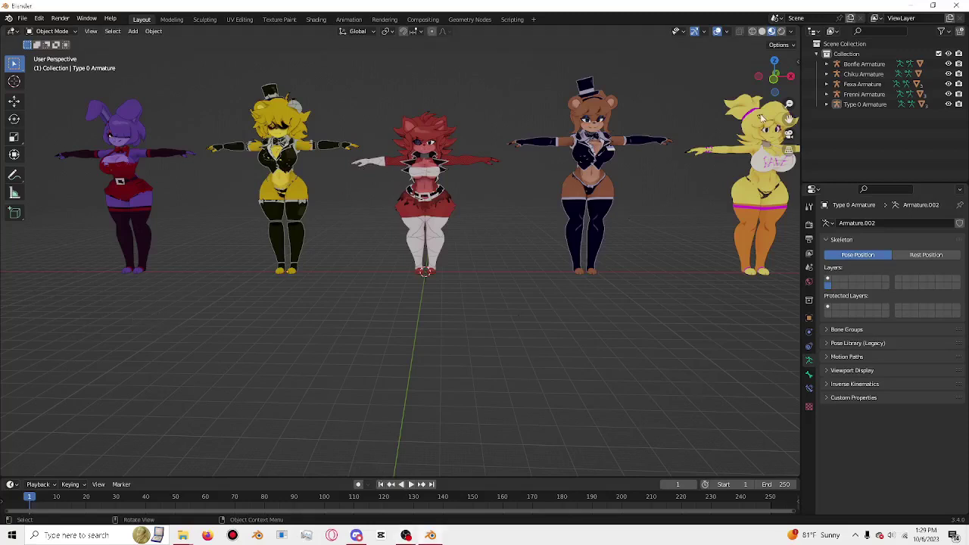
Step: Bring up the FNIA 3D textures (that work) Explorer window, opening and minimizing the Fredina folder
left_click_drag(788, 120, 789, 121)
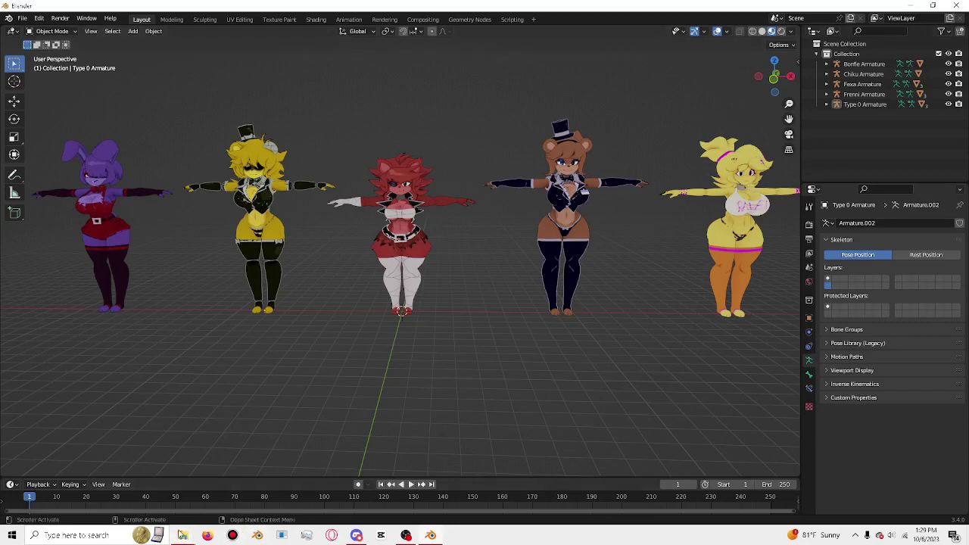
mouse_move(182, 535)
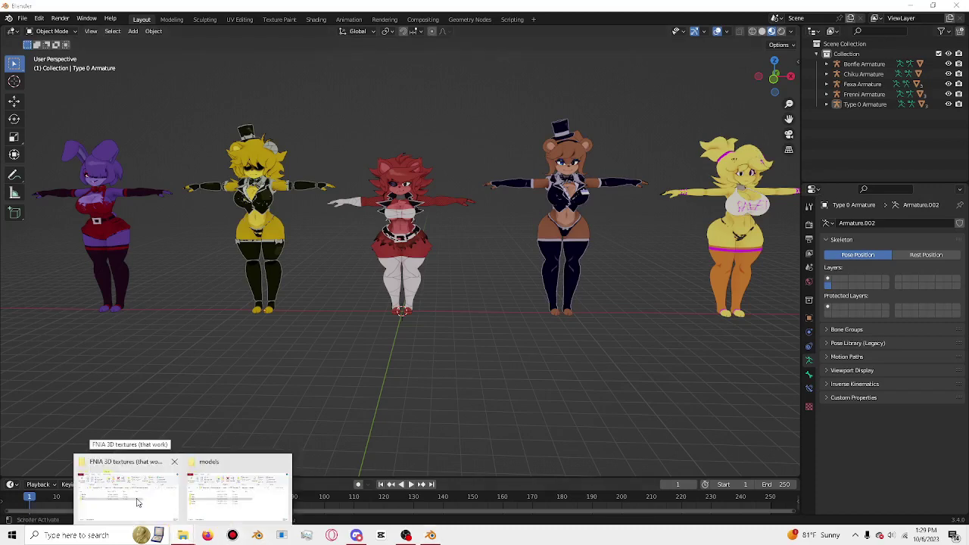
left_click(136, 501)
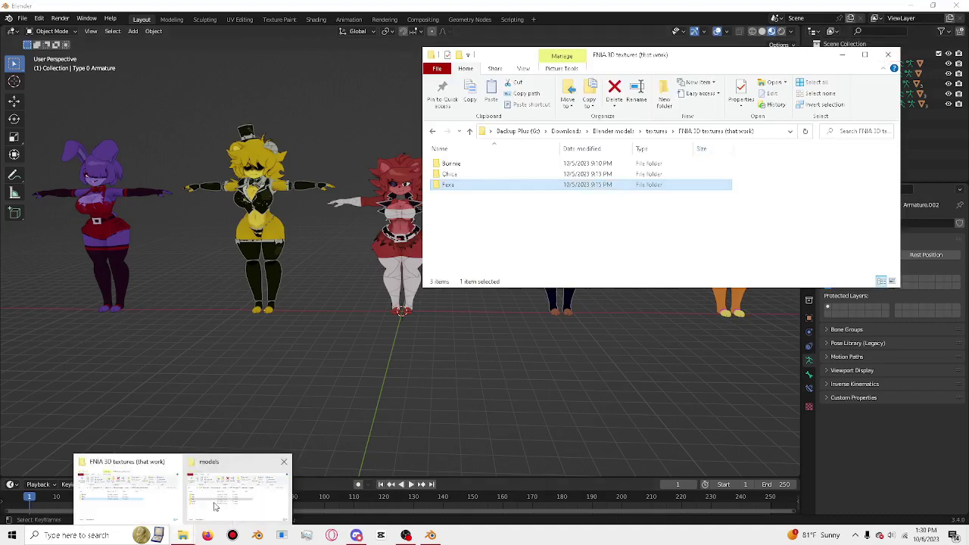
left_click(215, 504)
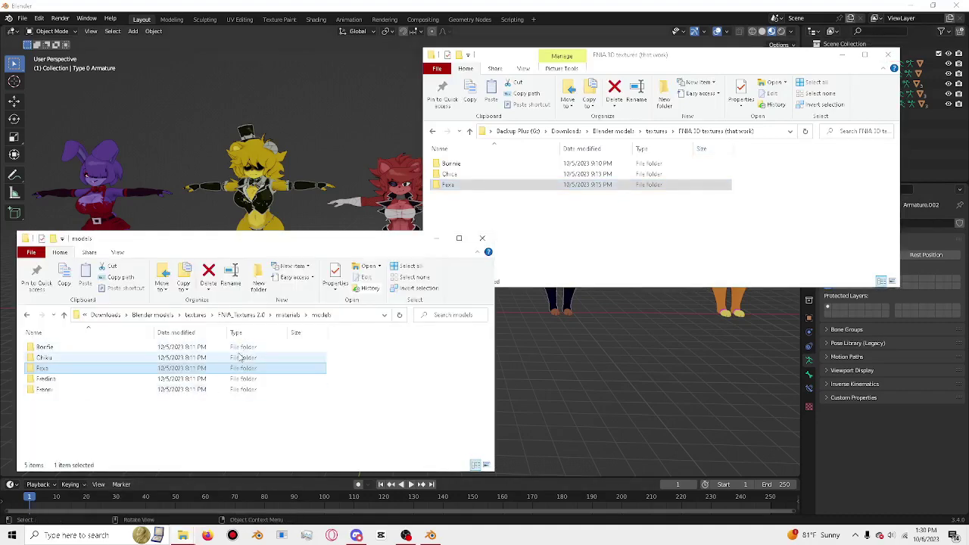
double_click(219, 378)
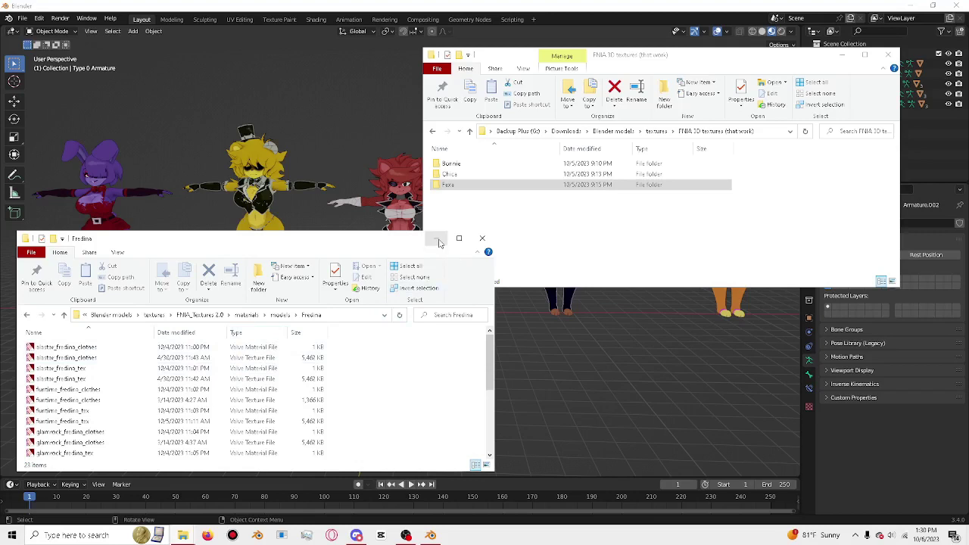
left_click(439, 242)
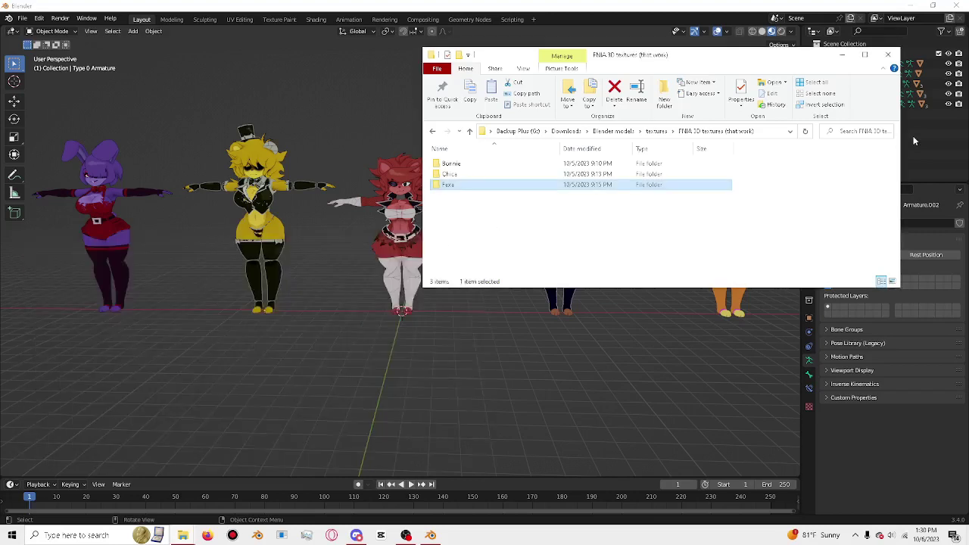
Step: Return to Blender and zoom and pan the viewport toward Fexa
left_click(842, 54)
scroll(582, 214, "up", 2)
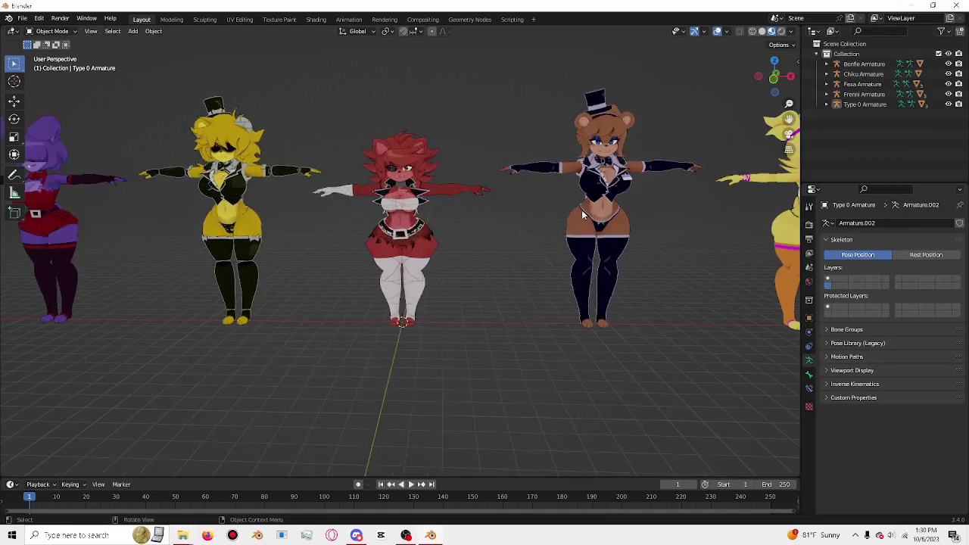
scroll(582, 216, "down", 1)
scroll(566, 222, "down", 1)
scroll(567, 221, "up", 2)
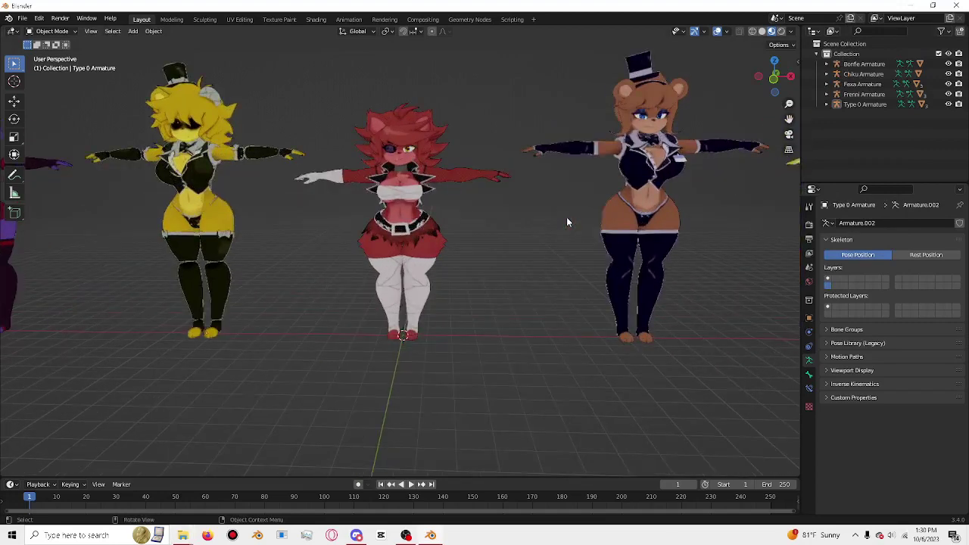
scroll(566, 222, "up", 3)
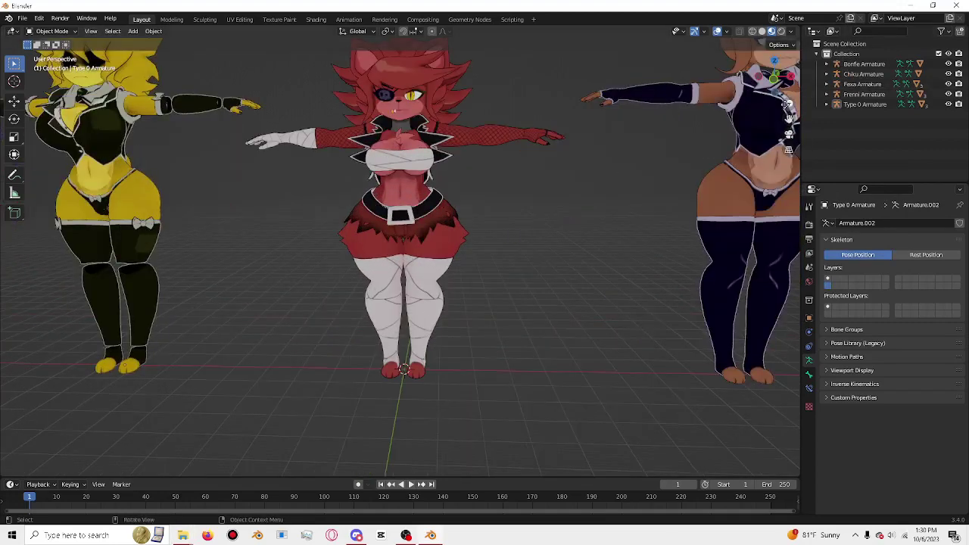
left_click_drag(789, 119, 789, 119)
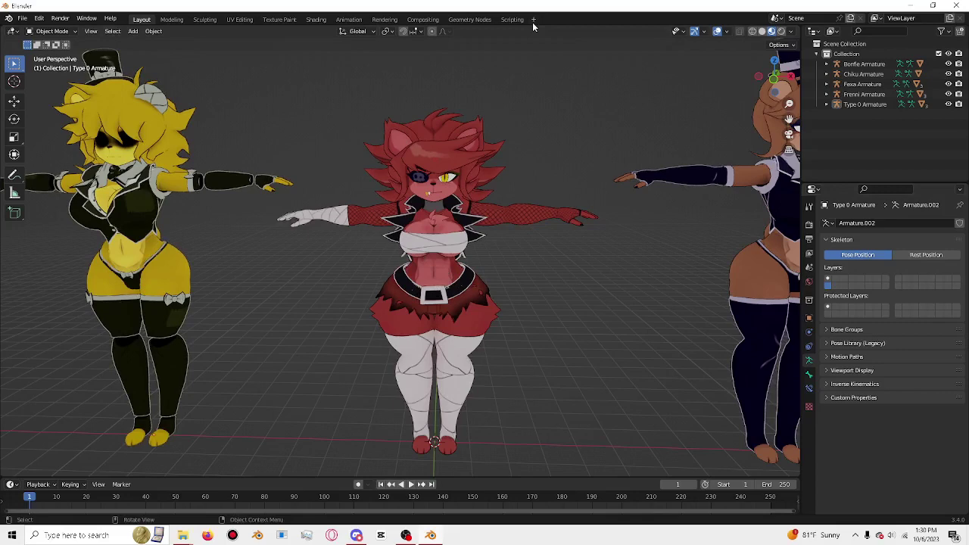
scroll(480, 217, "down", 2)
scroll(480, 216, "down", 5)
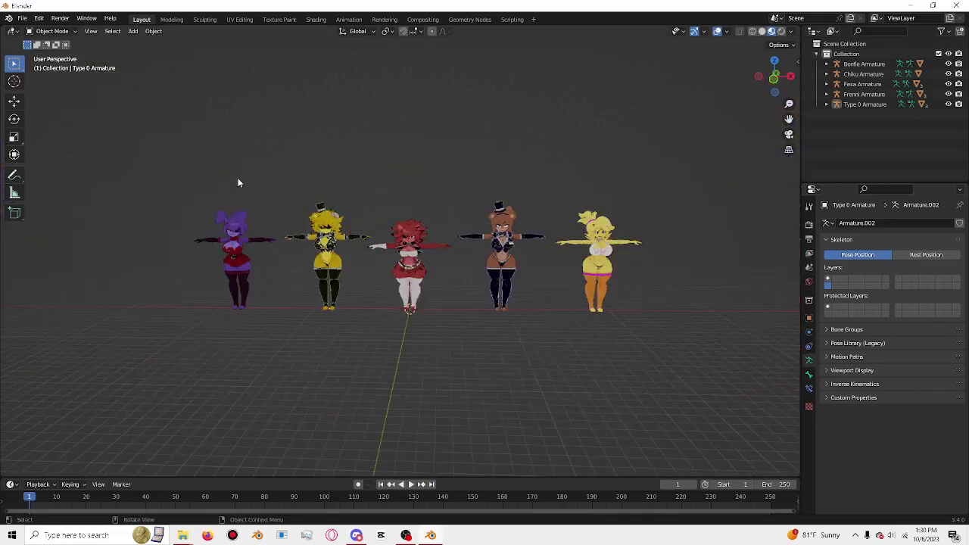
scroll(552, 222, "up", 2)
scroll(548, 230, "up", 1)
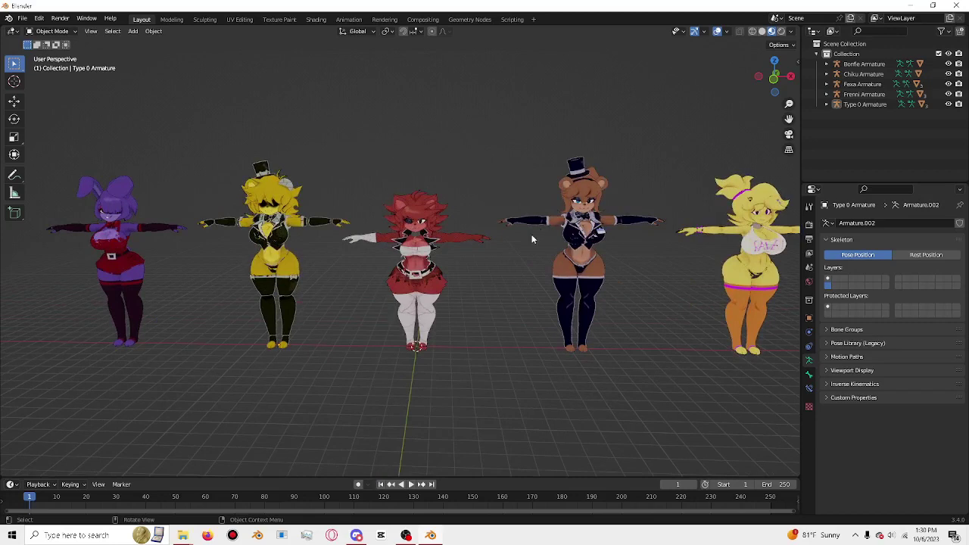
scroll(528, 236, "up", 1)
scroll(529, 236, "up", 1)
scroll(510, 229, "up", 1)
scroll(473, 242, "up", 2)
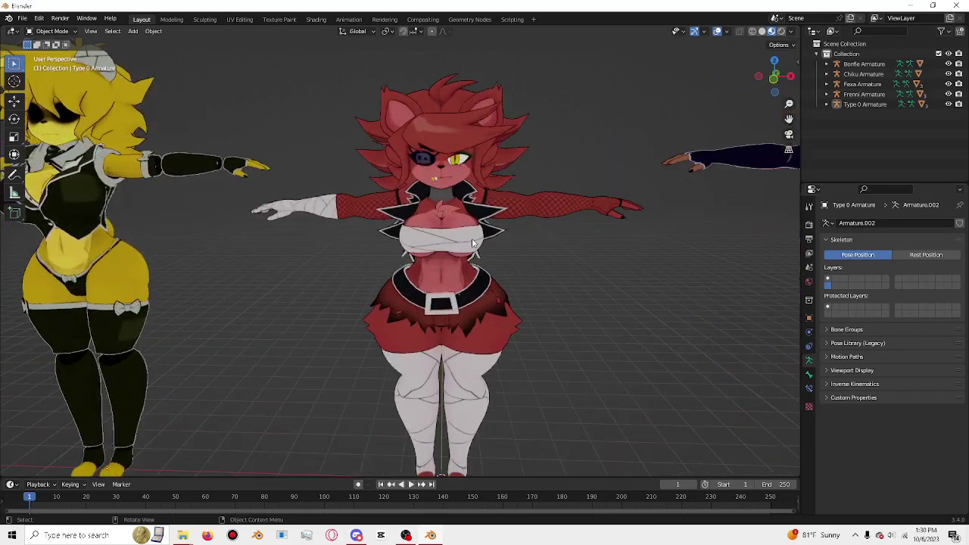
Step: Select Fexa's mesh and switch to the Shading workspace, framing her torso and head
left_click(447, 276)
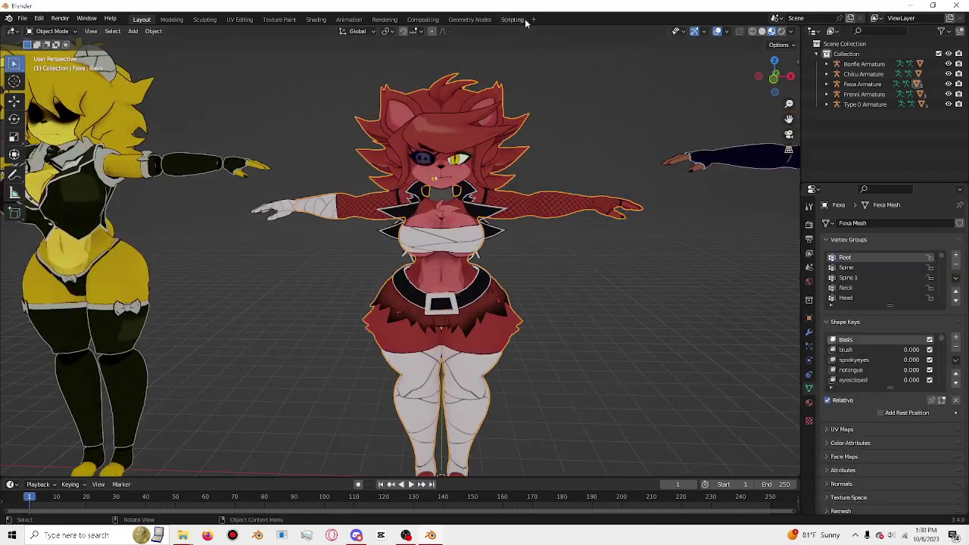
left_click(533, 19)
mouse_move(520, 47)
left_click(316, 19)
scroll(511, 234, "down", 5)
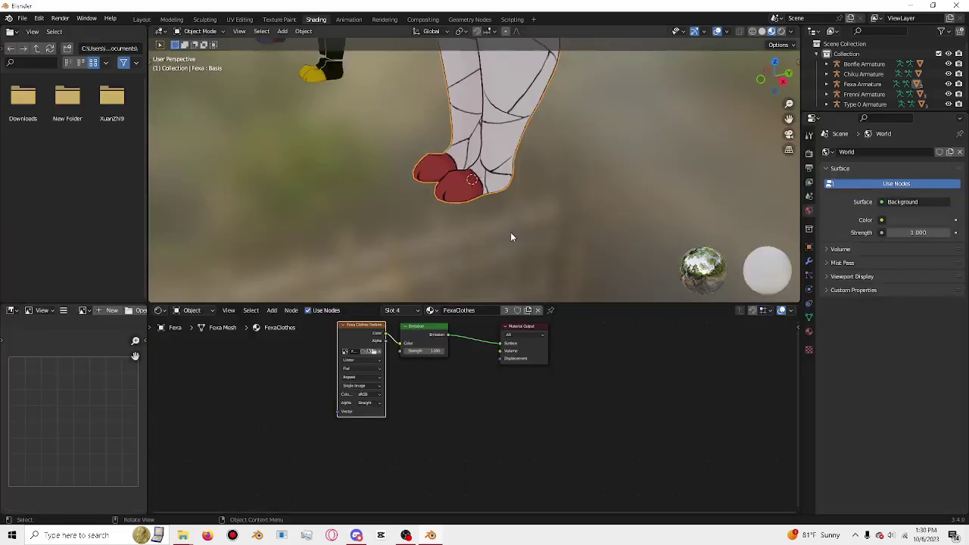
scroll(510, 232, "up", 3)
left_click_drag(779, 82, 767, 76)
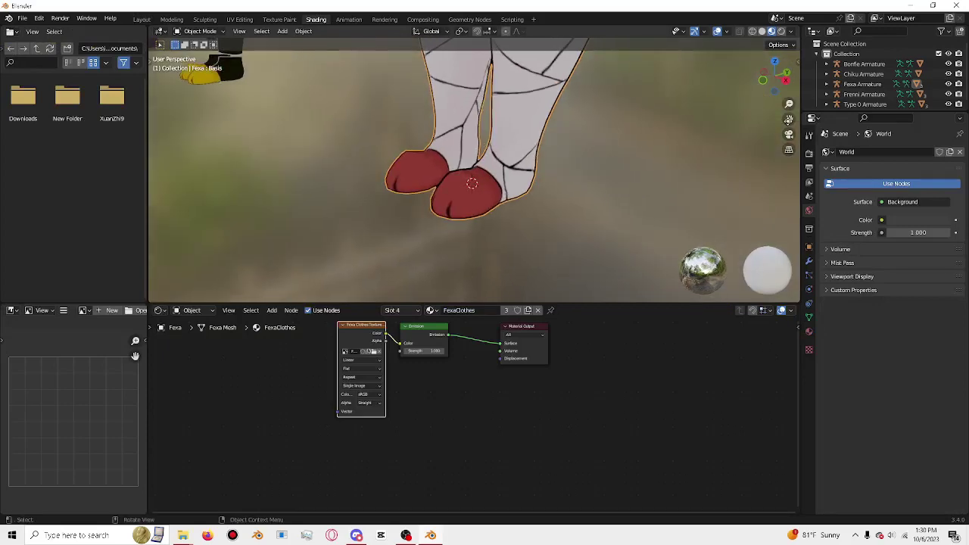
scroll(657, 82, "up", 5, "shift")
scroll(650, 80, "down", 3)
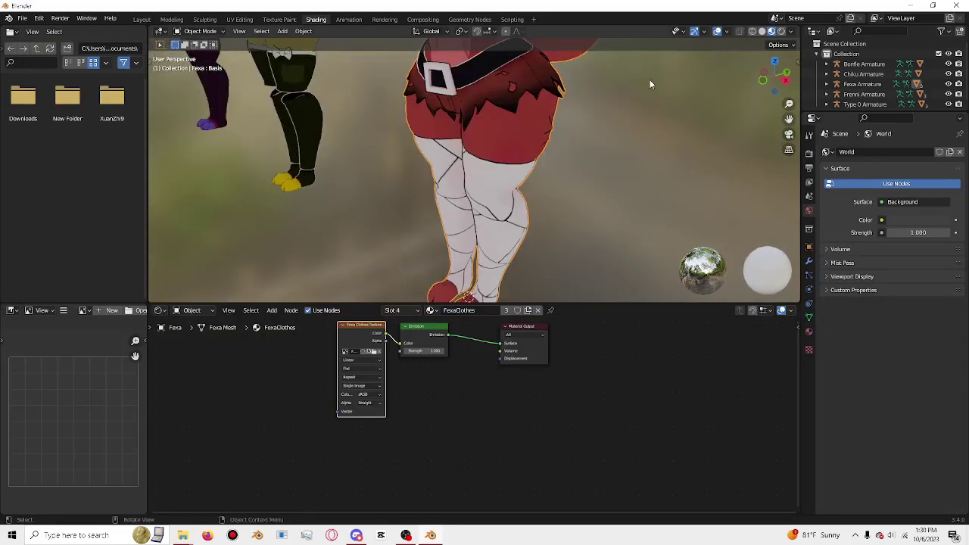
left_click_drag(789, 118, 790, 120)
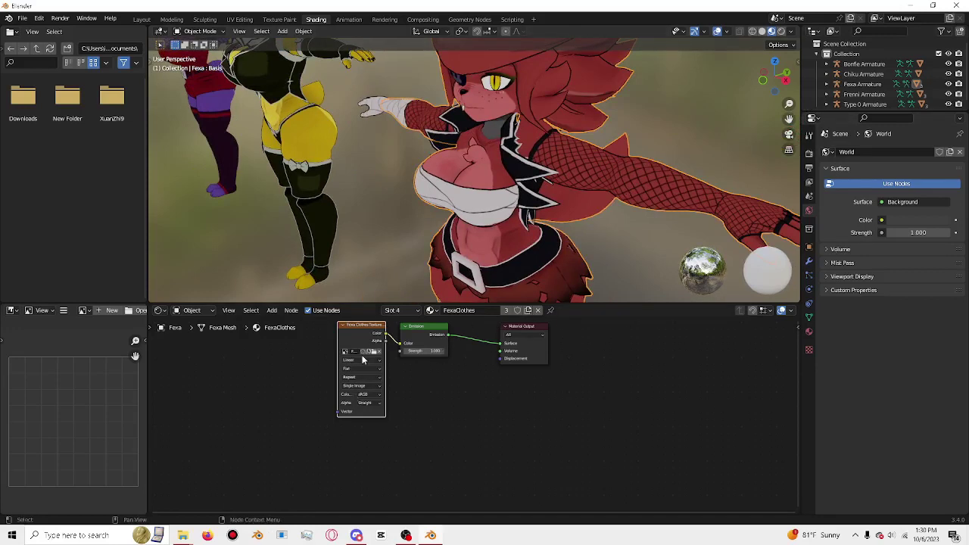
Step: Load glamrock_fexa_clothes.png from the FNIA 3D textures Fexa folder as the clothes texture
left_click(374, 353)
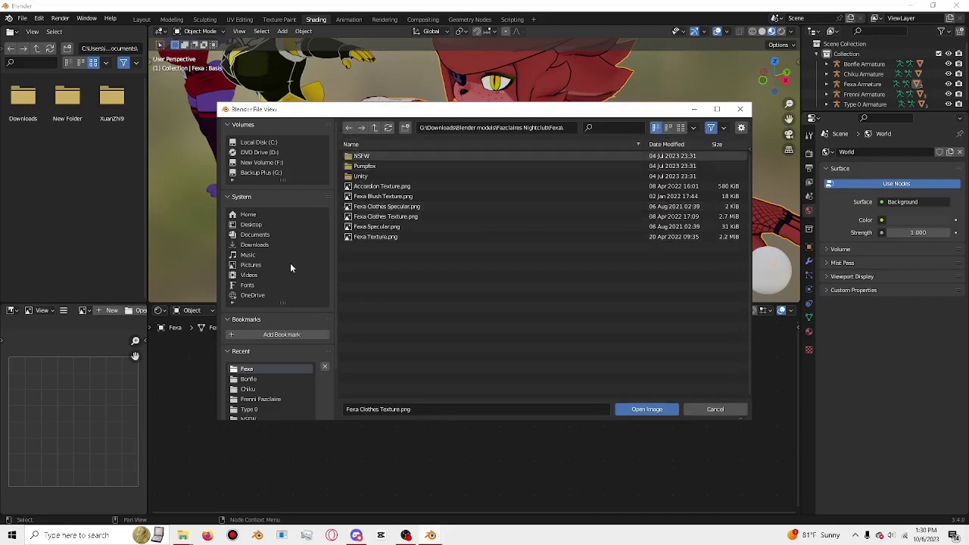
left_click(276, 173)
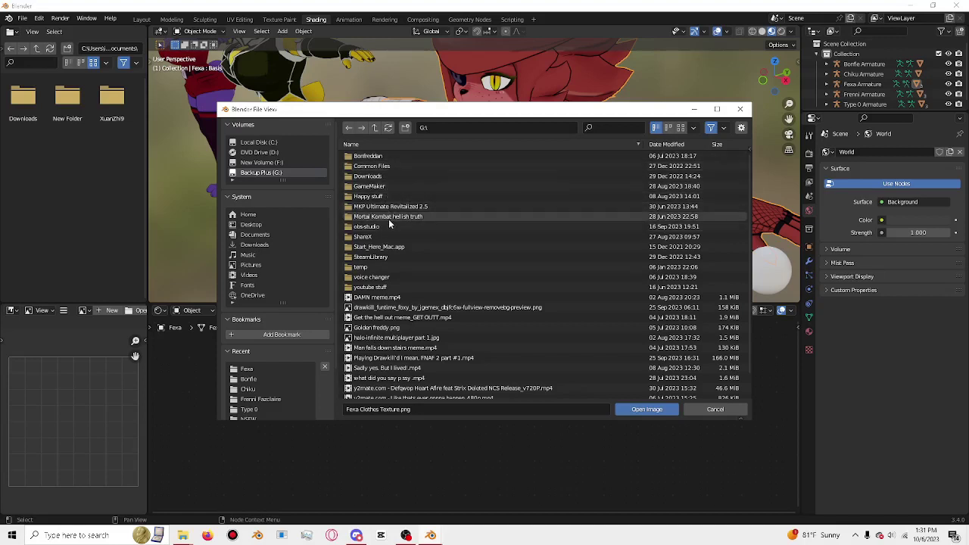
double_click(378, 174)
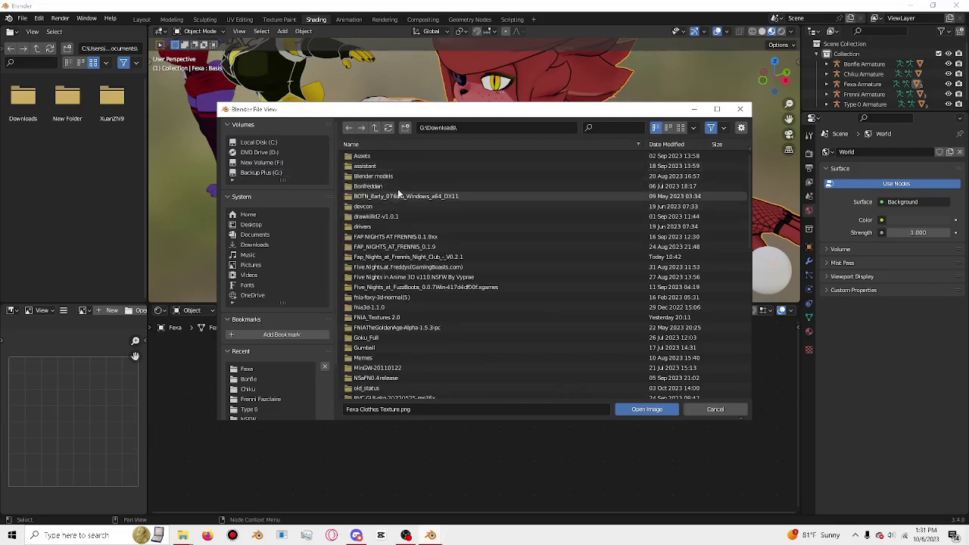
left_click(399, 176)
double_click(386, 176)
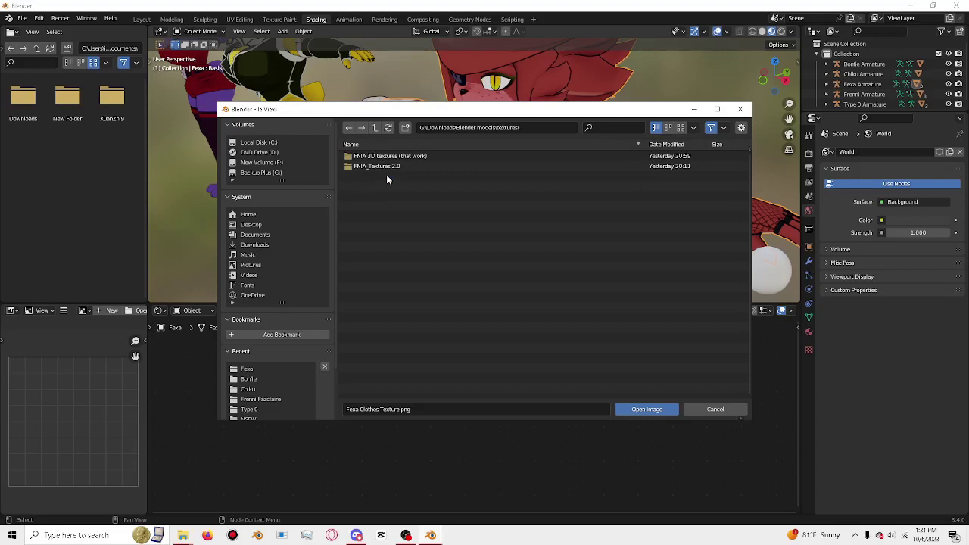
double_click(393, 157)
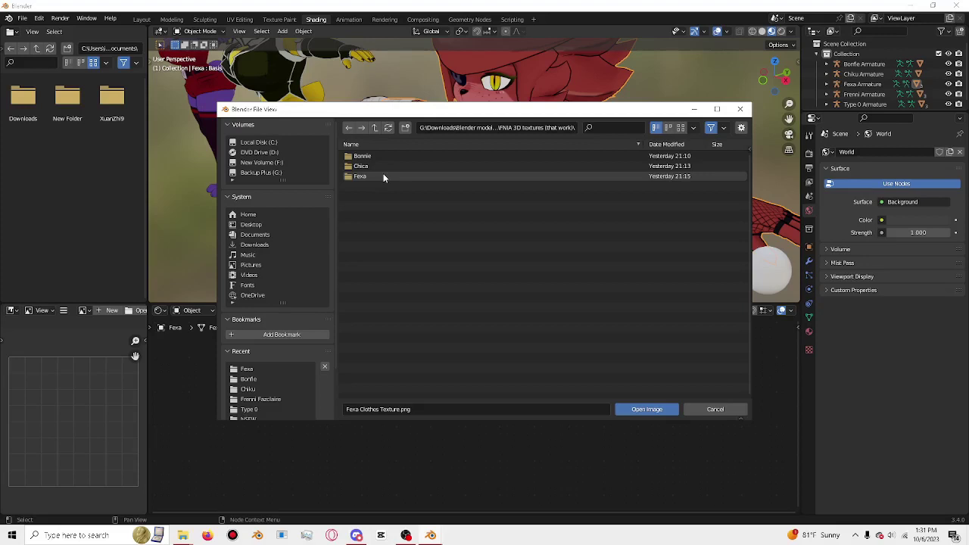
double_click(383, 177)
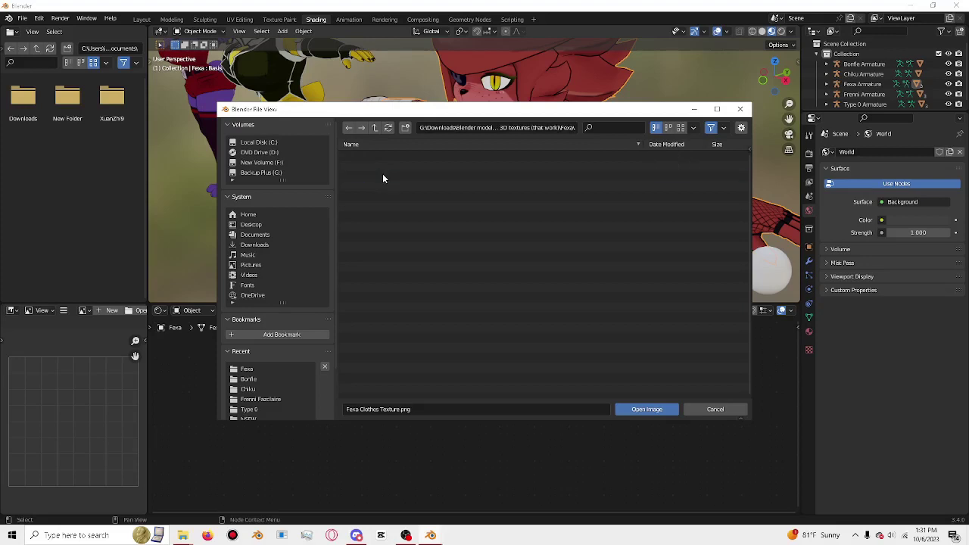
left_click(374, 128)
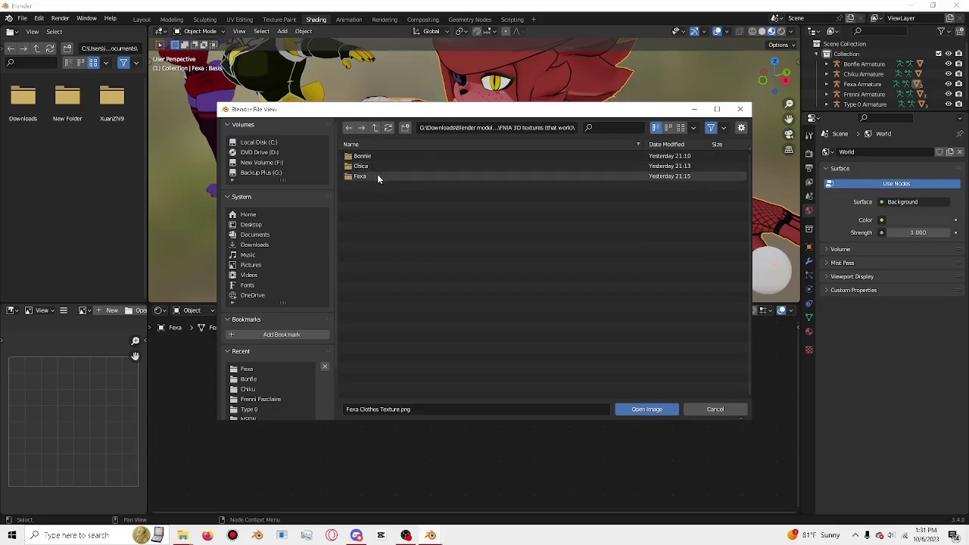
double_click(377, 175)
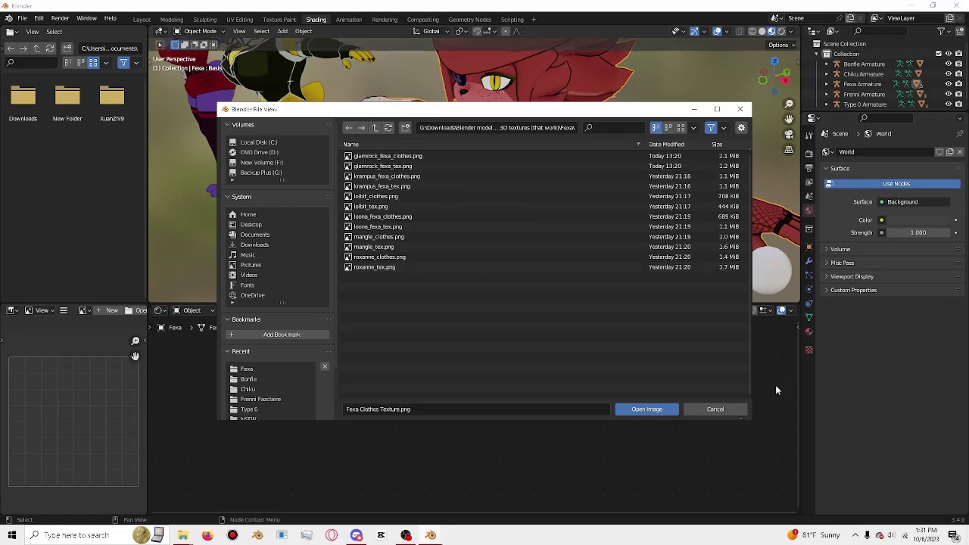
mouse_move(539, 116)
left_mouse_down()
mouse_move(746, 254)
mouse_move(543, 89)
left_mouse_up()
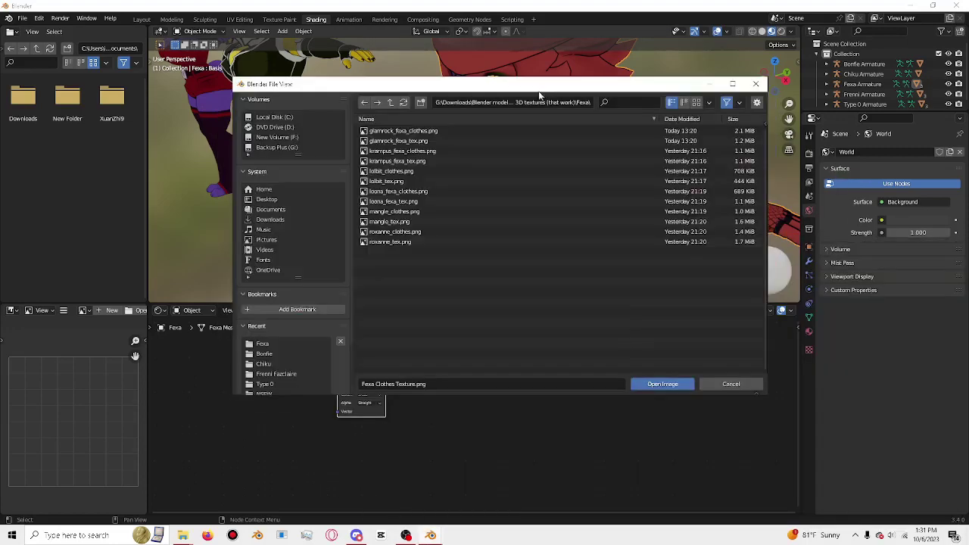
double_click(469, 132)
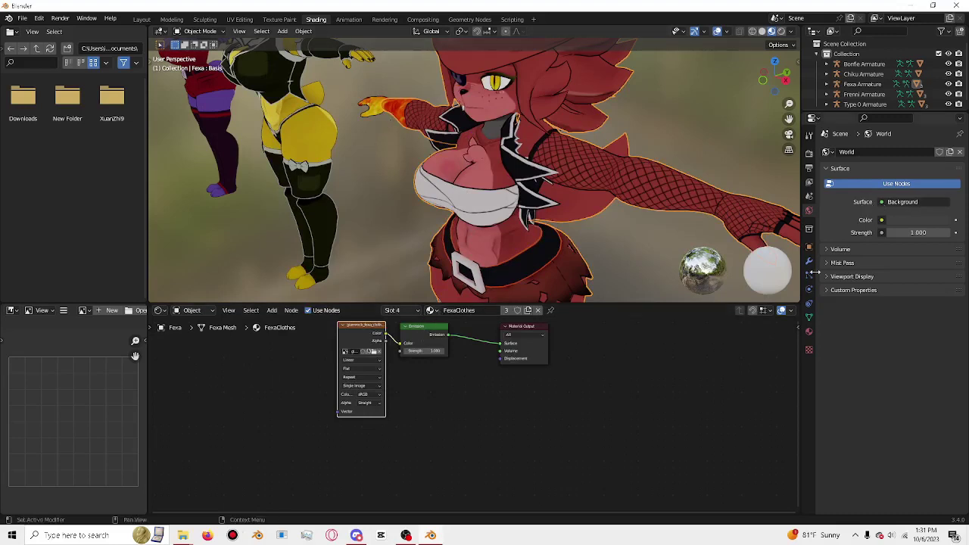
Step: Select the Fexa body material and load glamrock_fexa_tex.png as its image texture
left_click(809, 333)
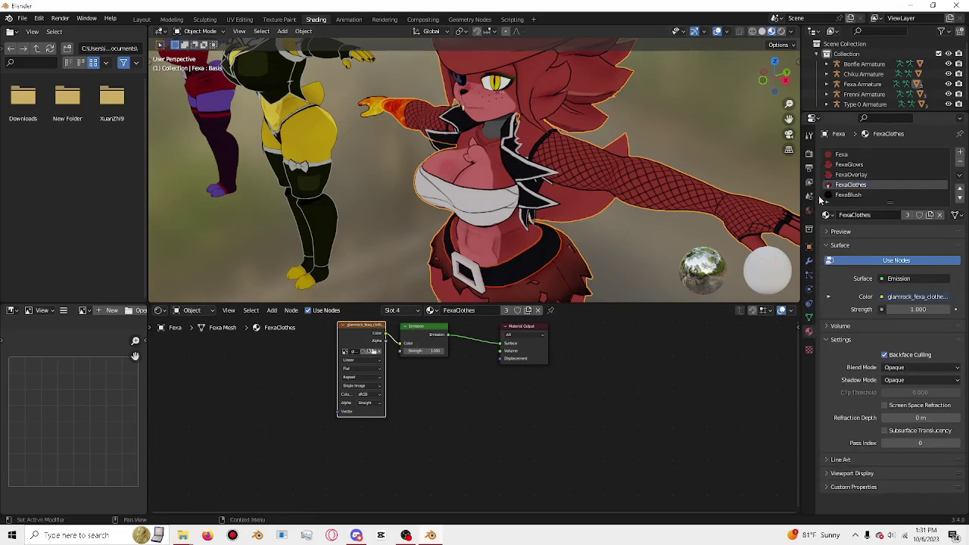
left_click(841, 155)
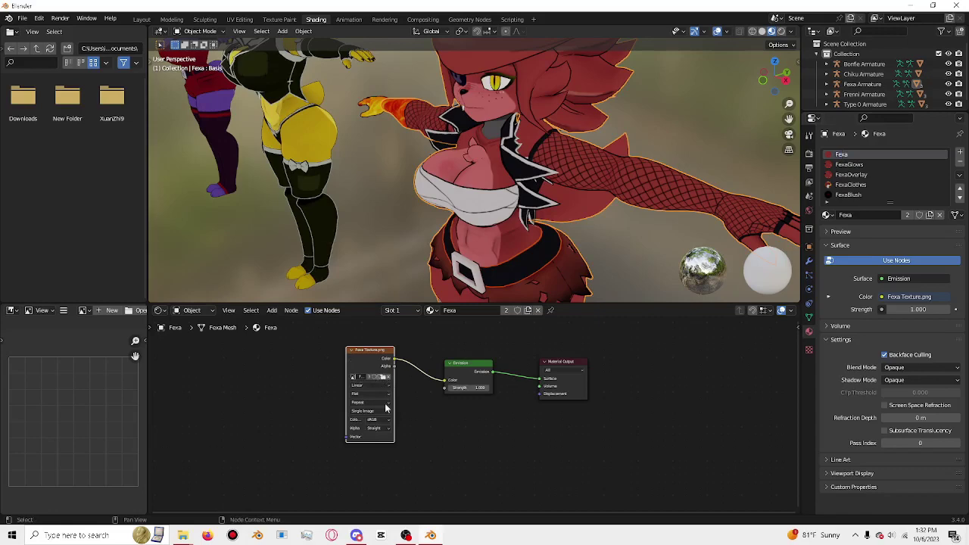
left_click(384, 378)
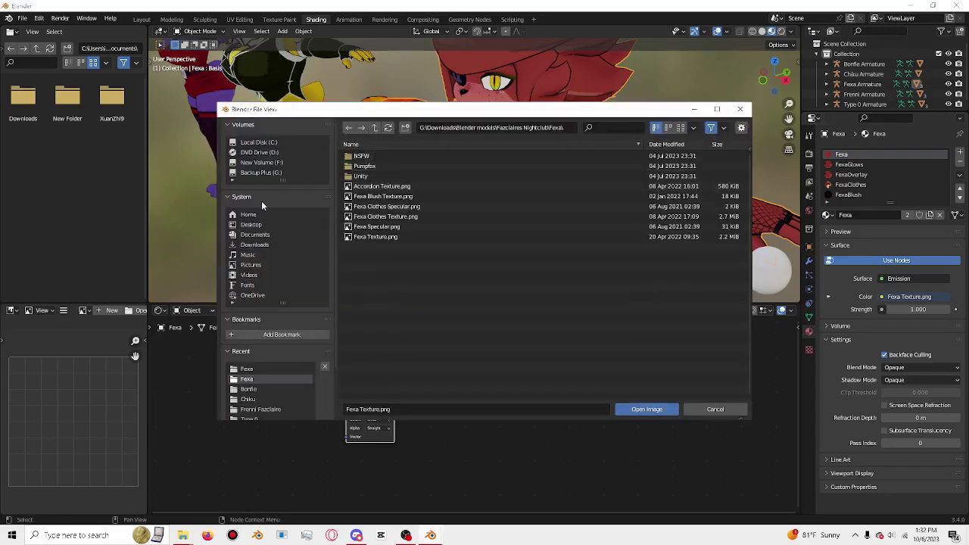
left_click(262, 173)
left_click(418, 187)
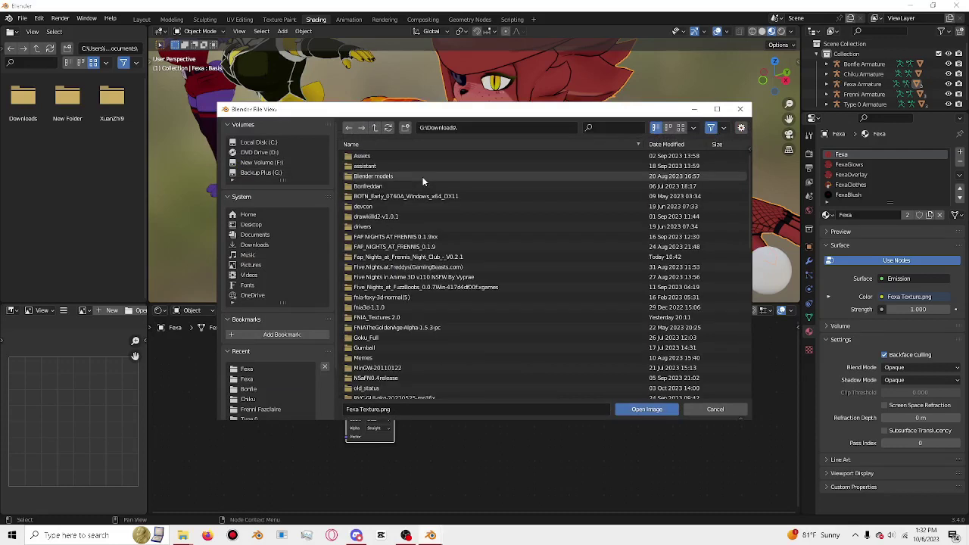
left_click(406, 176)
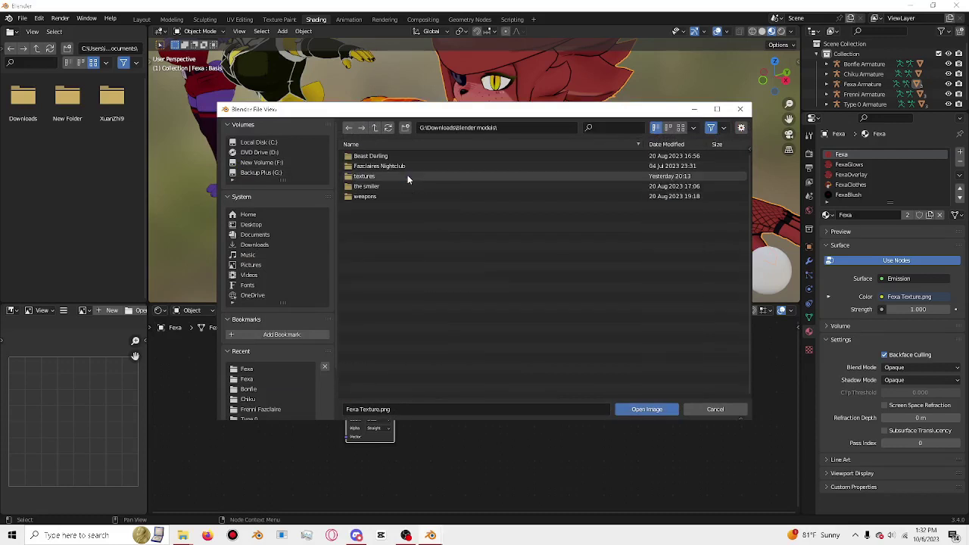
left_click(402, 177)
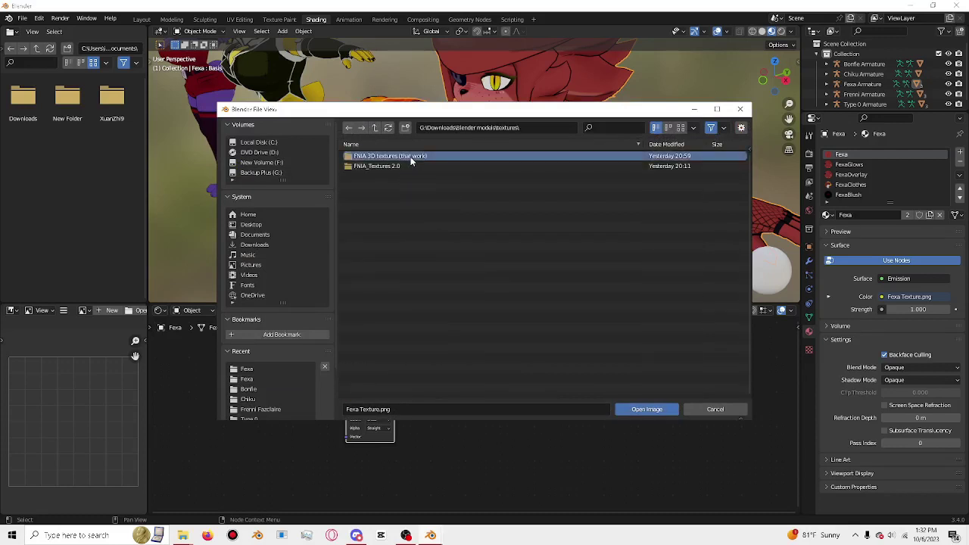
left_click(409, 159)
left_click(390, 176)
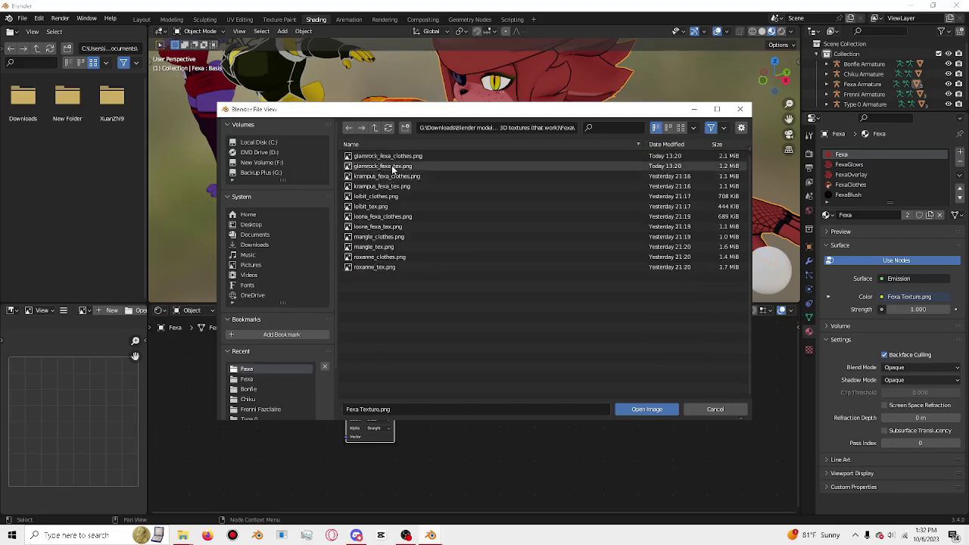
left_click(392, 167)
double_click(392, 167)
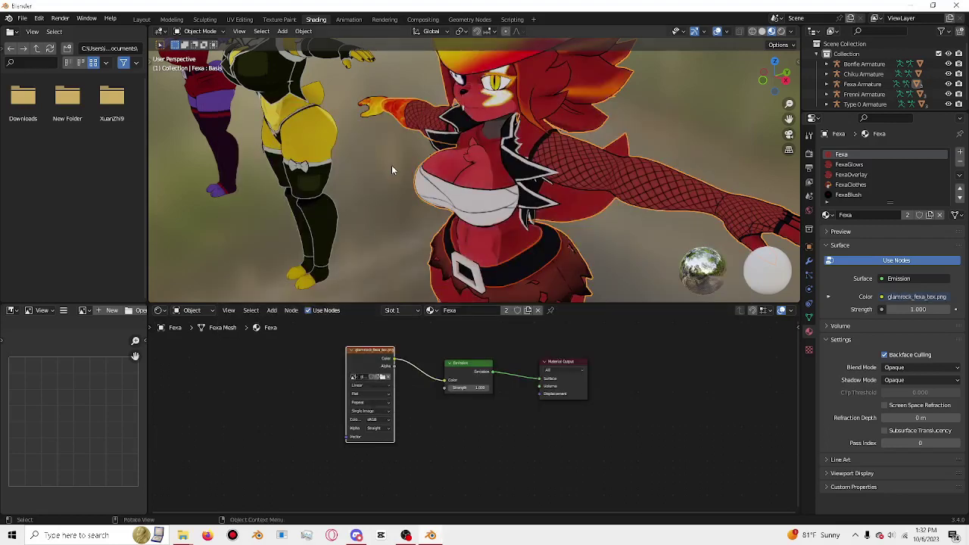
Step: Select the FexaClothes material slot and collapse the node editor to enlarge the 3D view
left_click(850, 185)
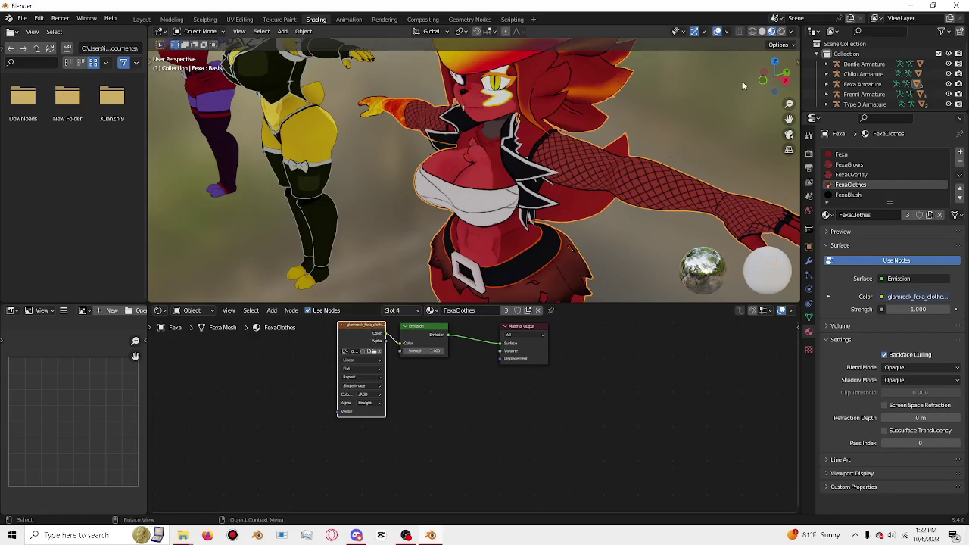
left_click_drag(774, 76, 780, 73)
scroll(609, 160, "down", 3)
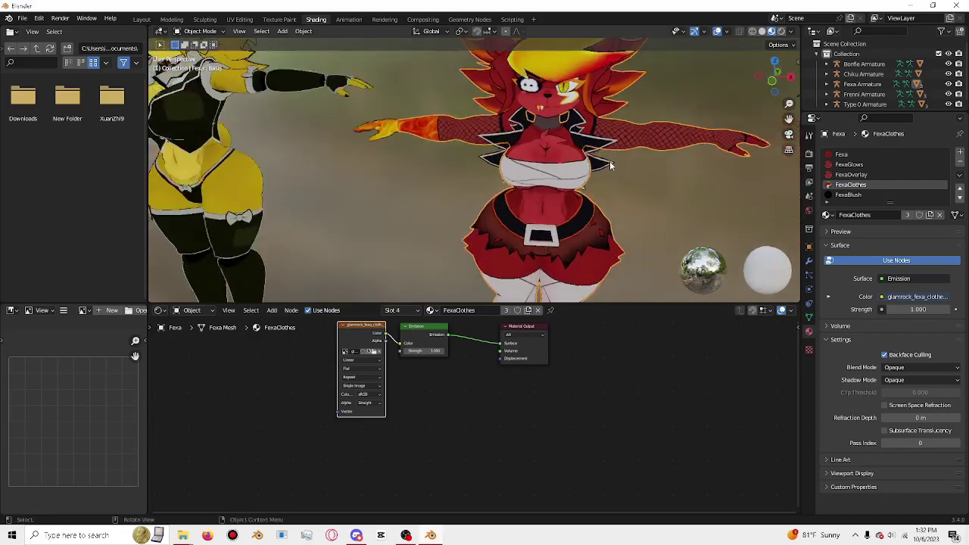
scroll(609, 160, "down", 3)
scroll(609, 161, "up", 1)
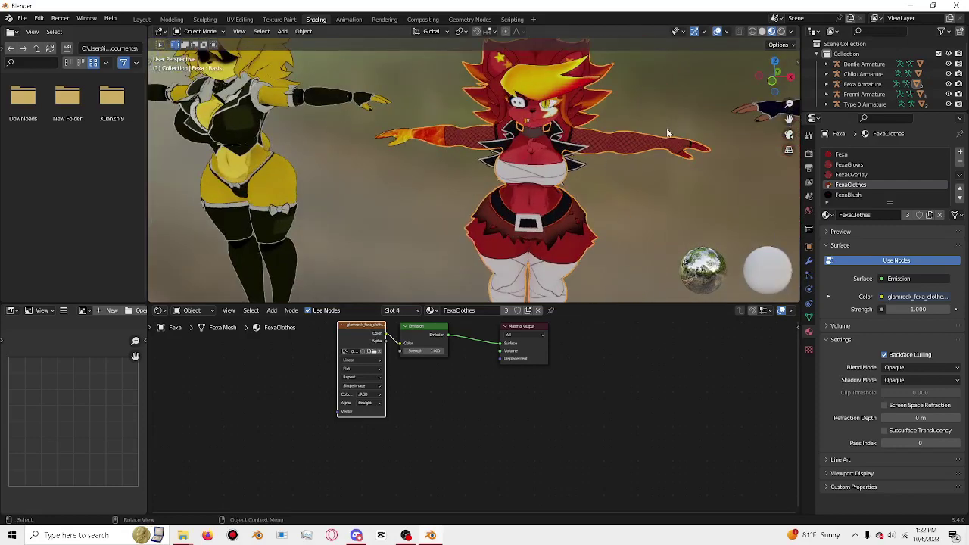
left_click_drag(771, 85, 766, 88)
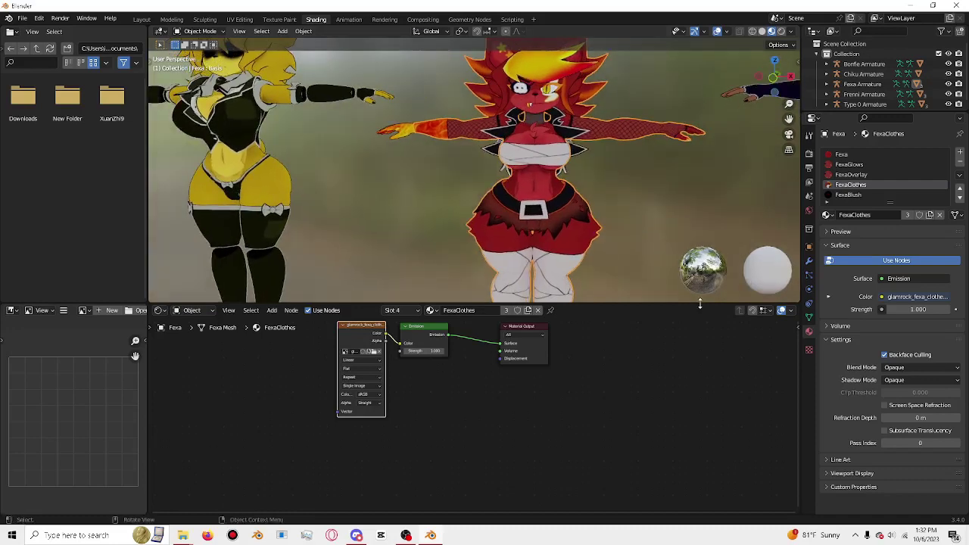
left_click_drag(700, 303, 649, 501)
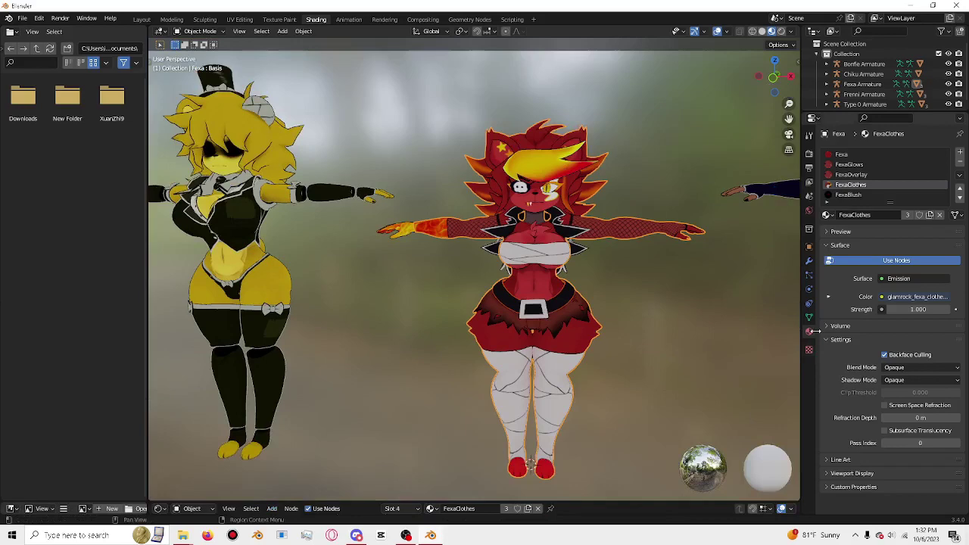
Step: Hide and restore the properties panel, then reopen the node editor below the 3D view
left_click_drag(801, 331, 968, 337)
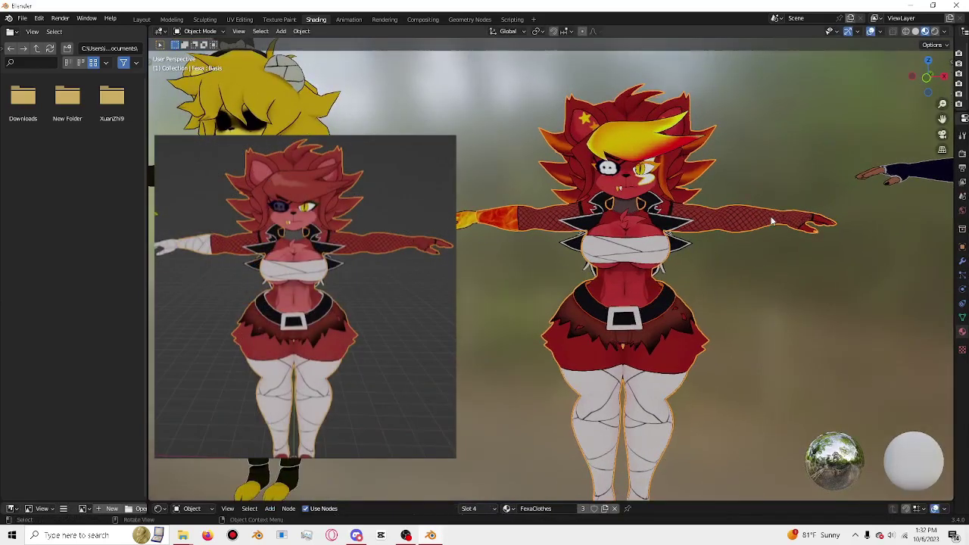
left_click_drag(928, 80, 931, 82)
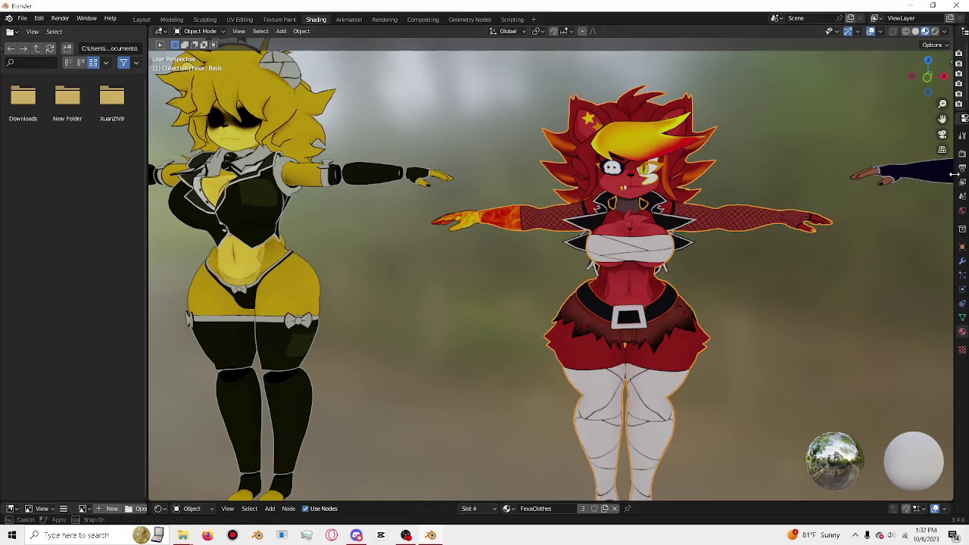
left_click_drag(956, 174, 763, 215)
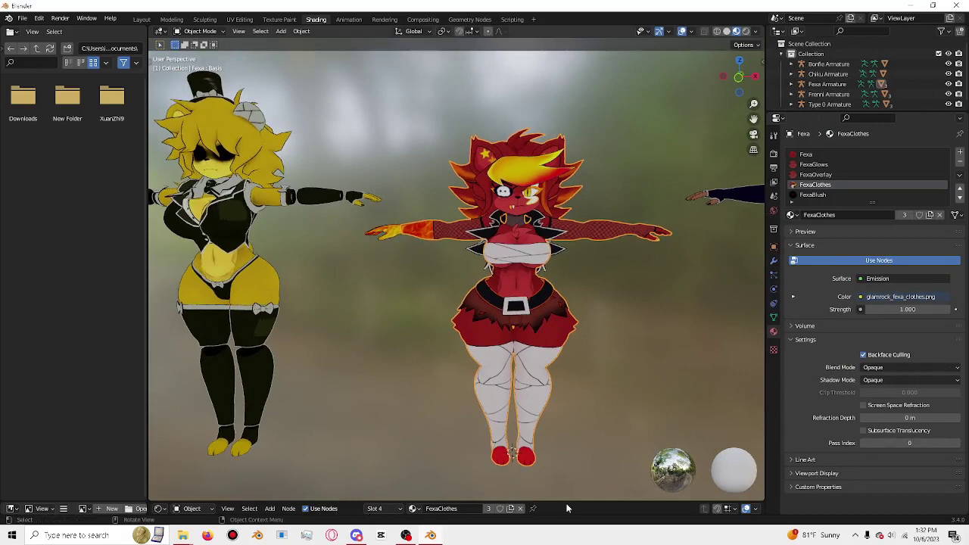
left_click_drag(558, 500, 555, 455)
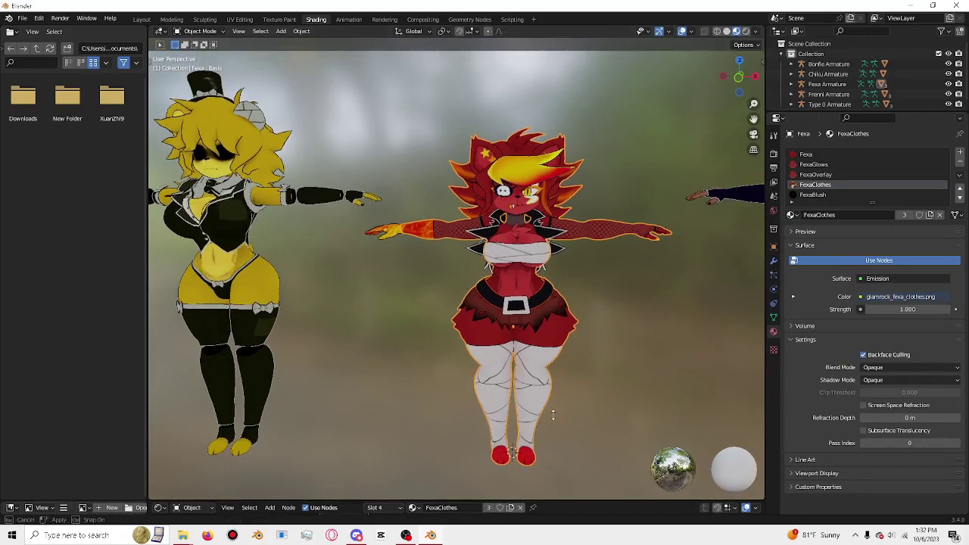
left_click_drag(552, 415, 550, 394)
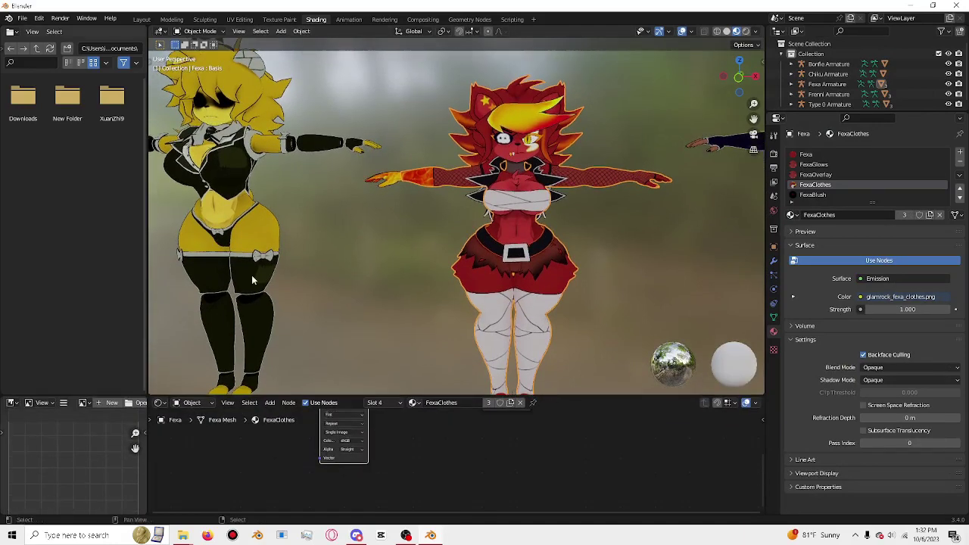
Step: Select the red character's body and orbit around to inspect the retextured model
left_click(525, 223)
left_click(524, 222)
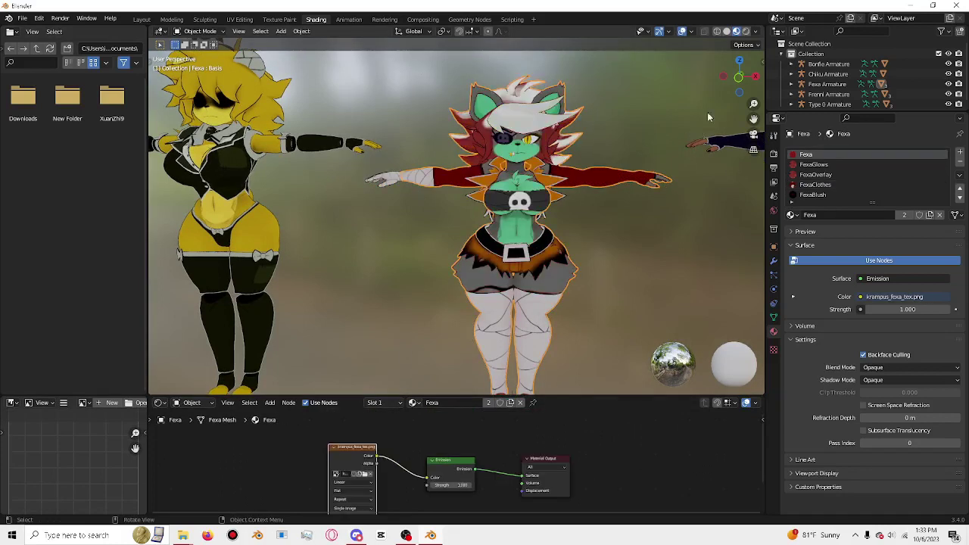
mouse_move(731, 89)
left_mouse_down()
mouse_move(749, 92)
mouse_move(731, 80)
left_mouse_up()
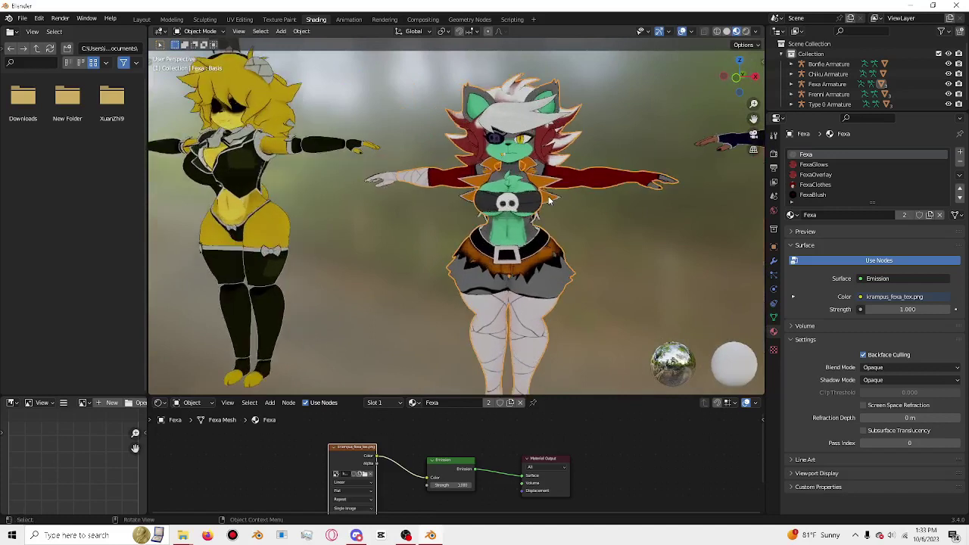
left_click_drag(754, 119, 773, 116)
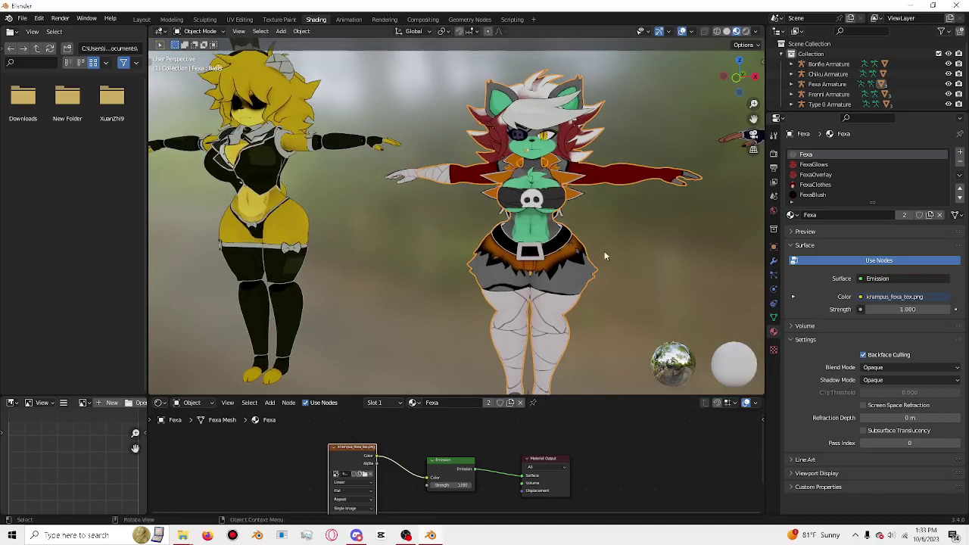
mouse_move(739, 77)
left_mouse_down()
mouse_move(712, 121)
mouse_move(594, 56)
left_mouse_up()
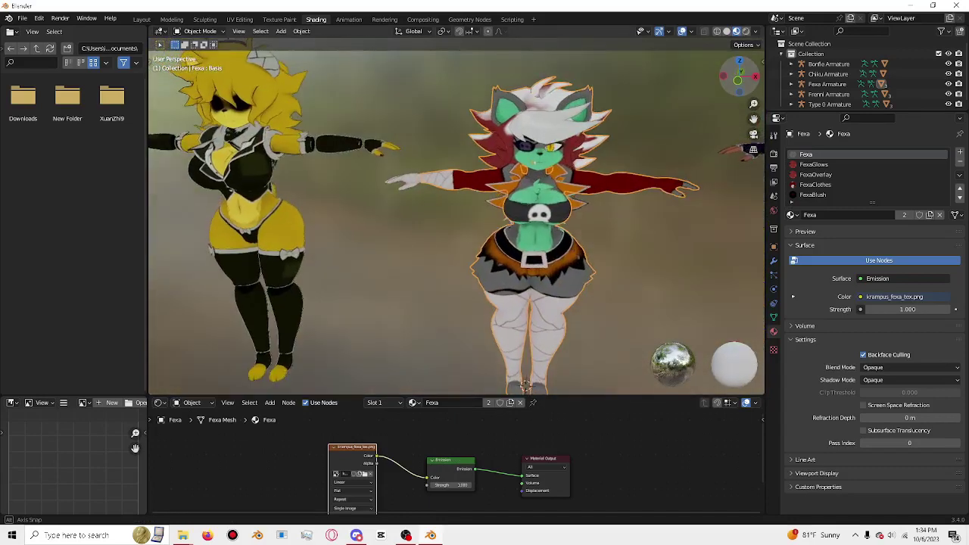
left_click_drag(594, 56, 696, 157)
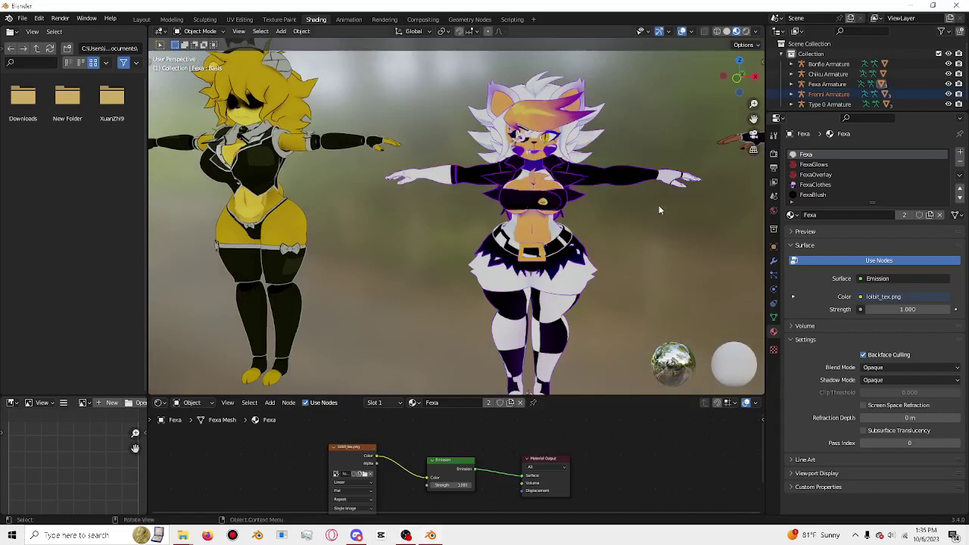
Step: Orbit, pan and zoom around Fexa to inspect her lolbit_tex.png skin from several angles
left_click_drag(754, 119, 732, 128)
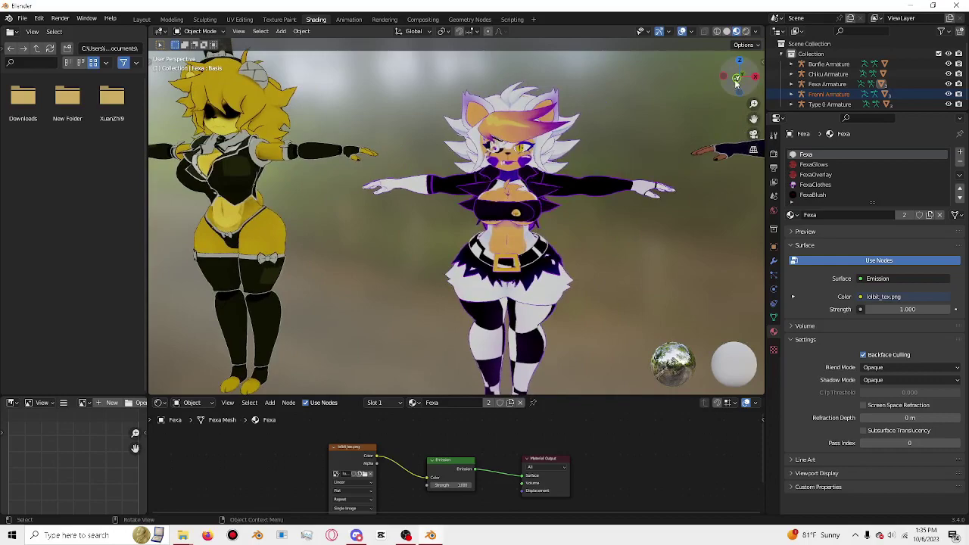
left_click_drag(736, 82, 702, 89)
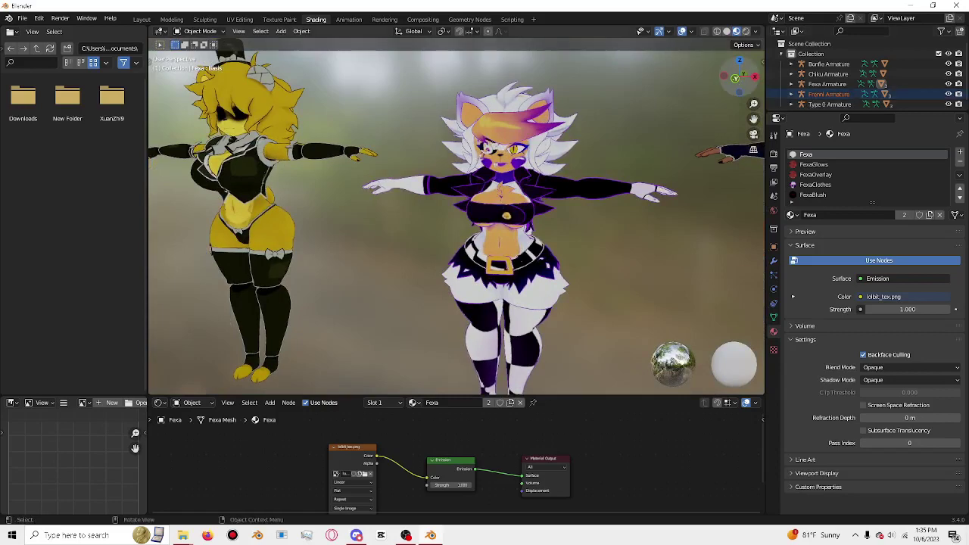
scroll(731, 166, "up", 2)
scroll(731, 167, "up", 1)
scroll(731, 166, "up", 1)
scroll(730, 167, "up", 1)
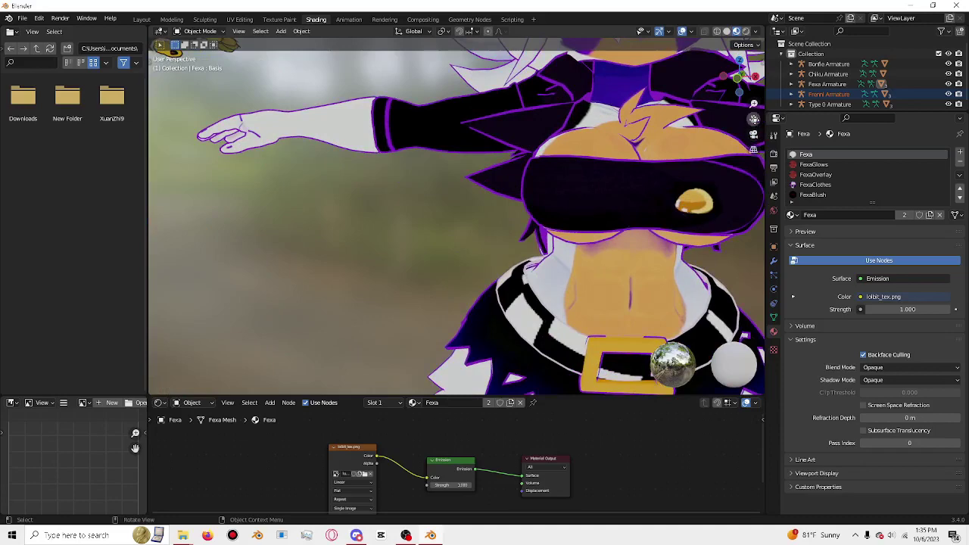
left_click_drag(754, 119, 542, 180)
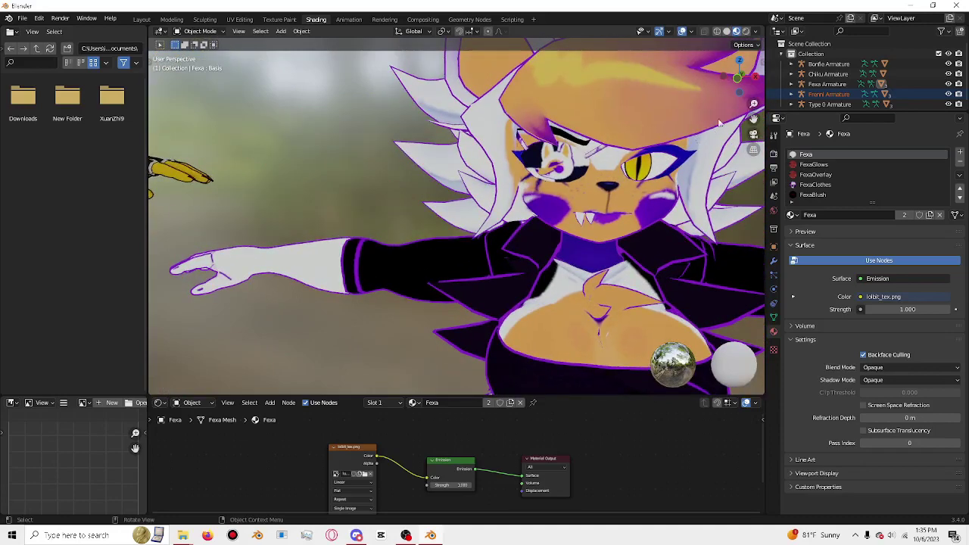
mouse_move(738, 79)
left_mouse_down()
mouse_move(727, 82)
mouse_move(649, 267)
left_mouse_up()
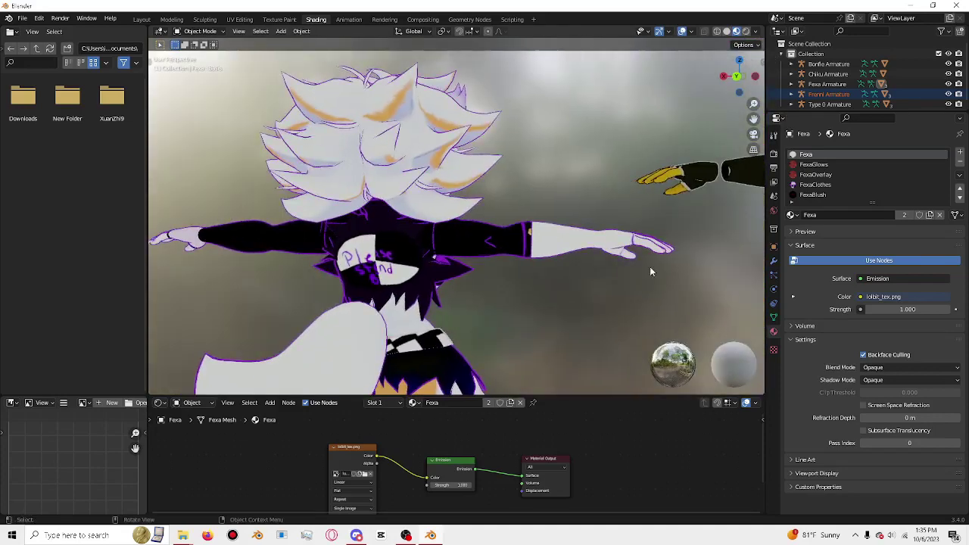
left_click_drag(739, 77, 682, 137)
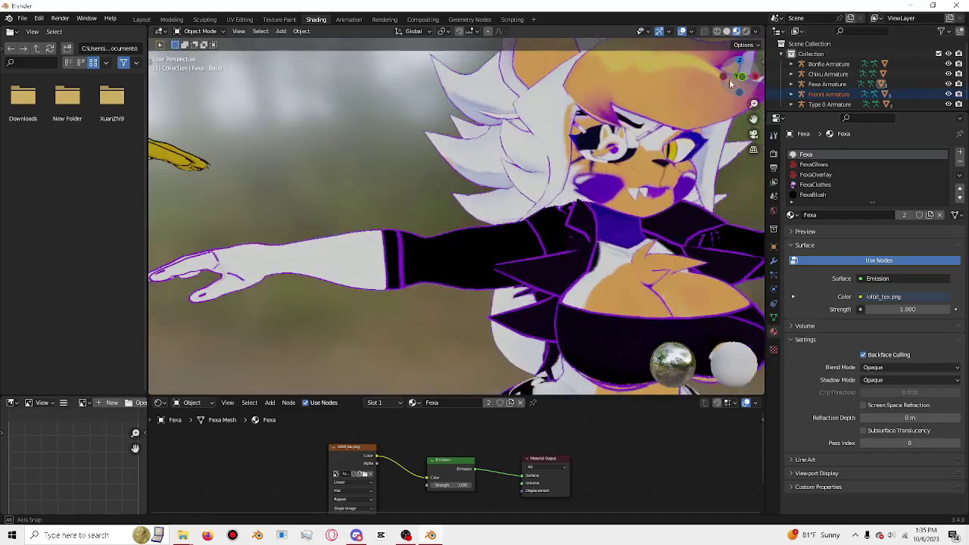
left_click_drag(730, 79, 608, 184)
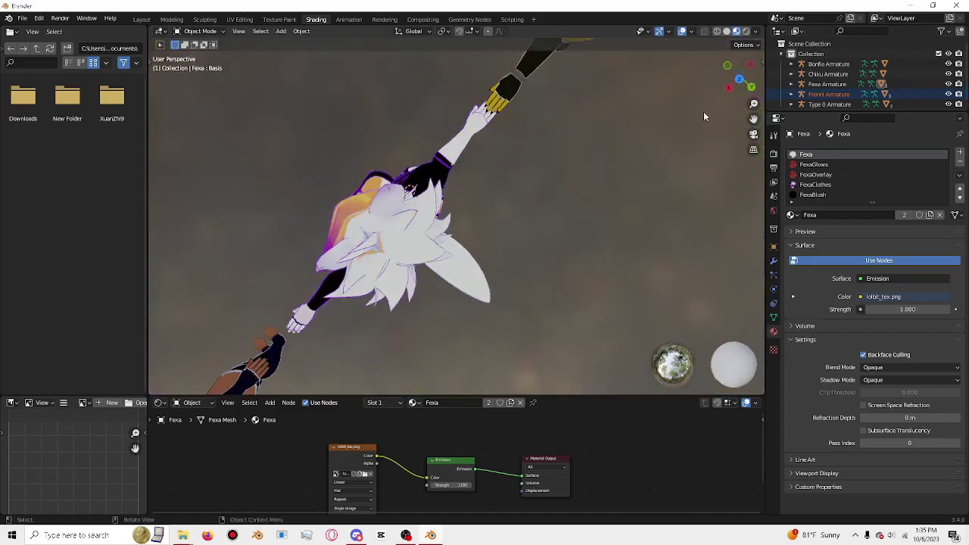
left_click_drag(736, 79, 666, 166)
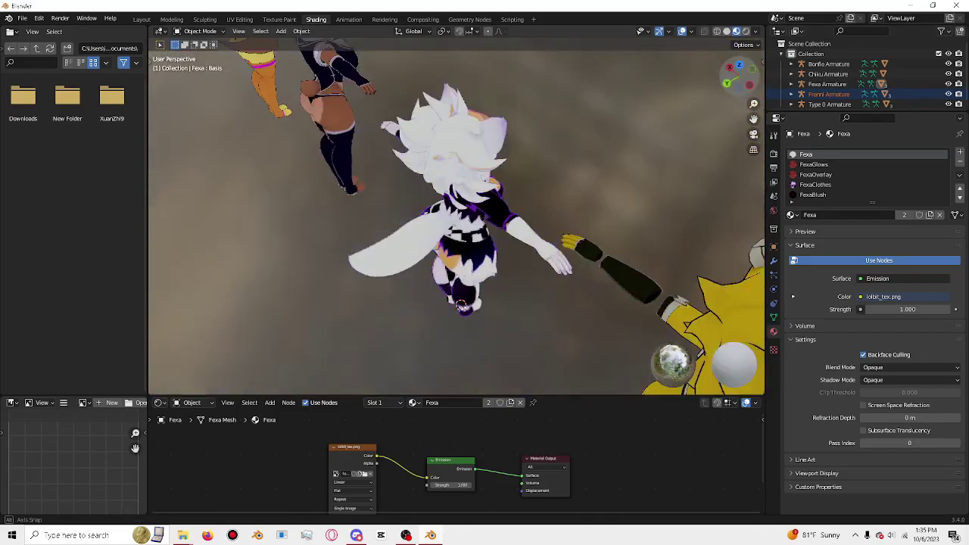
left_click_drag(738, 77, 740, 77)
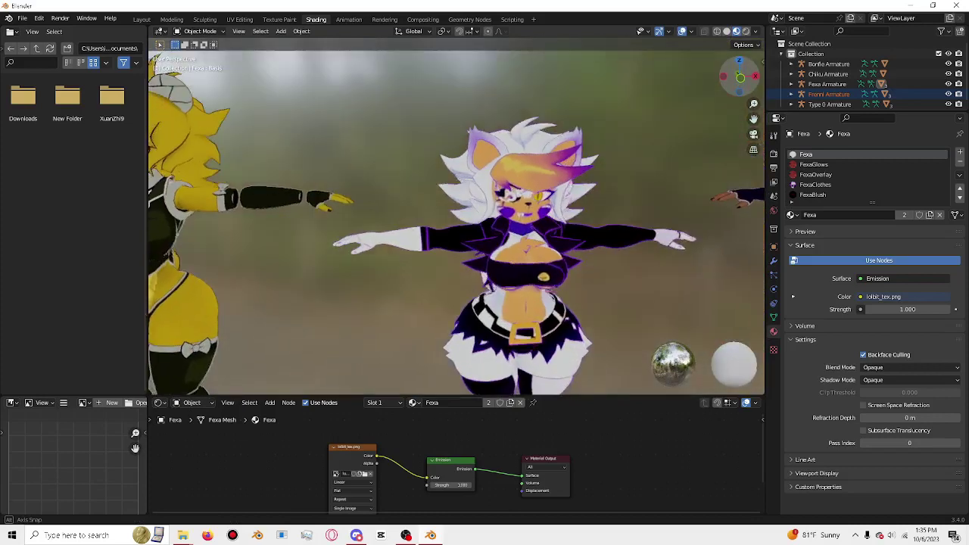
scroll(467, 304, "down", 4)
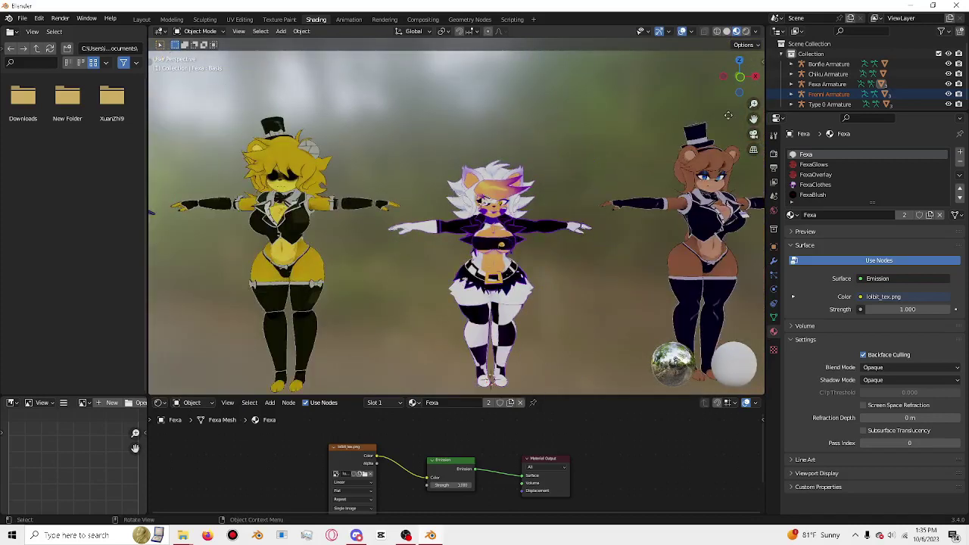
left_click_drag(739, 78, 742, 78)
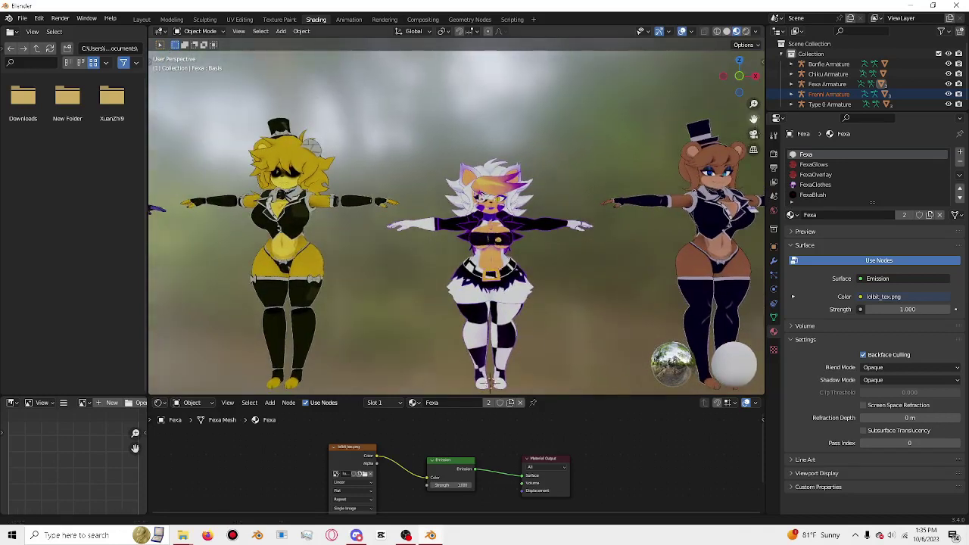
left_click_drag(754, 118, 759, 112)
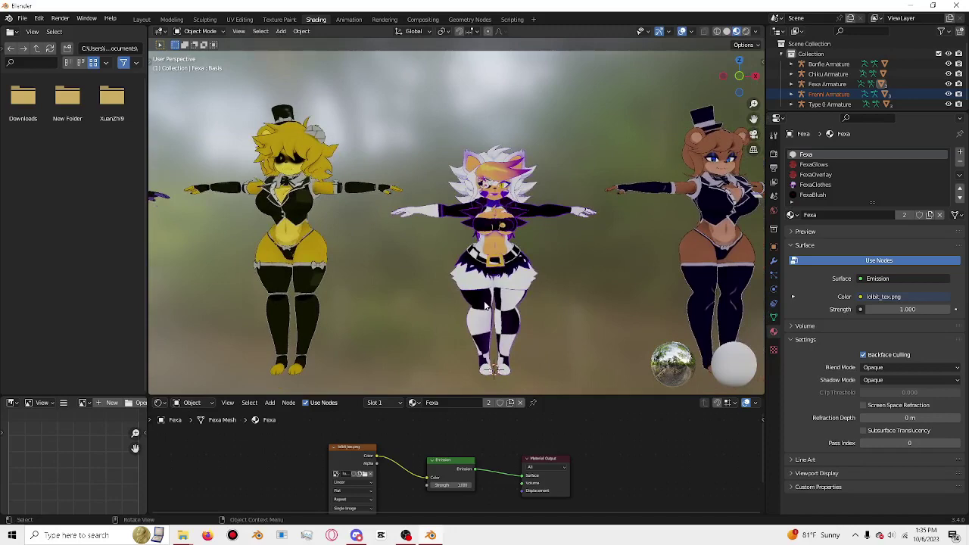
scroll(590, 318, "up", 2)
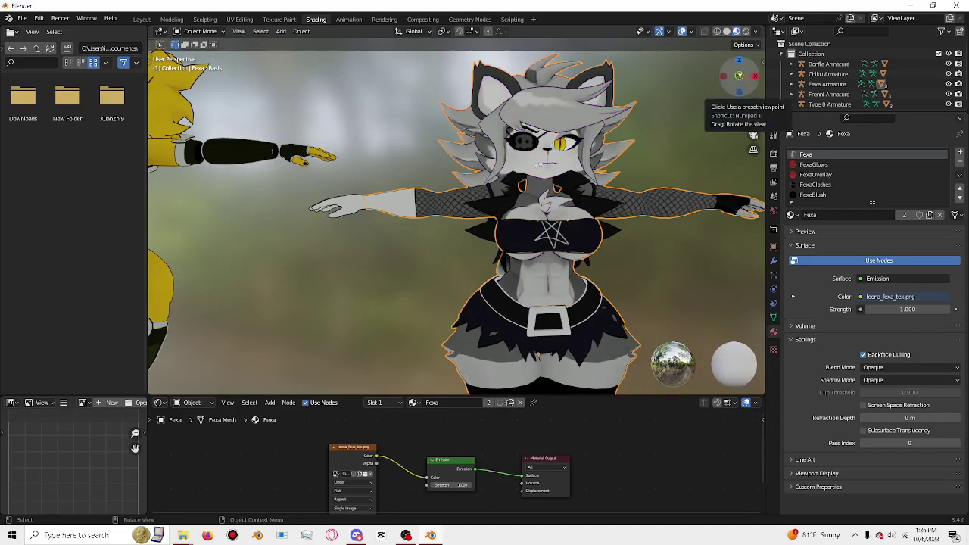
Step: Orbit around Fexa to view her loona_fexa_tex.png skin from front and back
left_click_drag(739, 78, 711, 81)
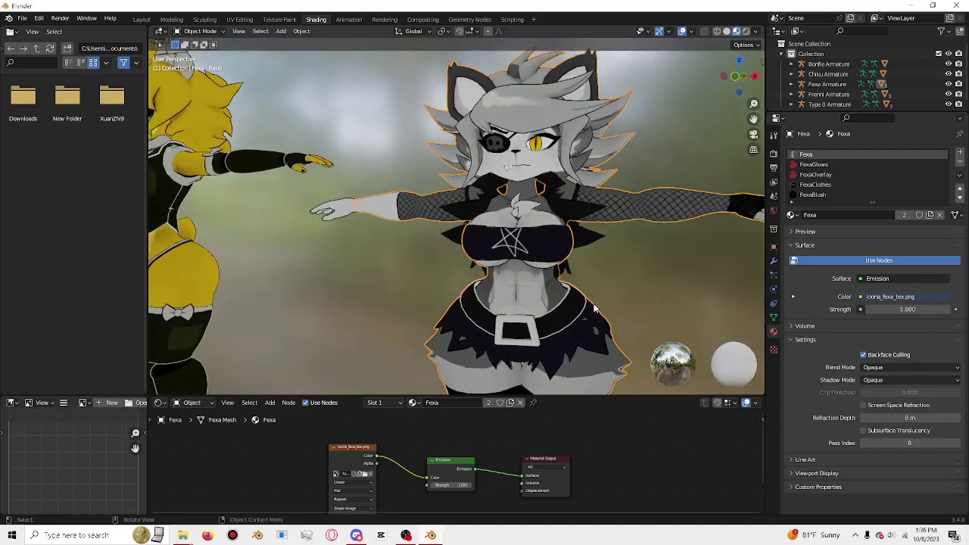
scroll(594, 308, "down", 4)
scroll(593, 308, "up", 1)
scroll(594, 309, "up", 4)
scroll(594, 295, "down", 4)
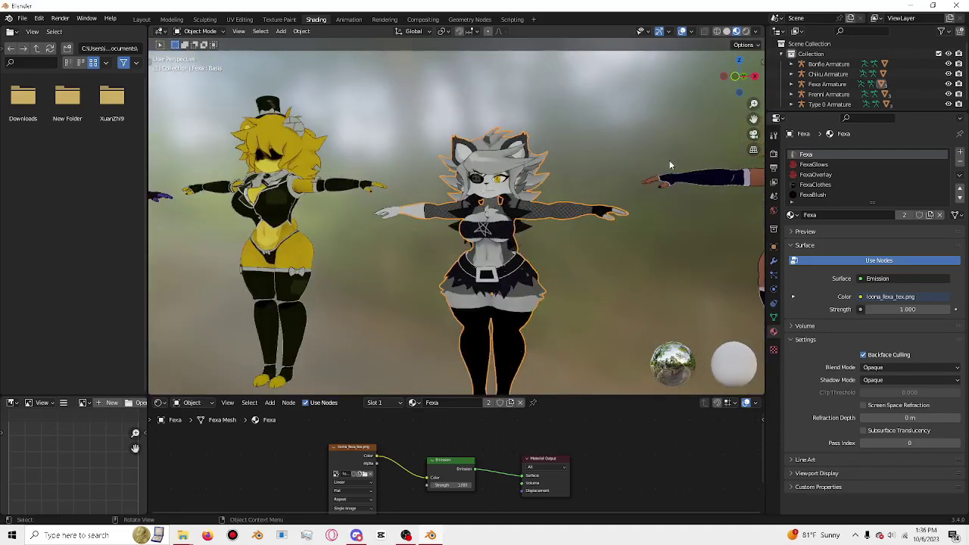
left_click_drag(731, 91, 712, 83)
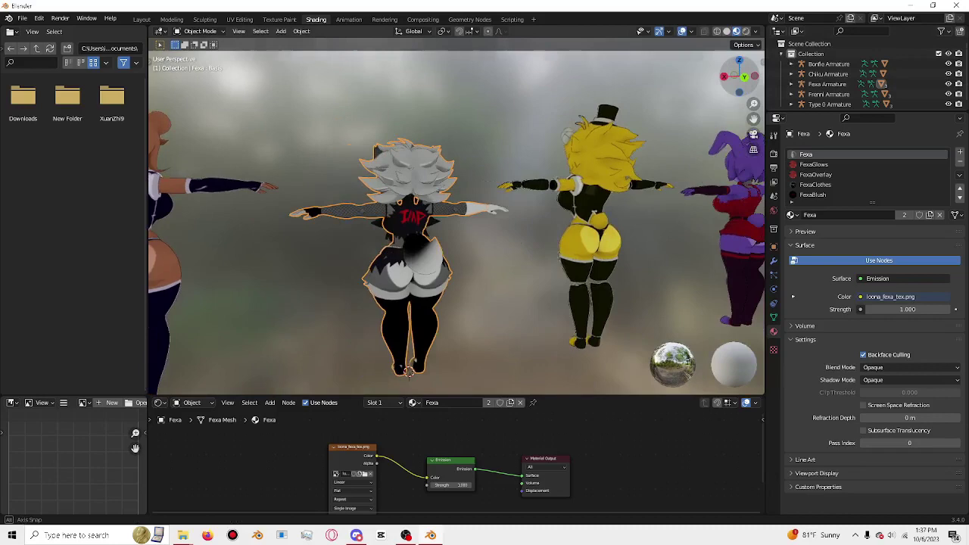
left_click_drag(744, 77, 739, 80)
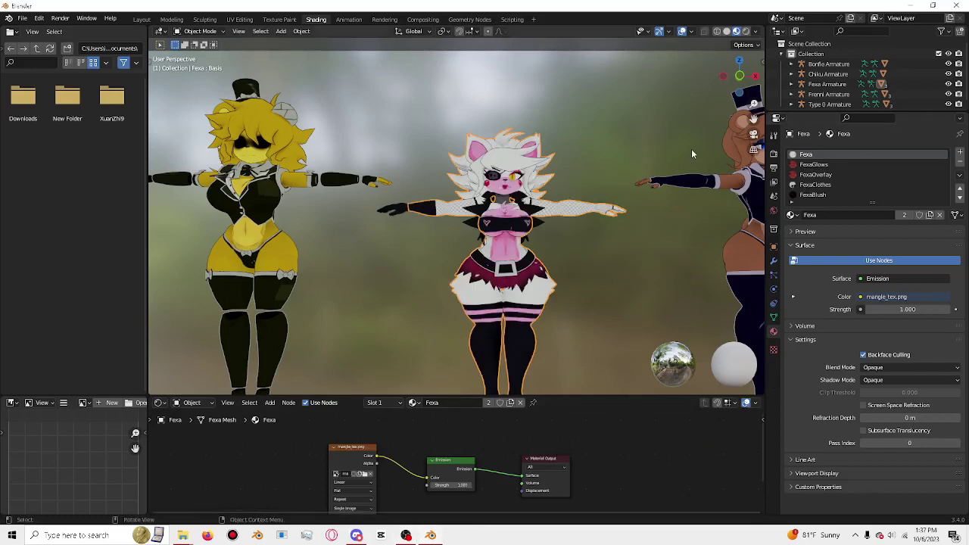
Step: Deselect Fexa, then orbit and pan to inspect her roxanne_tex.png skin from several angles
left_click_drag(740, 76, 748, 78)
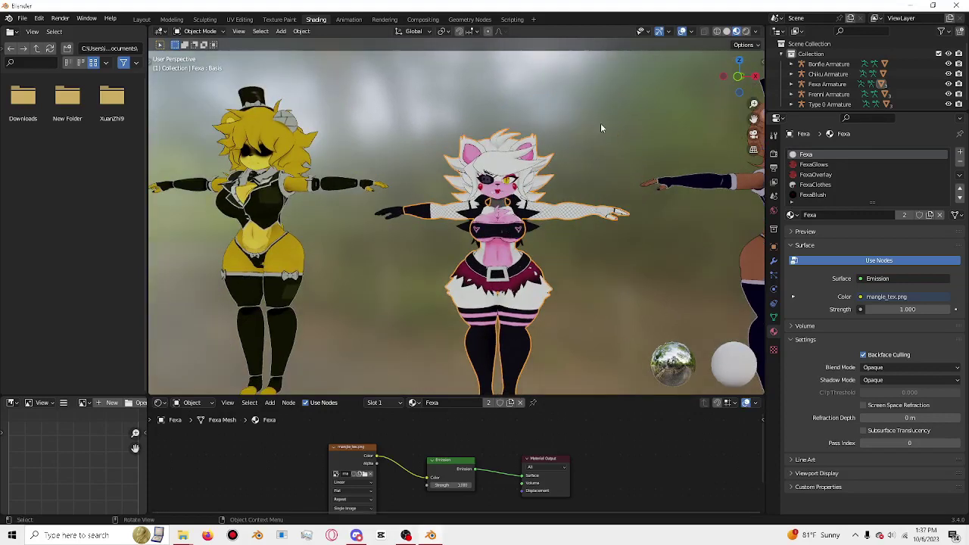
left_click(601, 123)
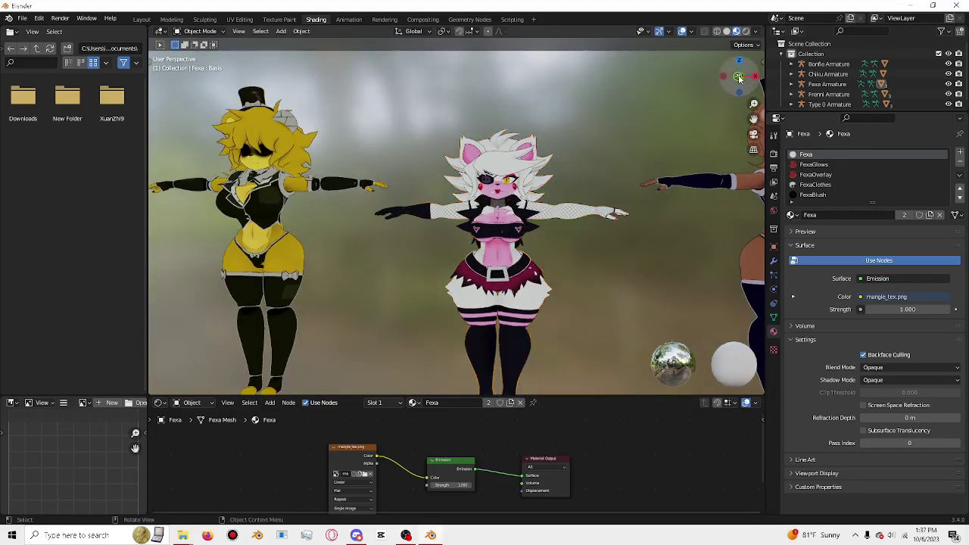
mouse_move(738, 79)
left_mouse_down()
mouse_move(591, 84)
mouse_move(739, 78)
mouse_move(626, 155)
left_mouse_up()
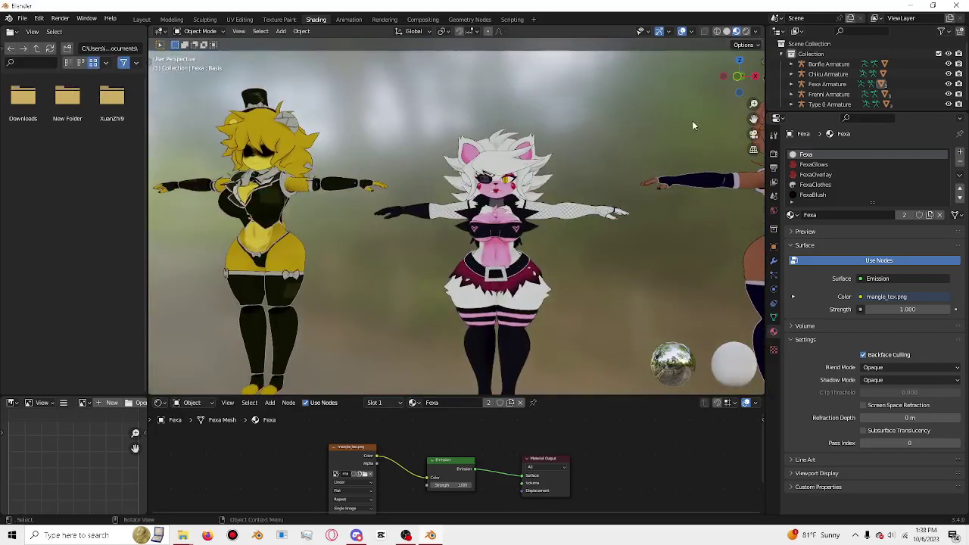
left_click_drag(754, 119, 676, 127)
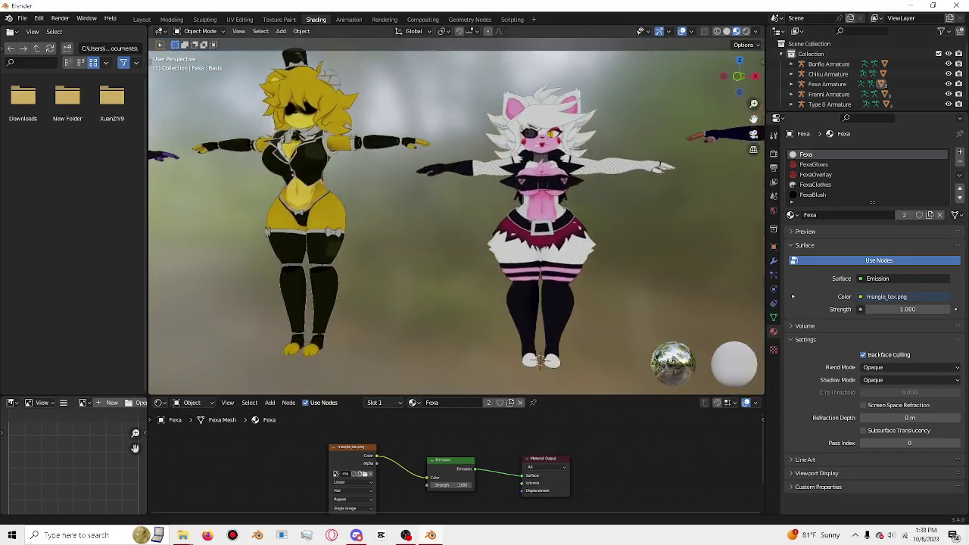
mouse_move(738, 79)
left_mouse_down()
mouse_move(723, 83)
mouse_move(737, 78)
left_mouse_up()
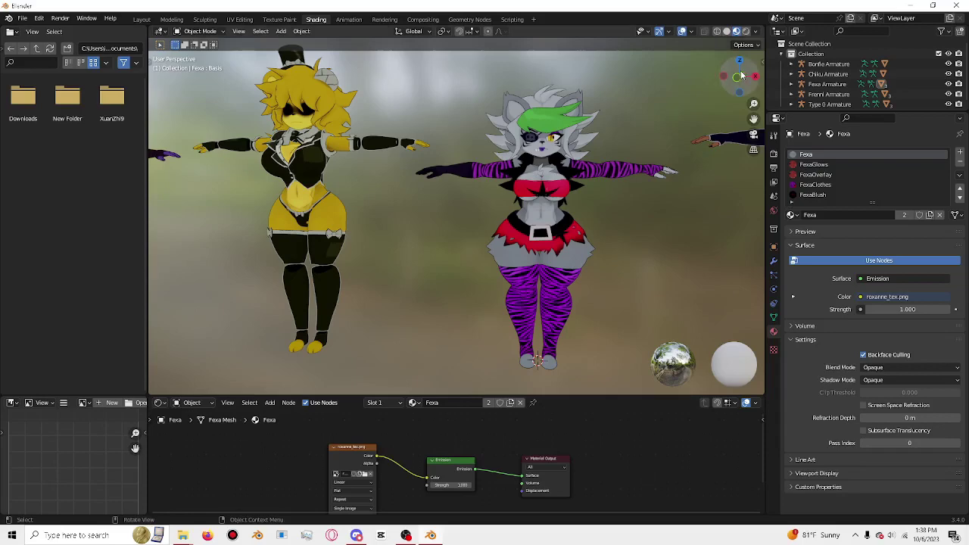
Step: Orbit around the lineup, selecting then deselecting Fexa to view her Roxanne skin
mouse_move(741, 76)
left_mouse_down()
mouse_move(667, 83)
mouse_move(682, 99)
left_mouse_up()
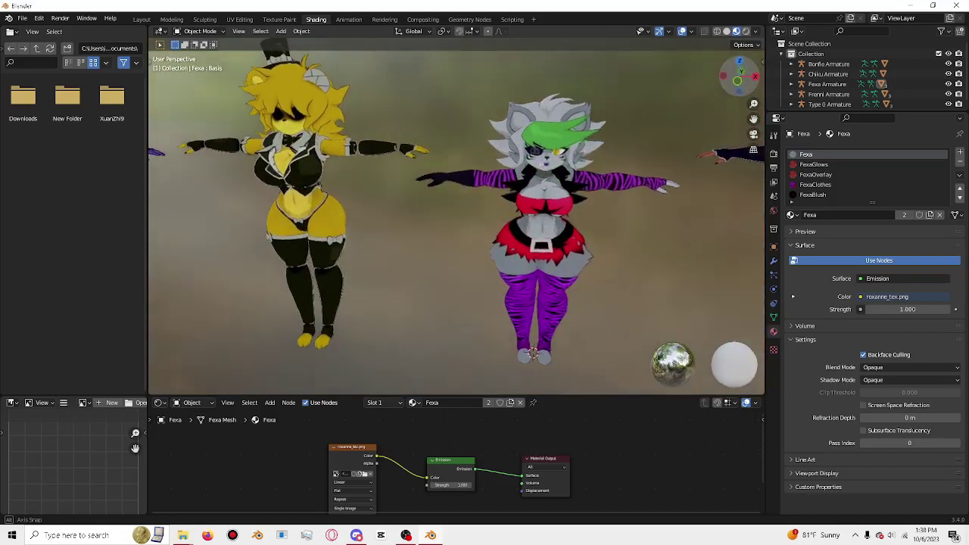
left_click_drag(739, 76, 734, 77)
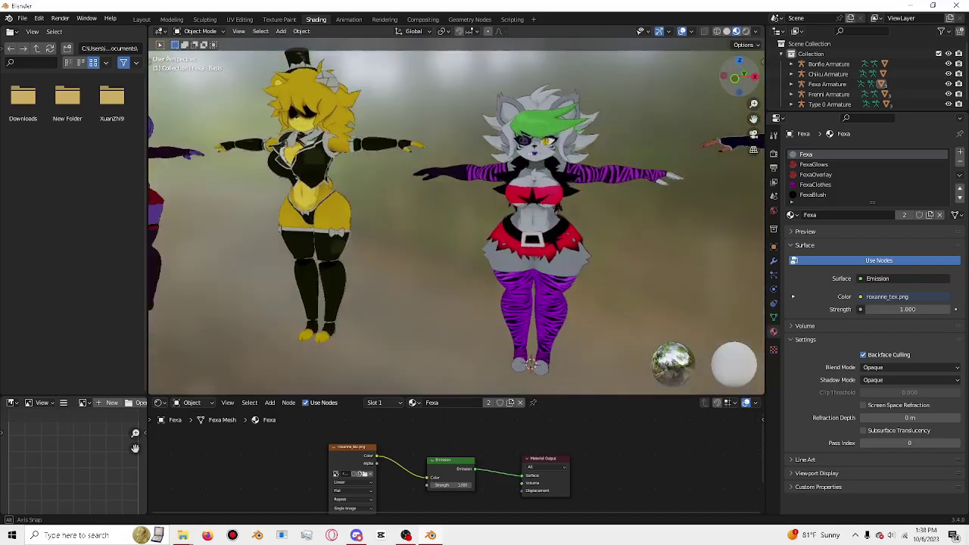
left_click(470, 170)
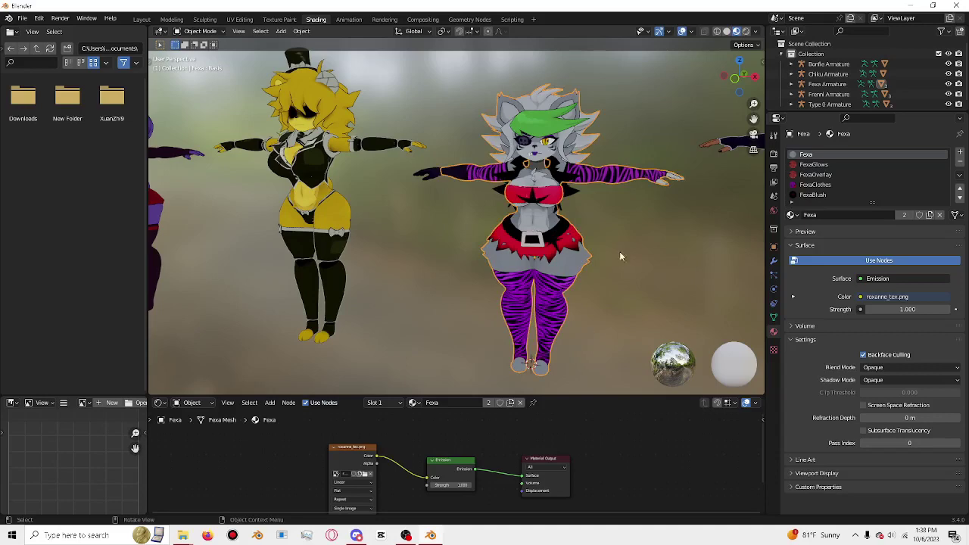
left_click(640, 118)
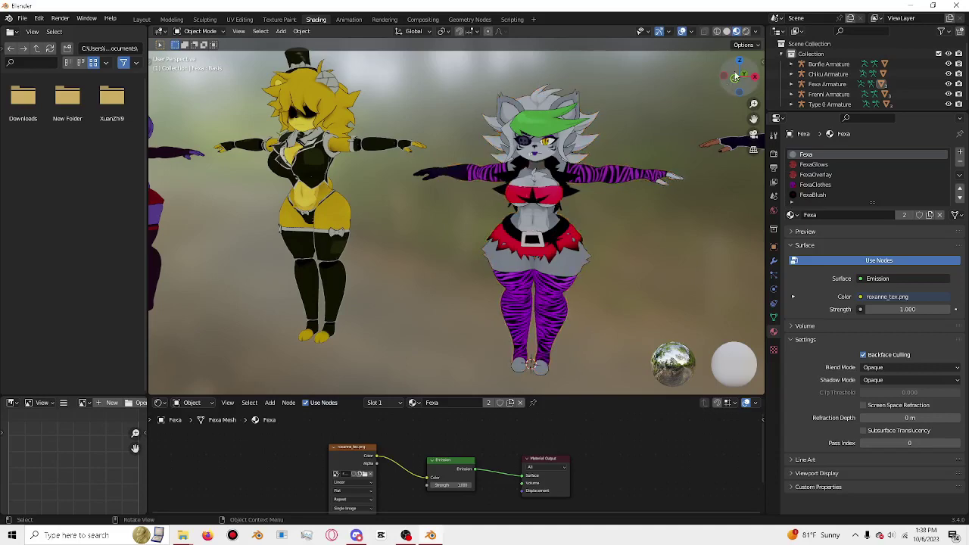
left_click_drag(734, 79, 733, 93)
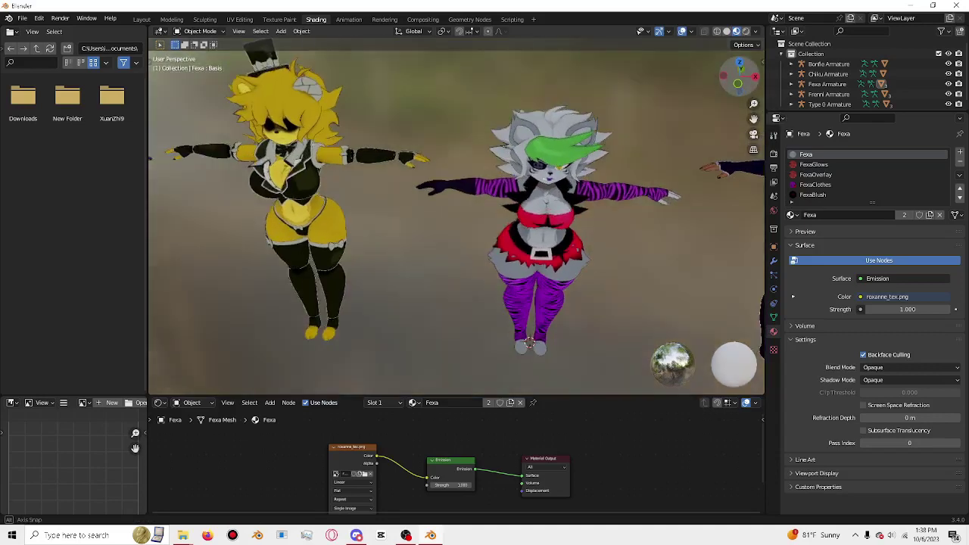
scroll(586, 195, "up", 2)
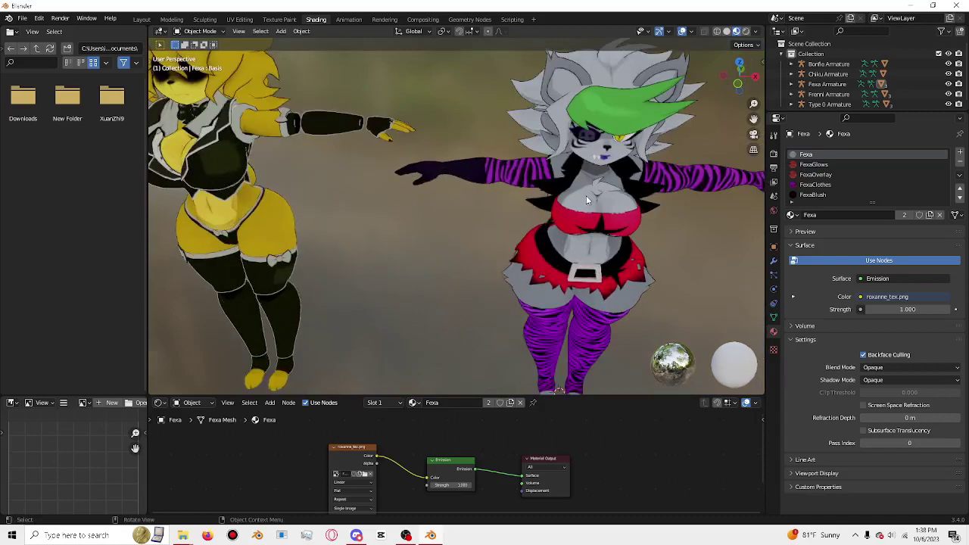
Step: Select Fexa's hand to show the FexaClothes material using roxanne_clothes.png
left_click(470, 174)
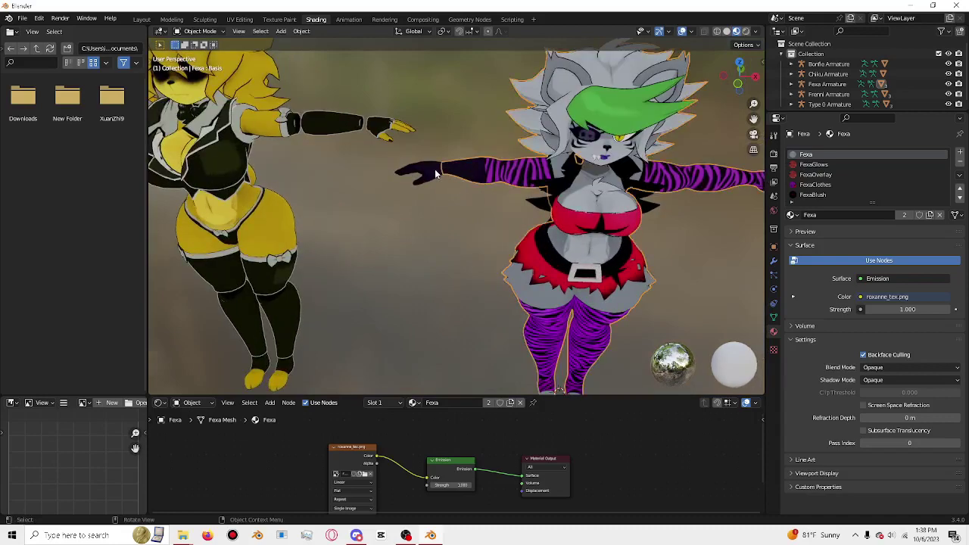
left_click(435, 175)
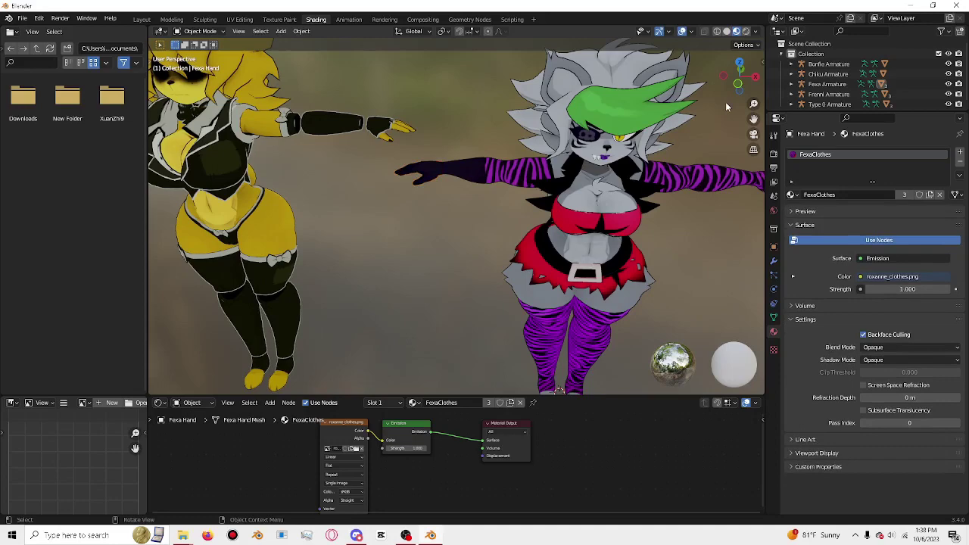
left_click_drag(735, 84, 706, 135)
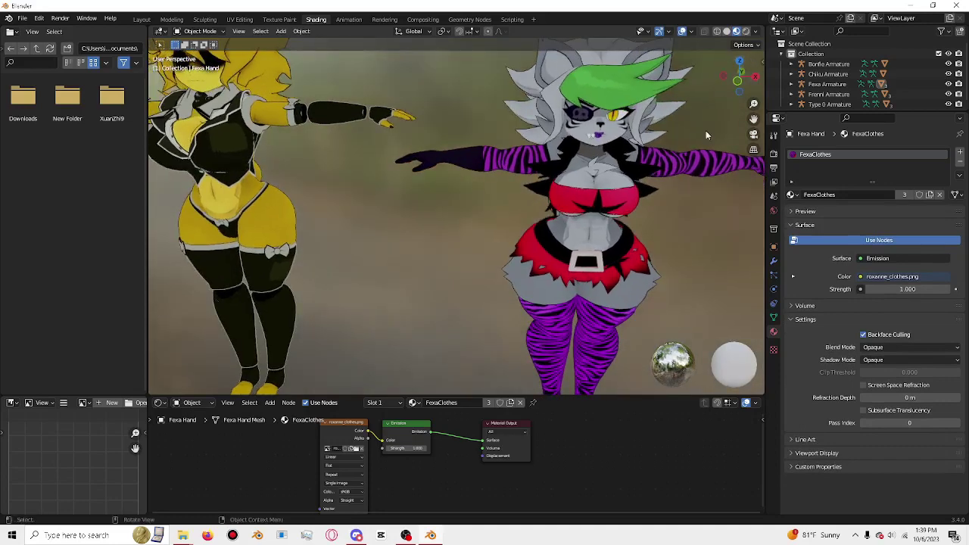
scroll(676, 150, "down", 3)
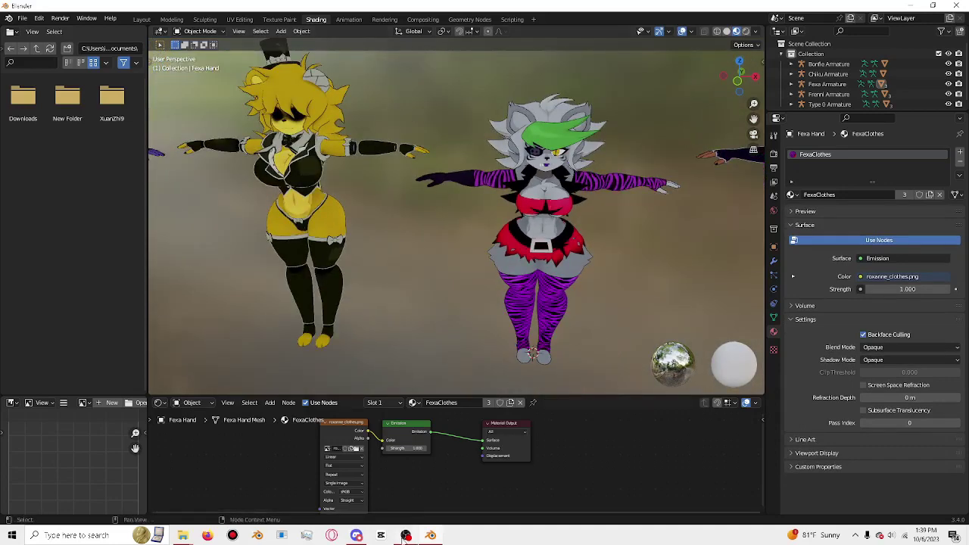
mouse_move(405, 536)
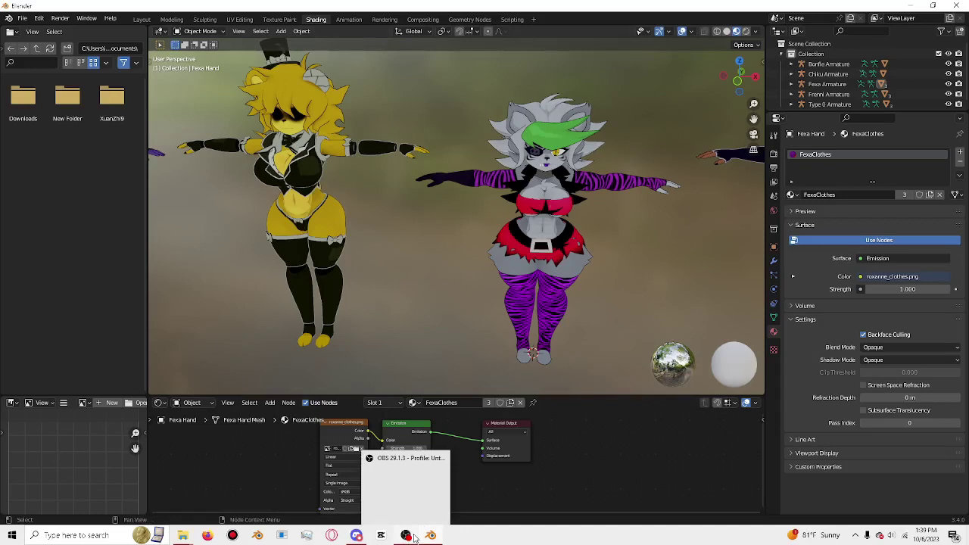
Step: Select Chiku and her material slot, then deselect and orbit to check the baby_chiku_tex.png skin
left_click(406, 536)
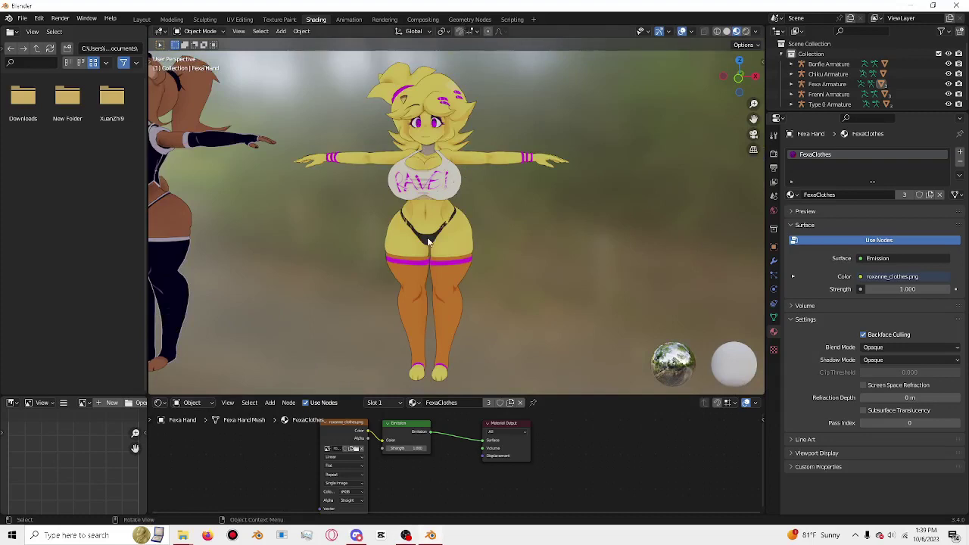
left_click(442, 182)
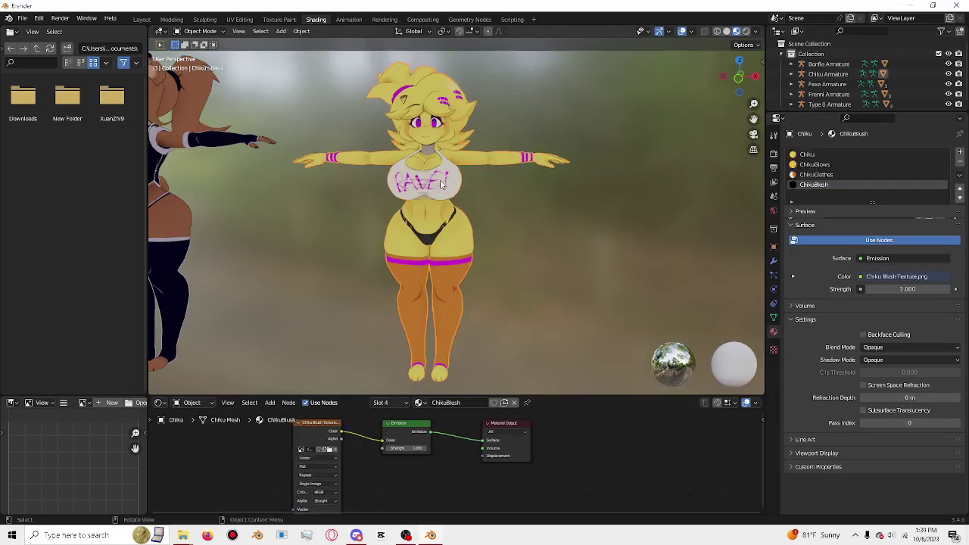
left_click(816, 175)
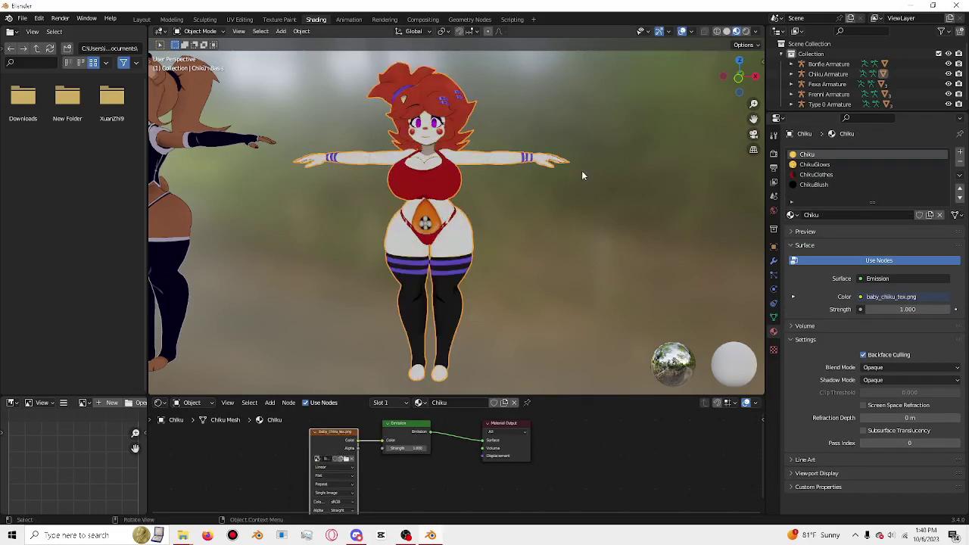
left_click(685, 190)
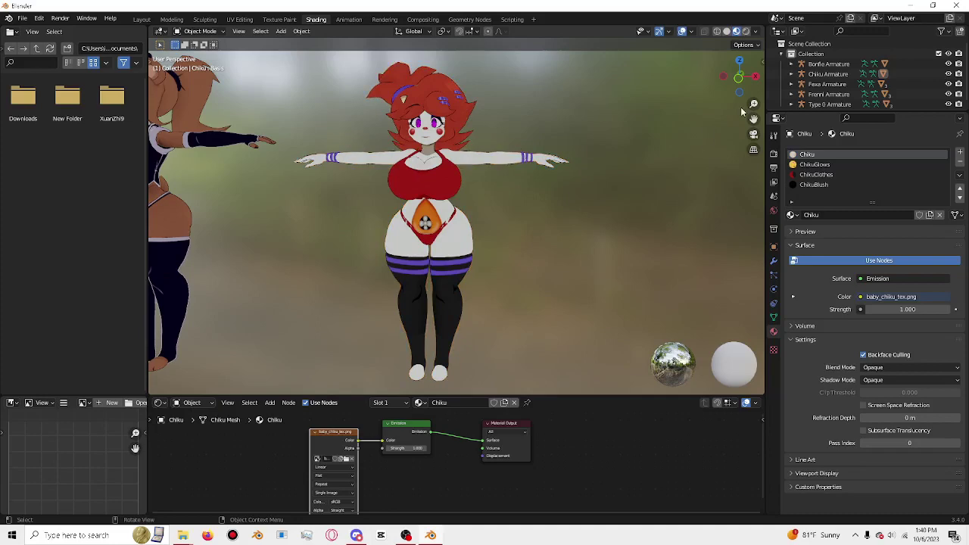
mouse_move(739, 79)
left_mouse_down()
mouse_move(712, 82)
mouse_move(736, 79)
left_mouse_up()
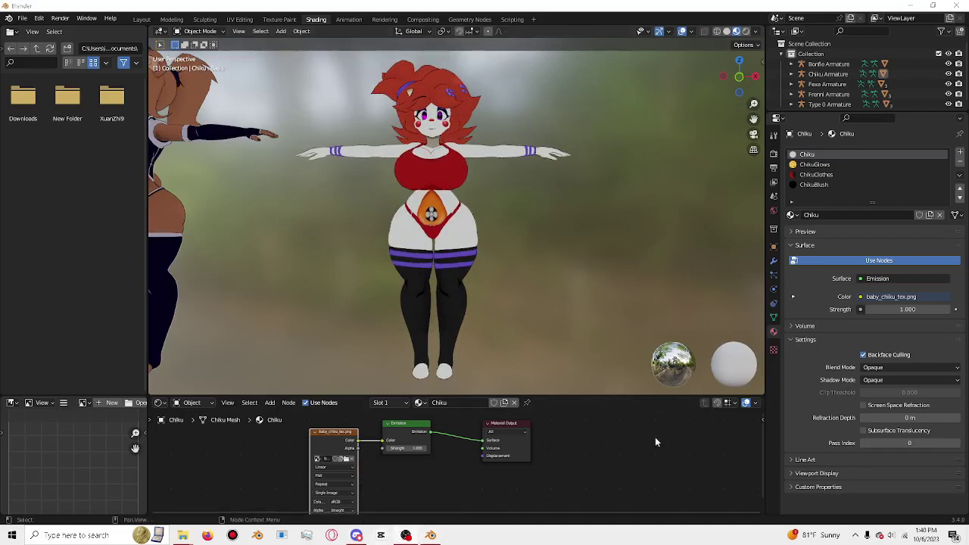
Step: Switch Chiku to the marionette_chiku_tex.png skin and orbit around the lineup to check it
key("ctrl+z")
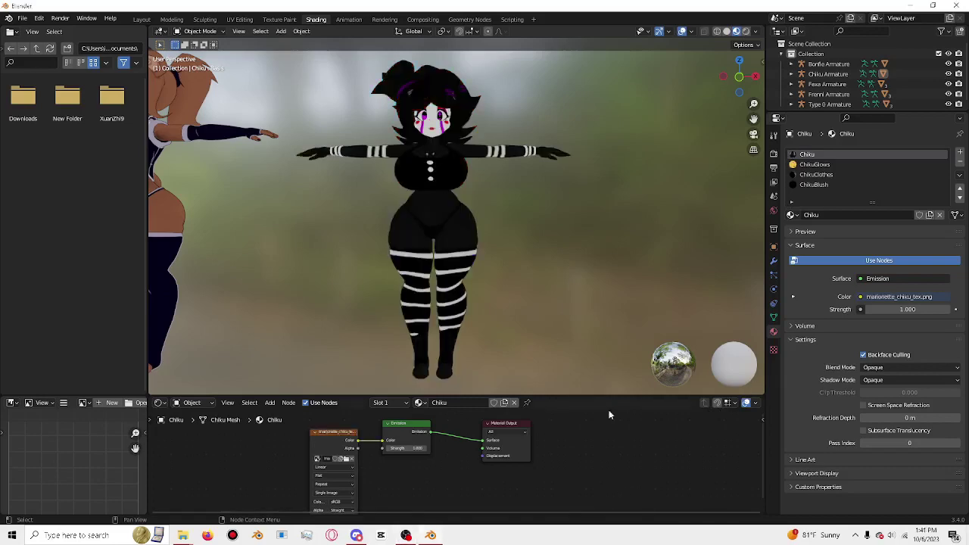
mouse_move(741, 80)
left_mouse_down()
mouse_move(749, 95)
mouse_move(736, 83)
left_mouse_up()
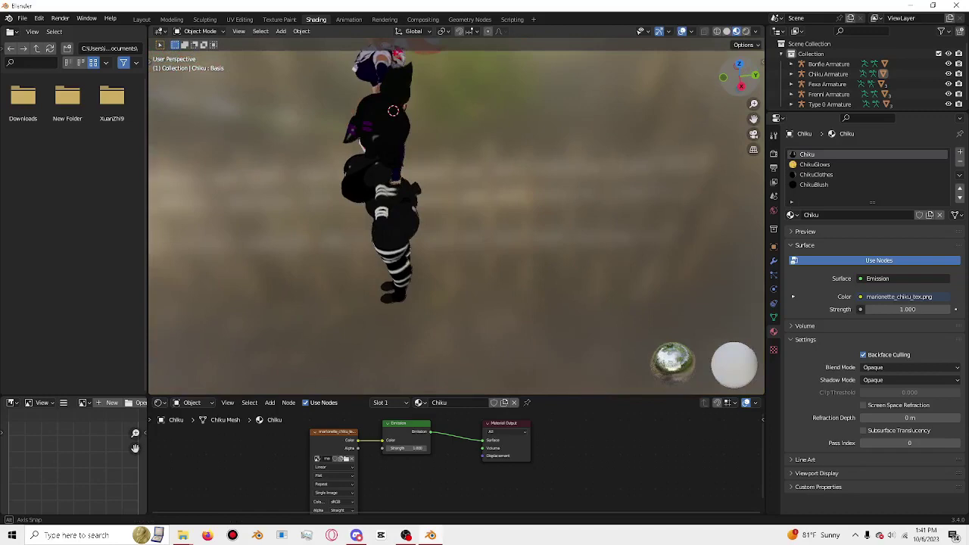
mouse_move(455, 220)
middle_mouse_down()
mouse_move(594, 219)
mouse_move(594, 247)
mouse_move(636, 249)
mouse_move(595, 150)
middle_mouse_up()
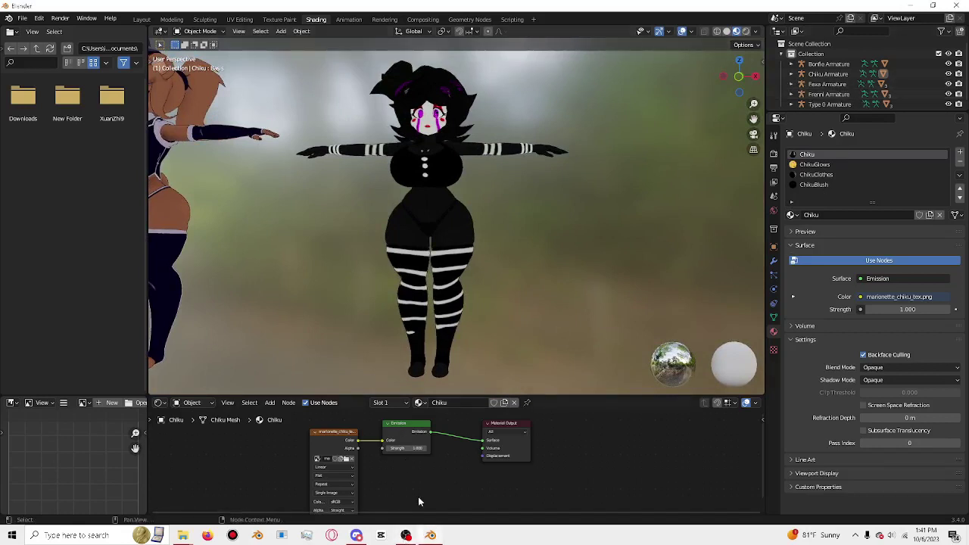
mouse_move(753, 118)
left_mouse_down()
mouse_move(761, 121)
mouse_move(742, 89)
left_mouse_up()
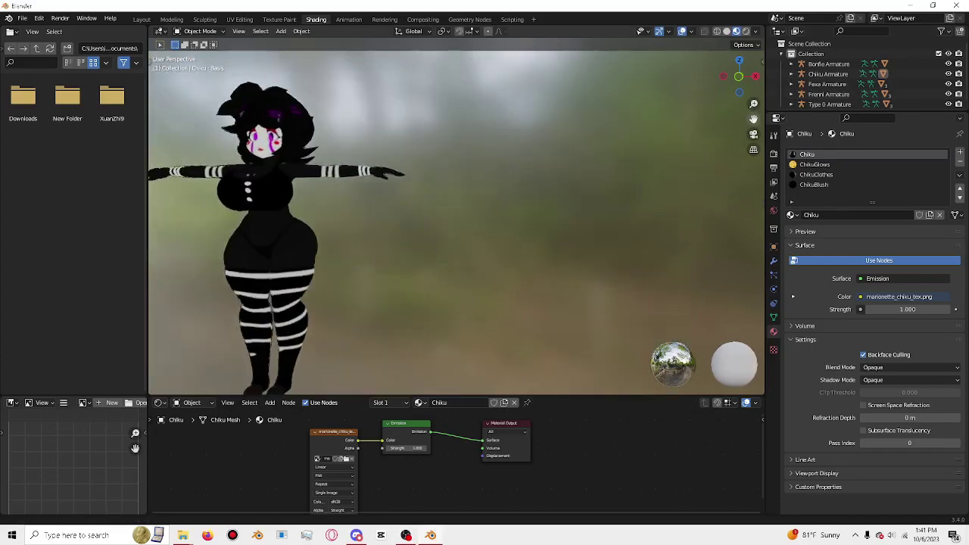
left_click(742, 88)
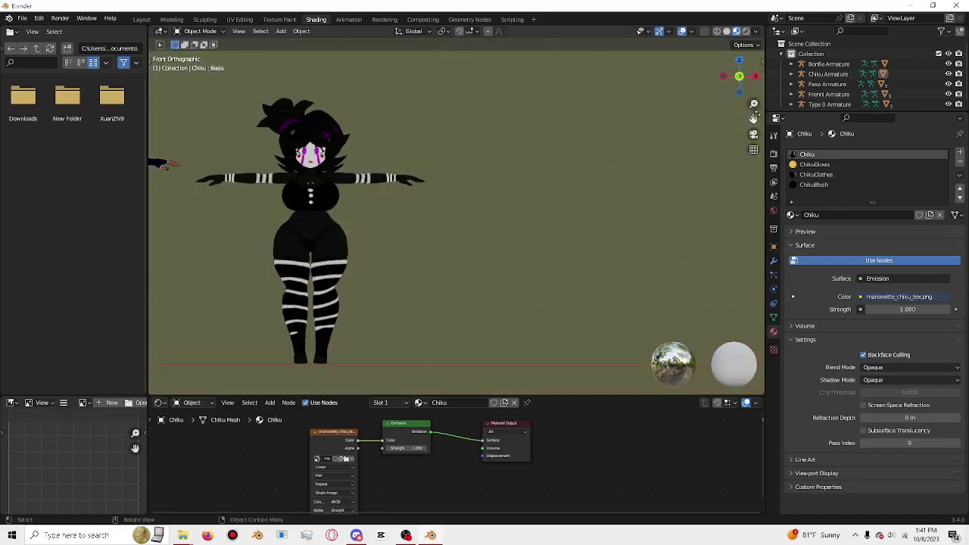
scroll(296, 227, "up", 1)
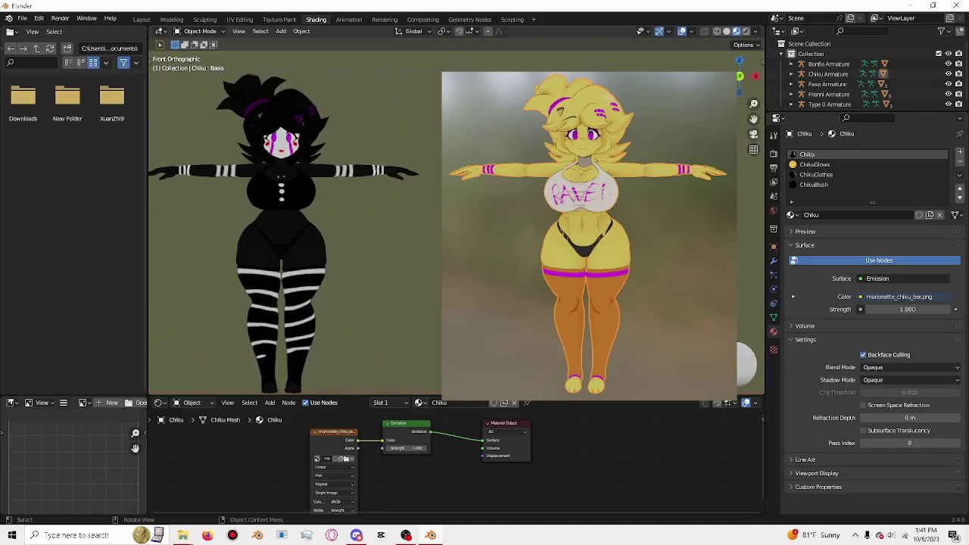
left_click_drag(740, 76, 741, 77)
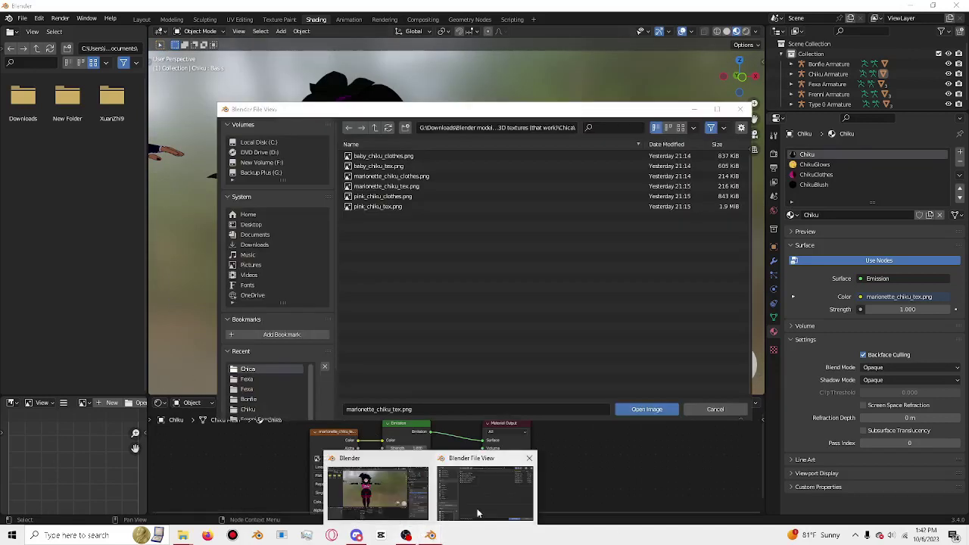
Step: Load pink_chiku_tex.png onto Chiku and orbit to view her back and front
double_click(477, 207)
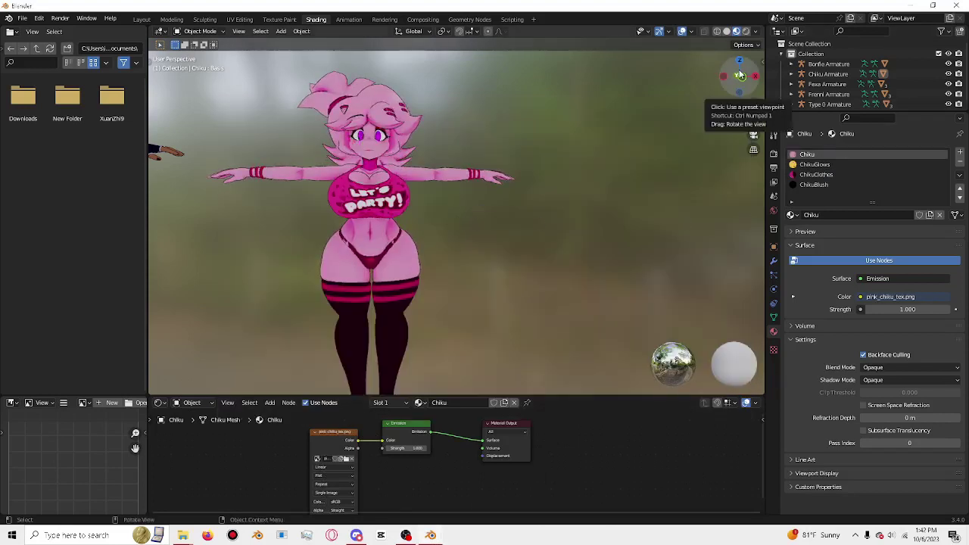
left_click_drag(739, 75, 651, 84)
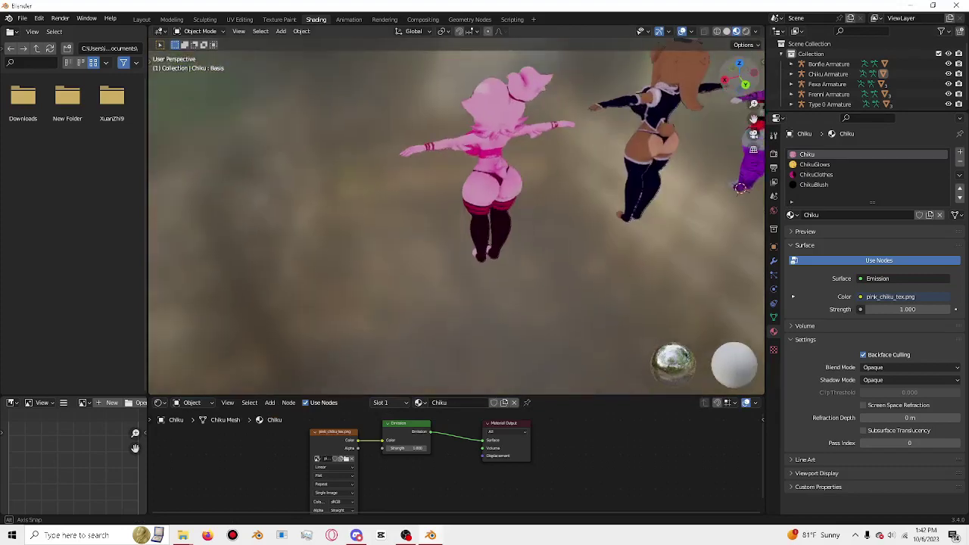
left_click_drag(739, 77, 575, 84)
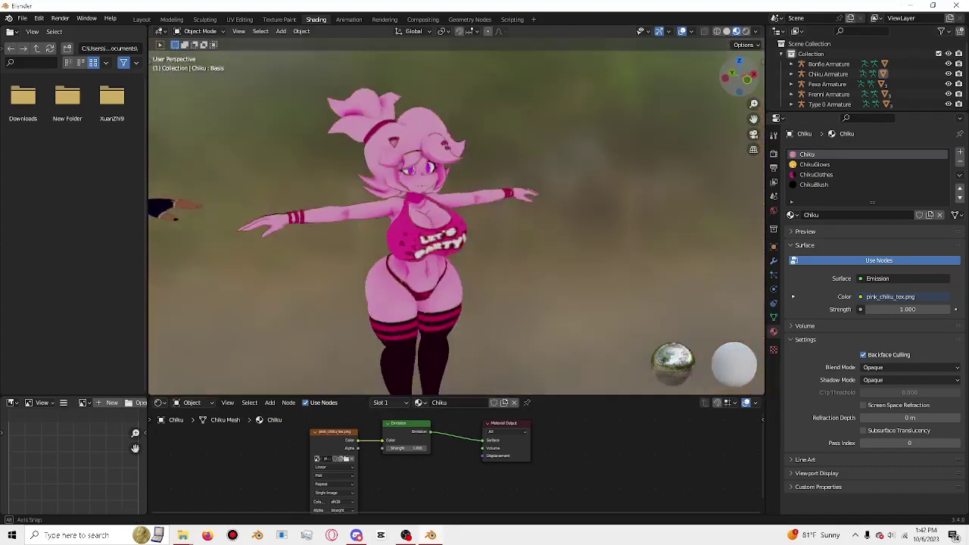
left_click_drag(739, 77, 740, 76)
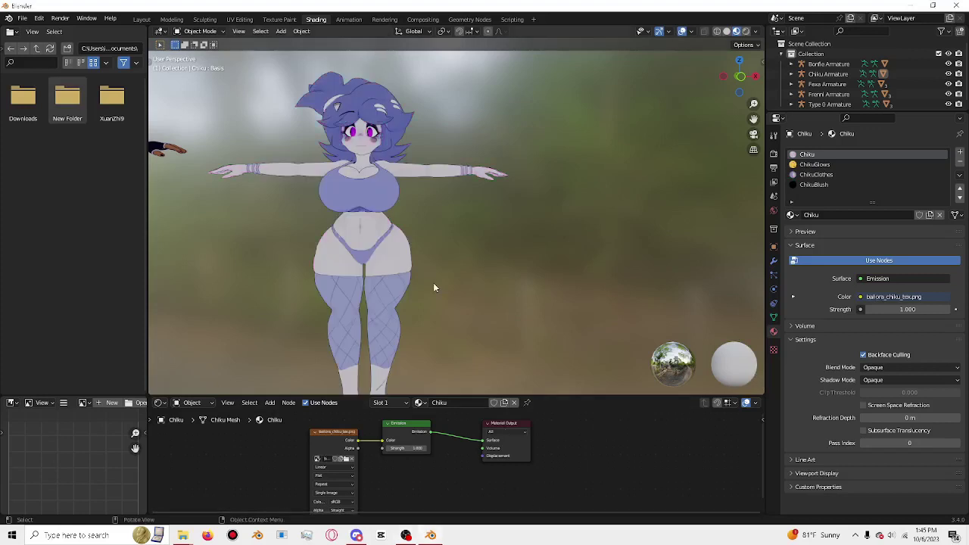
Step: Zoom in and pan up to inspect the blue-haired Chiku's face
scroll(346, 223, "up", 2)
scroll(496, 208, "up", 3)
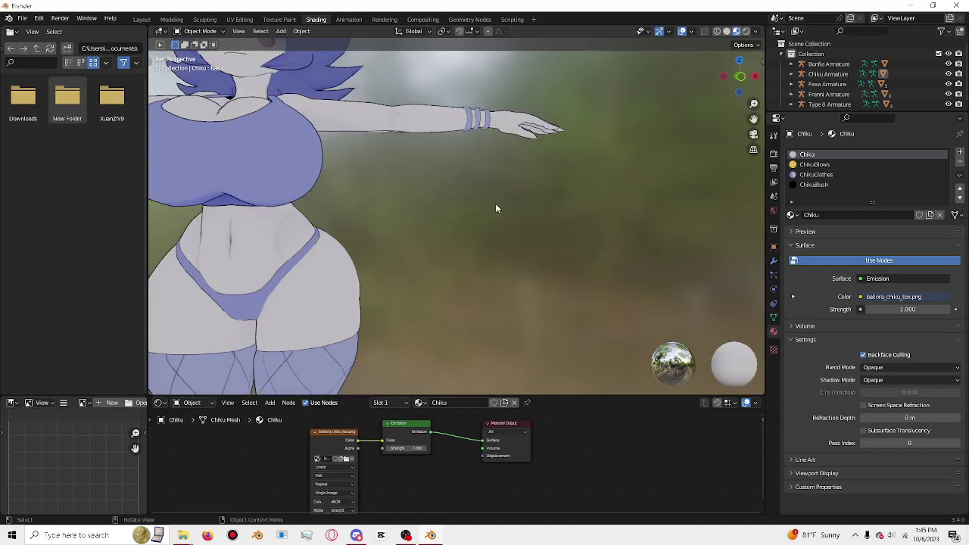
left_click_drag(754, 121, 756, 127)
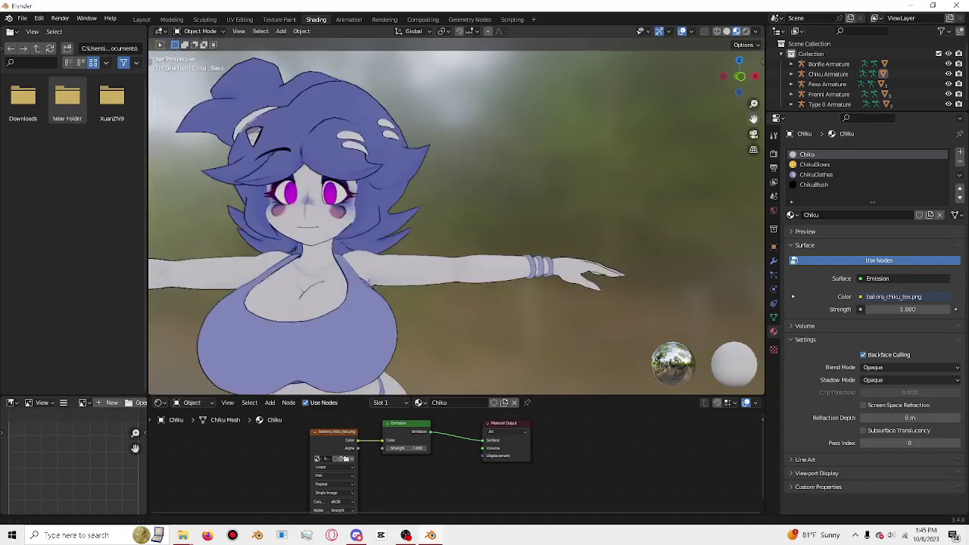
scroll(430, 235, "up", 2)
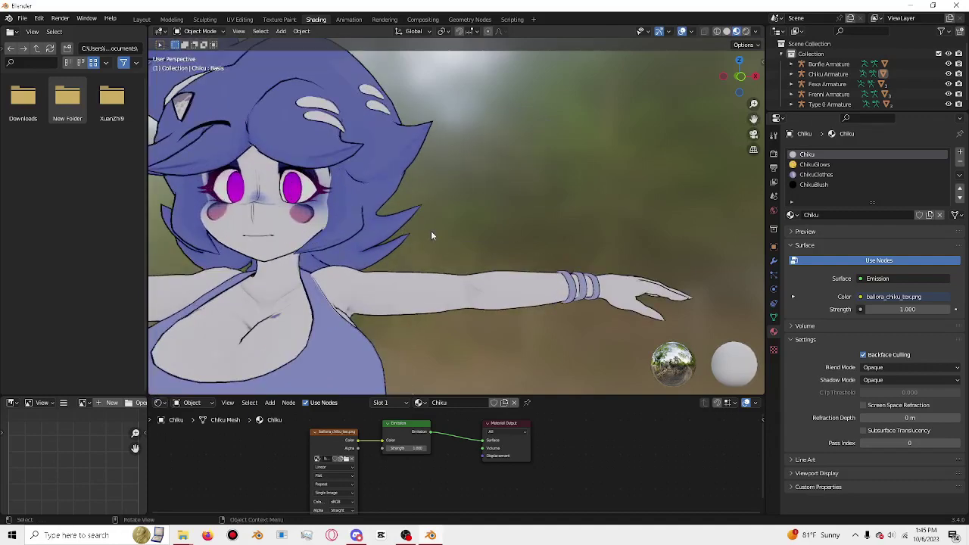
scroll(431, 236, "down", 1)
scroll(430, 236, "down", 2)
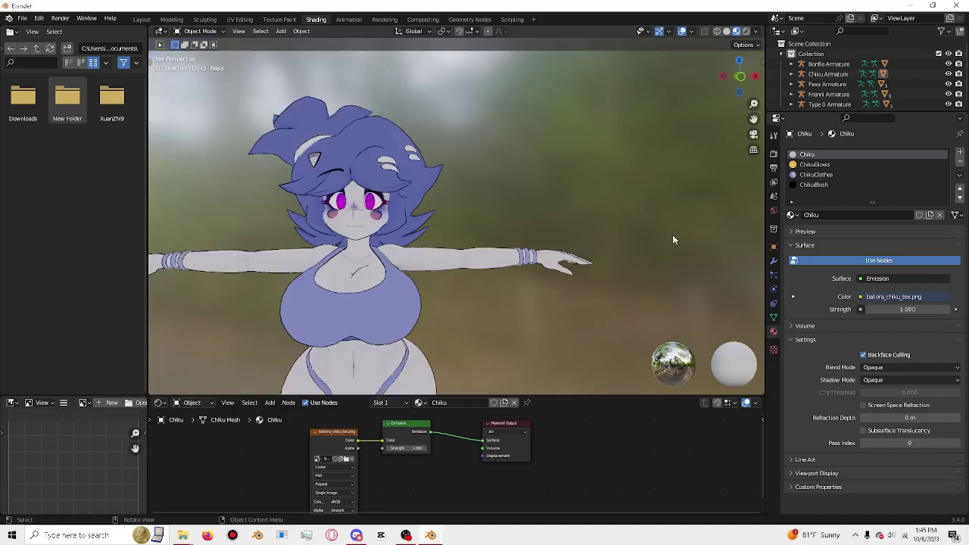
Step: Orbit around the lineup and zoom out to show Chiku's whole body
left_click_drag(755, 119, 755, 132)
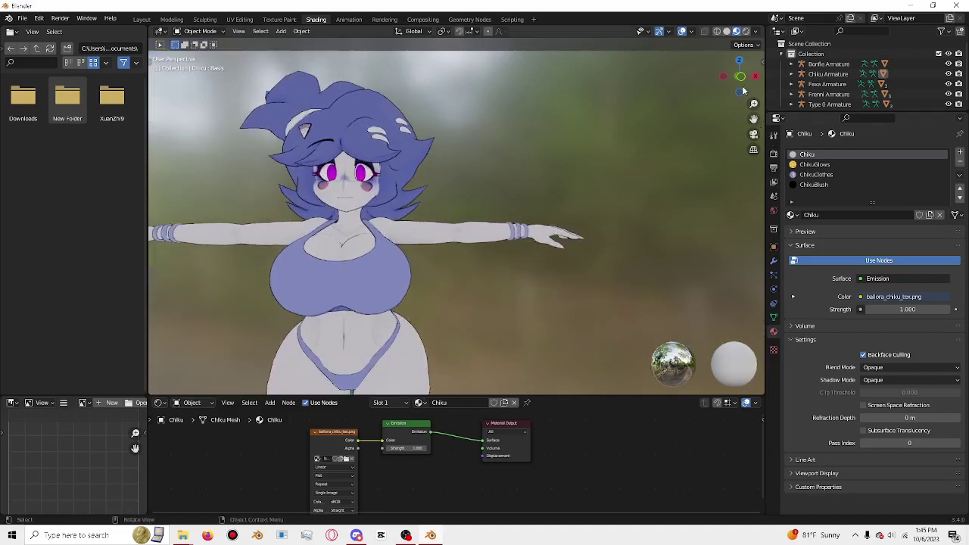
mouse_move(740, 76)
left_mouse_down()
mouse_move(705, 83)
mouse_move(739, 77)
left_mouse_up()
scroll(620, 206, "down", 2)
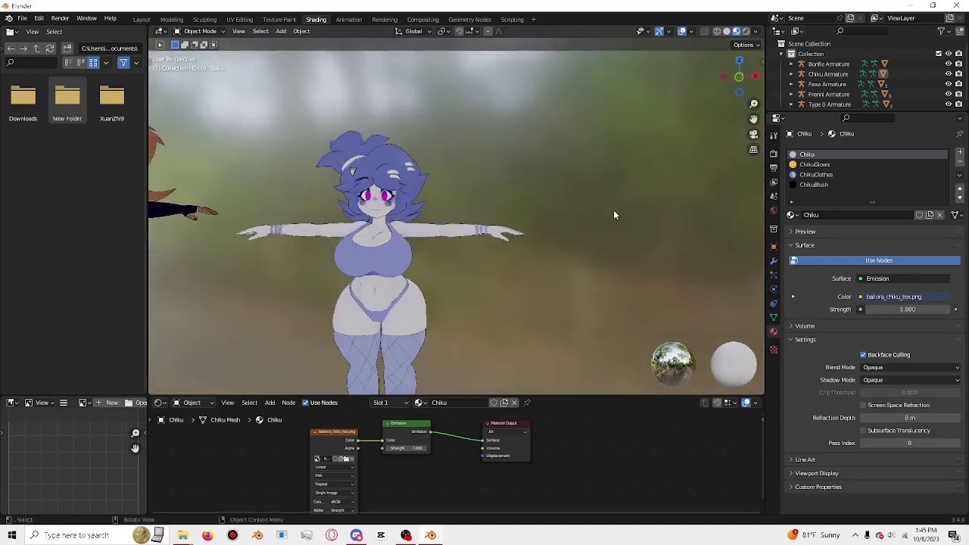
scroll(614, 210, "down", 2)
scroll(614, 210, "down", 2)
scroll(612, 208, "up", 4)
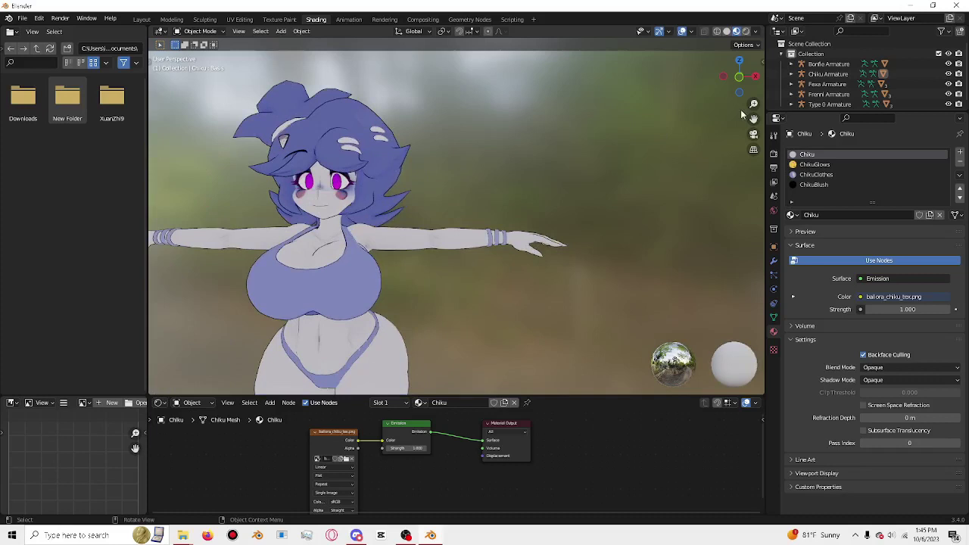
left_click_drag(754, 119, 754, 91)
scroll(743, 126, "down", 1)
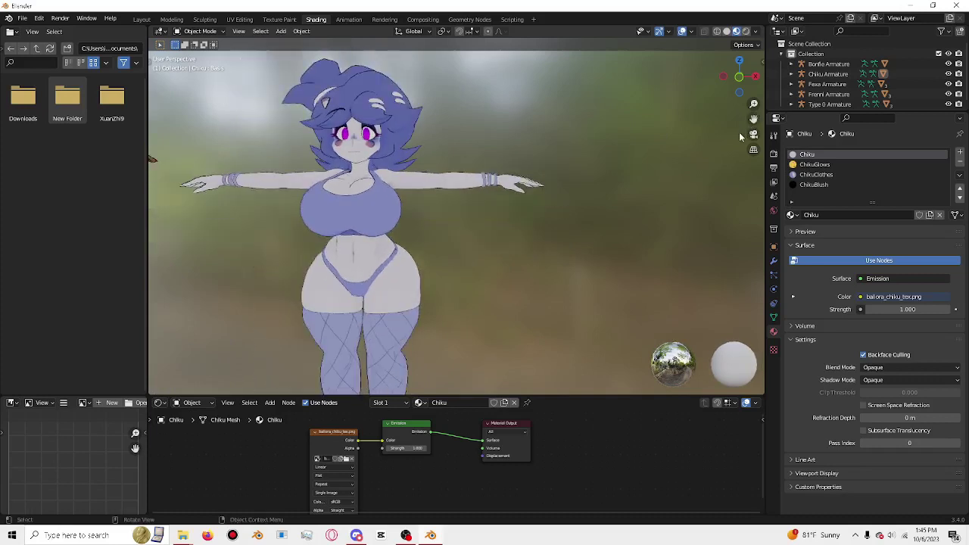
scroll(740, 136, "down", 1)
scroll(741, 136, "up", 1)
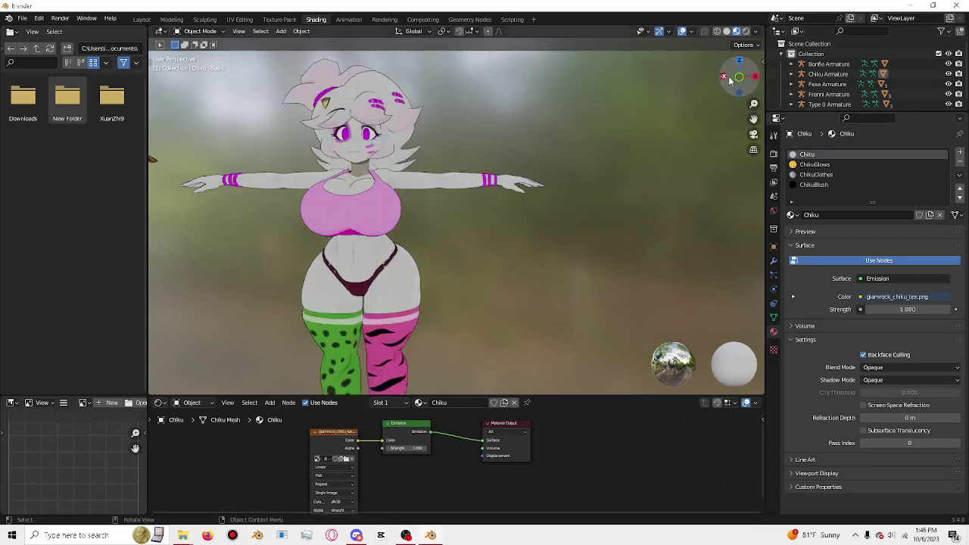
Step: Orbit and zoom around Chiku to check the yellow toy_chiku_tex.png skin
mouse_move(739, 78)
left_mouse_down()
mouse_move(750, 114)
mouse_move(738, 75)
left_mouse_up()
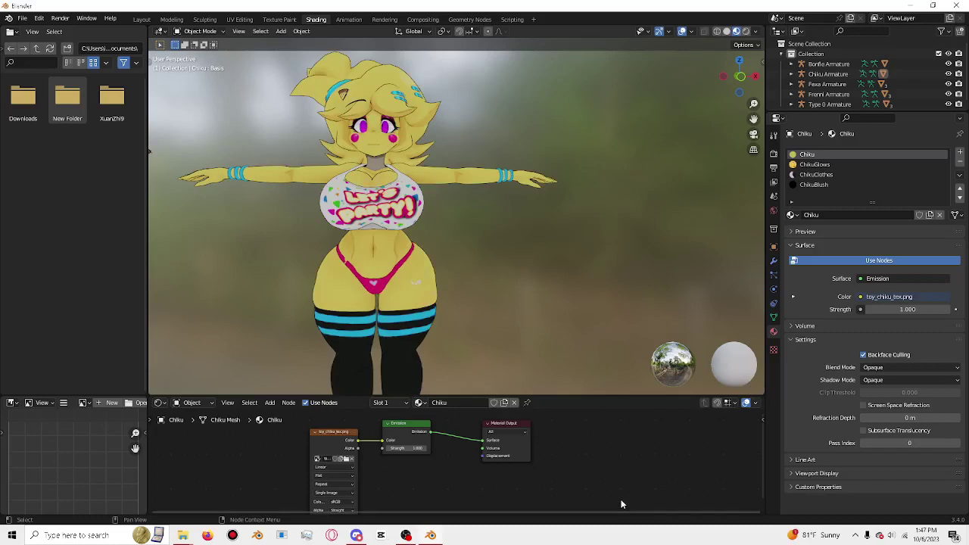
scroll(459, 362, "down", 1)
scroll(458, 362, "down", 3)
scroll(458, 362, "up", 3)
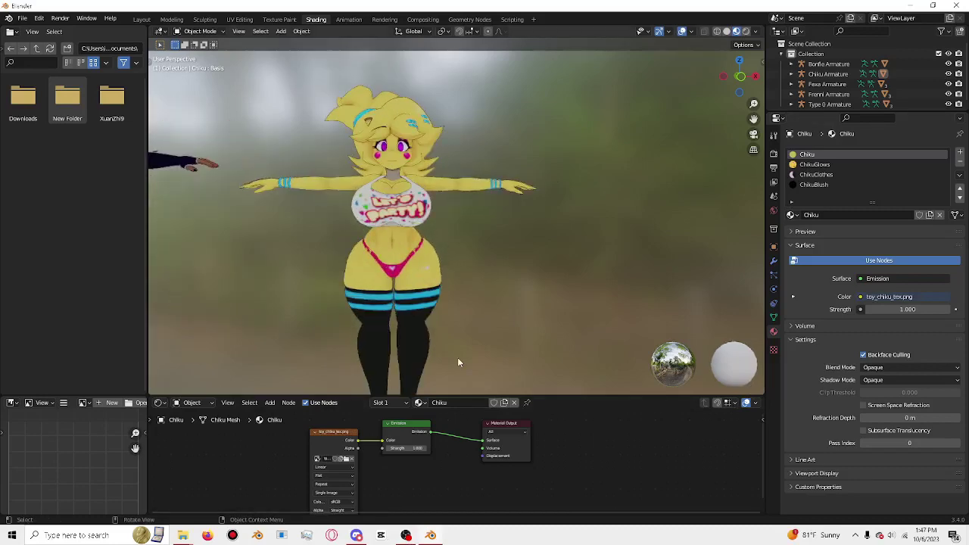
scroll(458, 358, "down", 3)
scroll(503, 296, "up", 5)
scroll(602, 203, "down", 1)
scroll(649, 152, "down", 1)
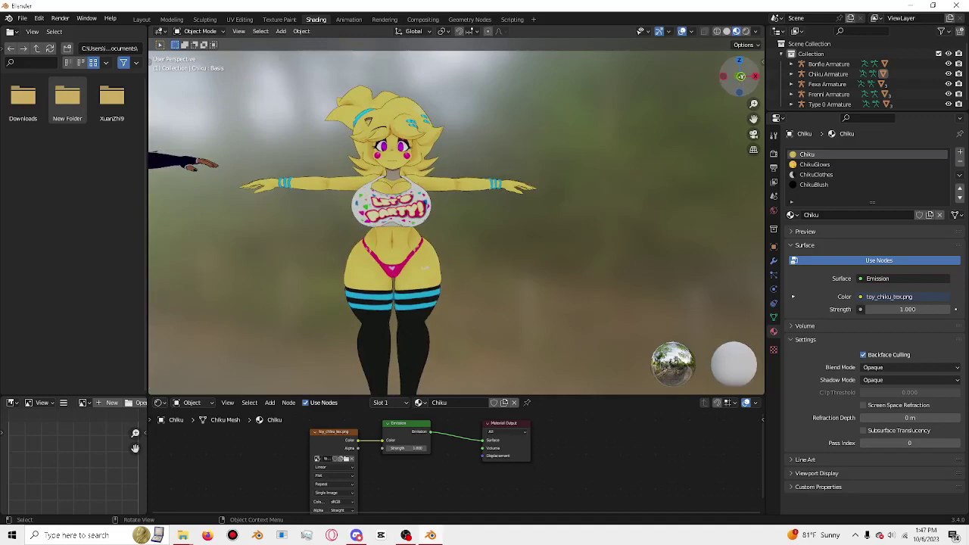
Step: Orbit back toward the front of the lineup and deselect all material nodes
mouse_move(749, 79)
left_mouse_down()
mouse_move(727, 99)
mouse_move(738, 79)
left_mouse_up()
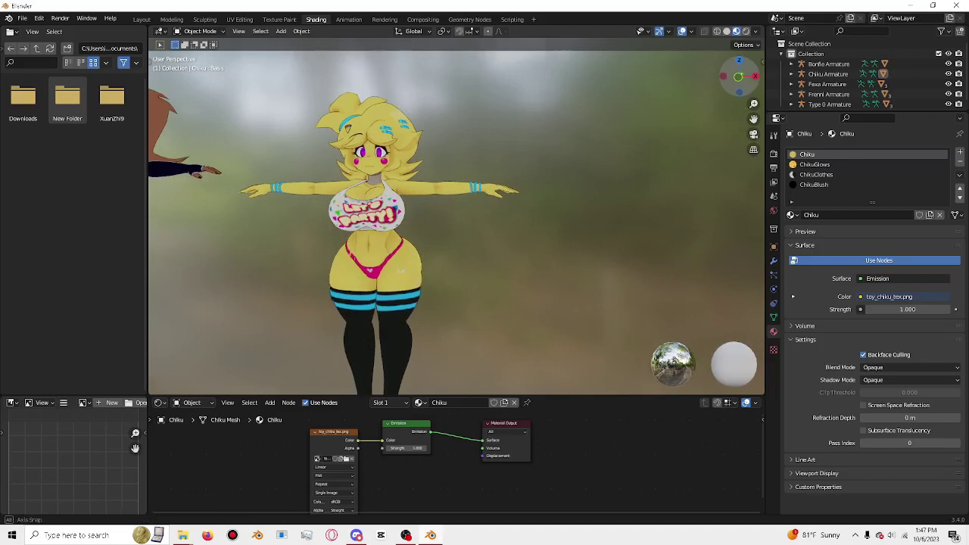
left_click_drag(739, 79, 739, 79)
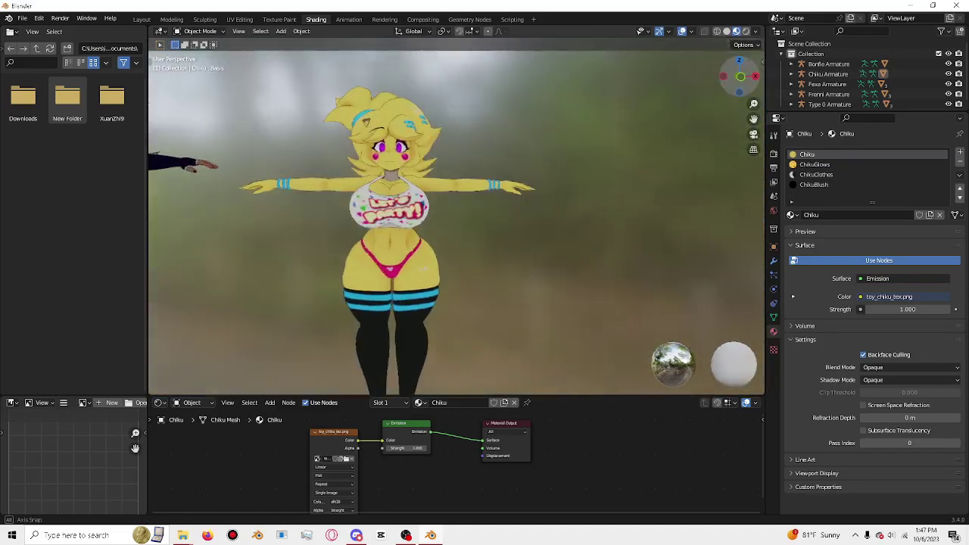
left_click_drag(738, 78, 738, 79)
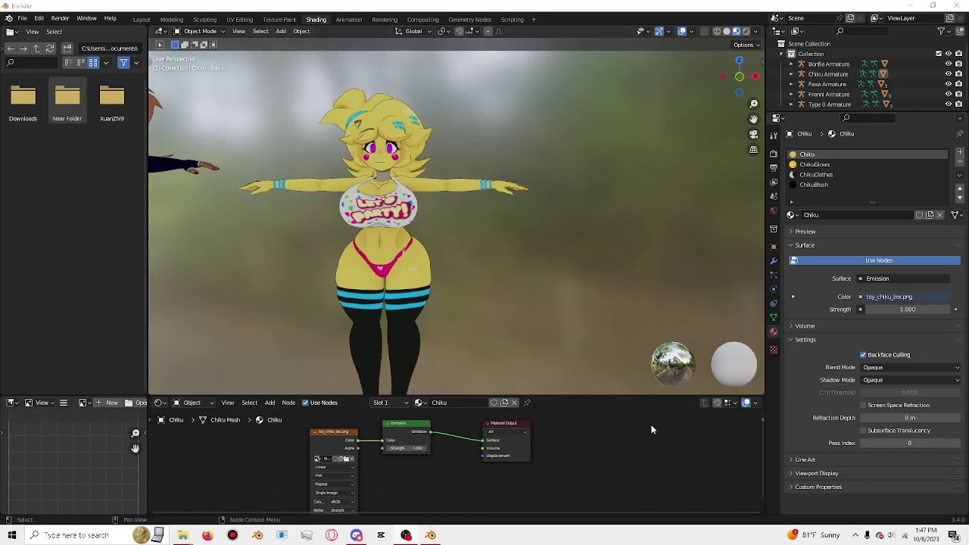
left_click(607, 493)
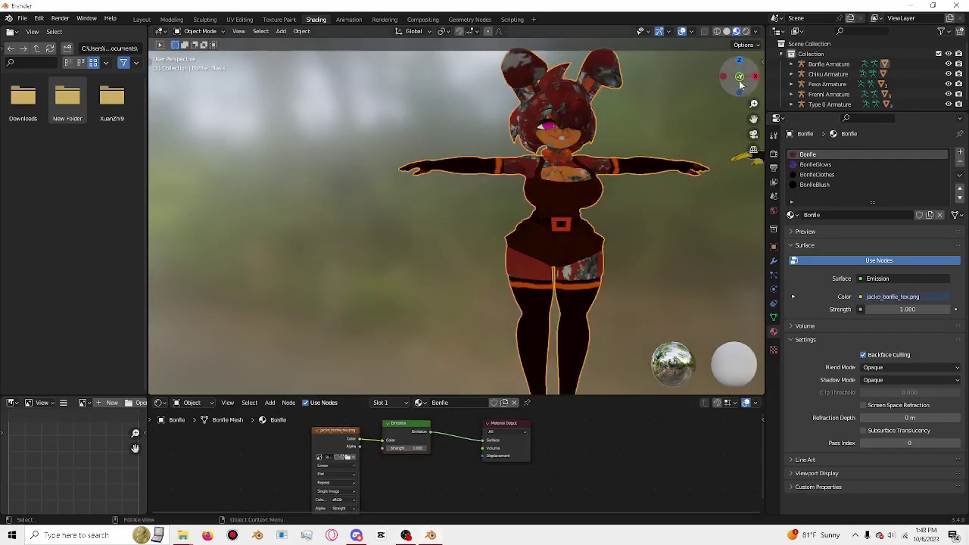
mouse_move(741, 85)
left_mouse_down()
mouse_move(704, 106)
mouse_move(738, 77)
left_mouse_up()
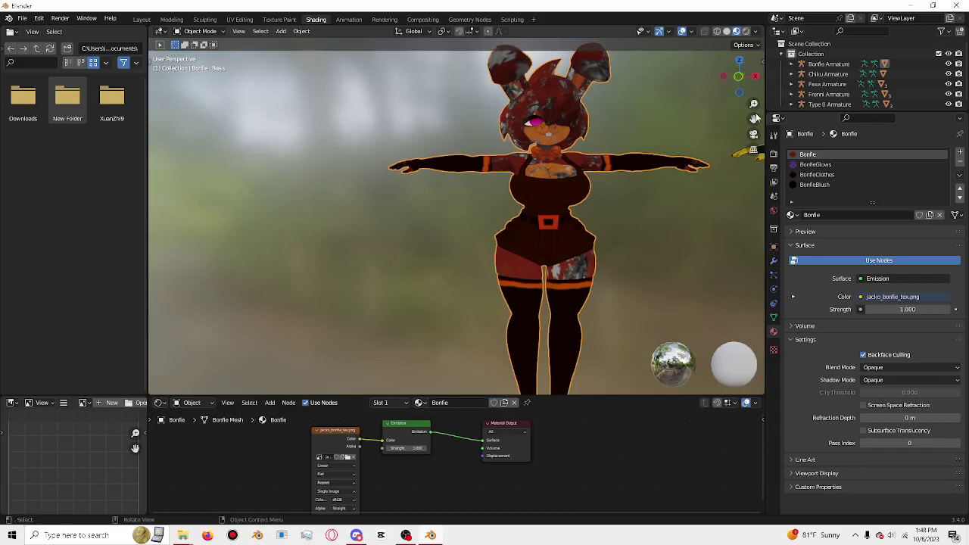
left_click_drag(753, 119, 726, 118)
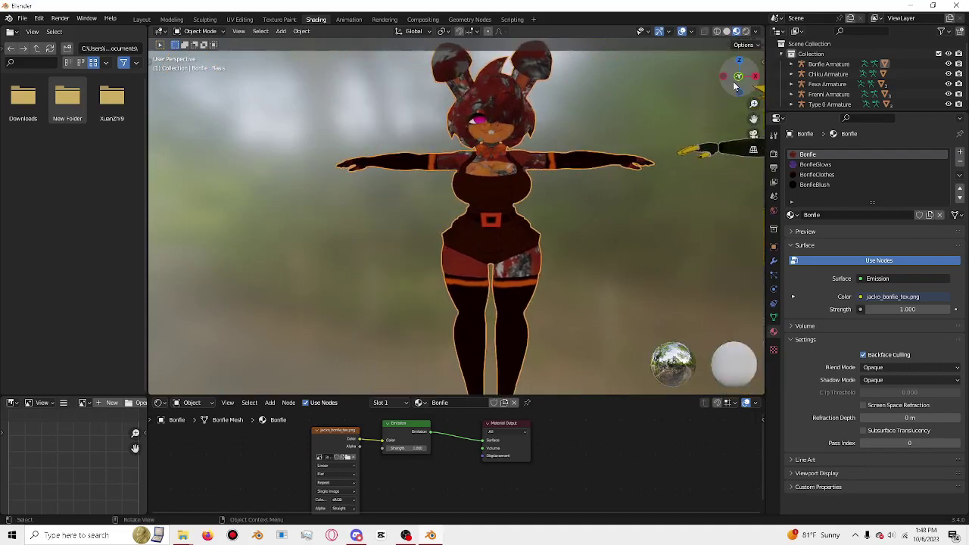
left_click_drag(735, 85, 739, 76)
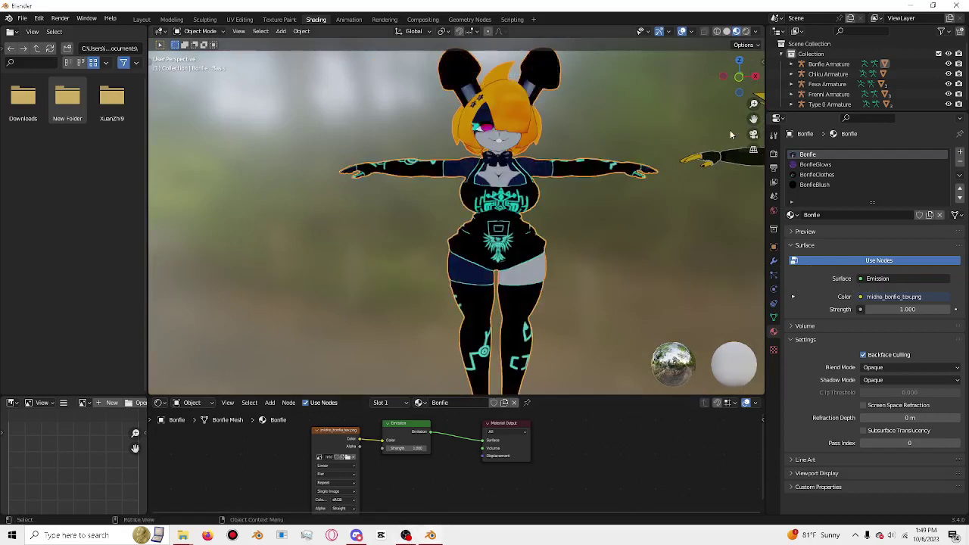
Step: Orbit around Bonfie in the pika_bonfie_tex.png skin, ending on a front view
left_click_drag(739, 77, 542, 163)
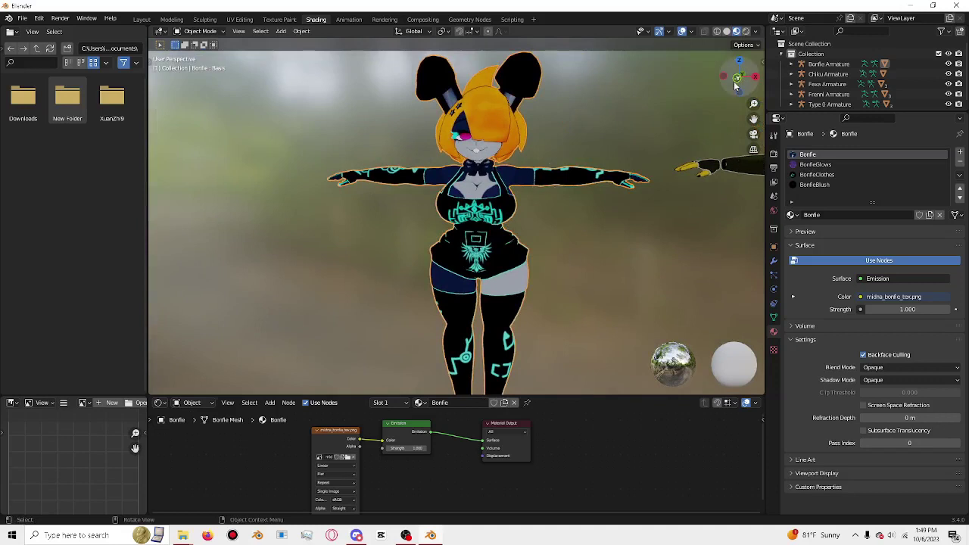
left_click_drag(734, 81, 632, 349)
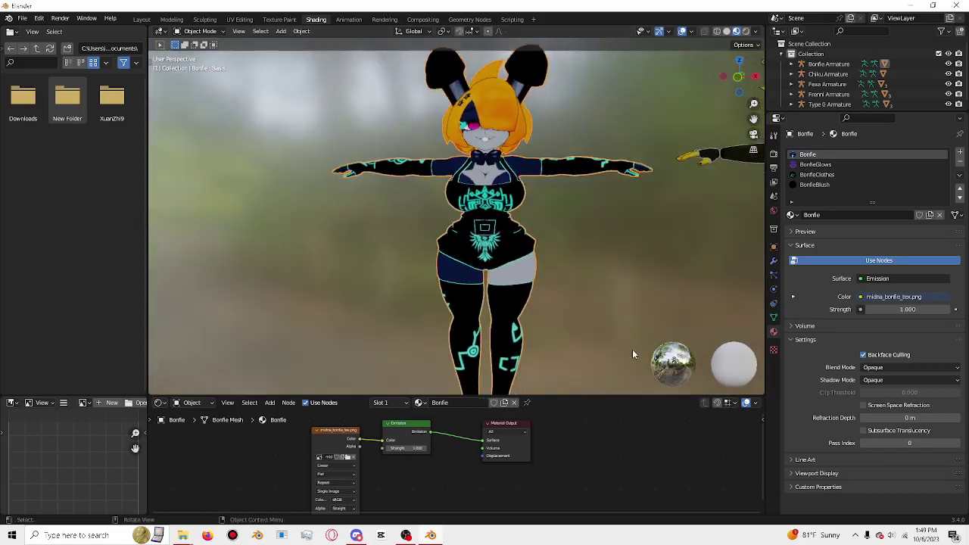
left_click_drag(739, 76, 606, 84)
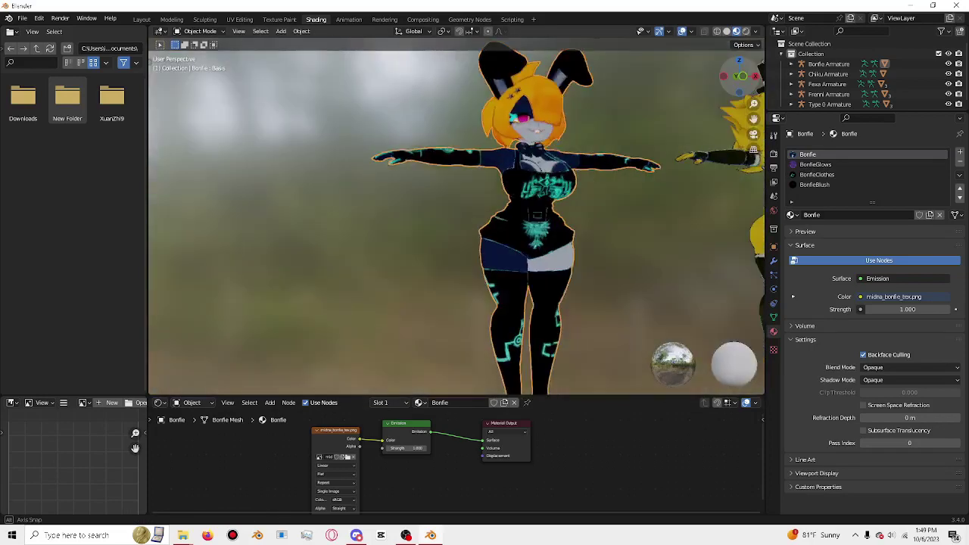
left_click_drag(738, 76, 748, 79)
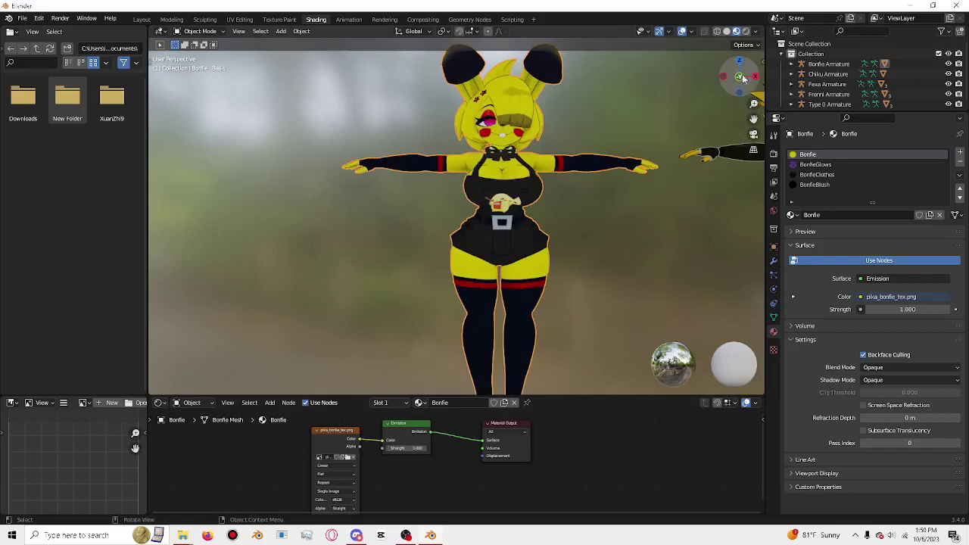
mouse_move(746, 81)
left_mouse_down()
mouse_move(727, 87)
mouse_move(734, 83)
left_mouse_up()
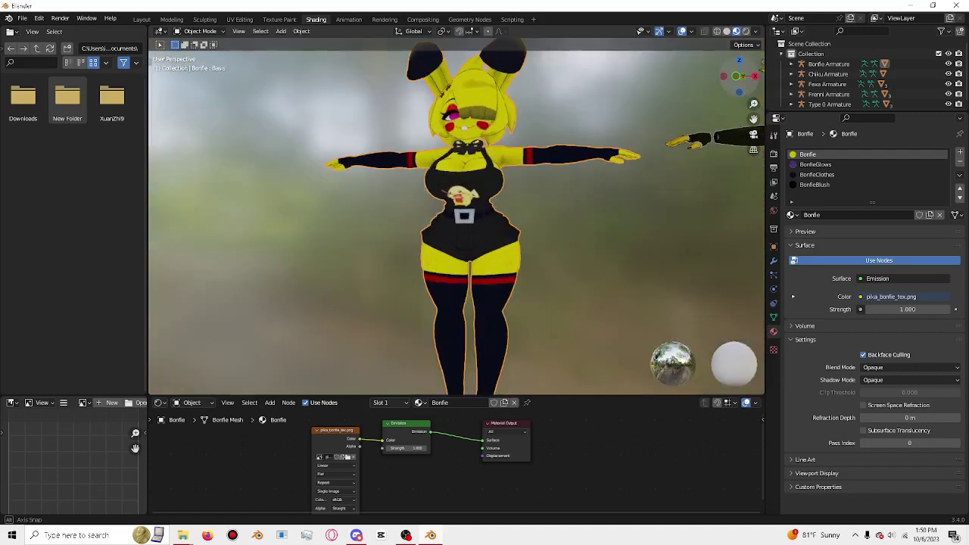
left_click_drag(735, 83, 738, 79)
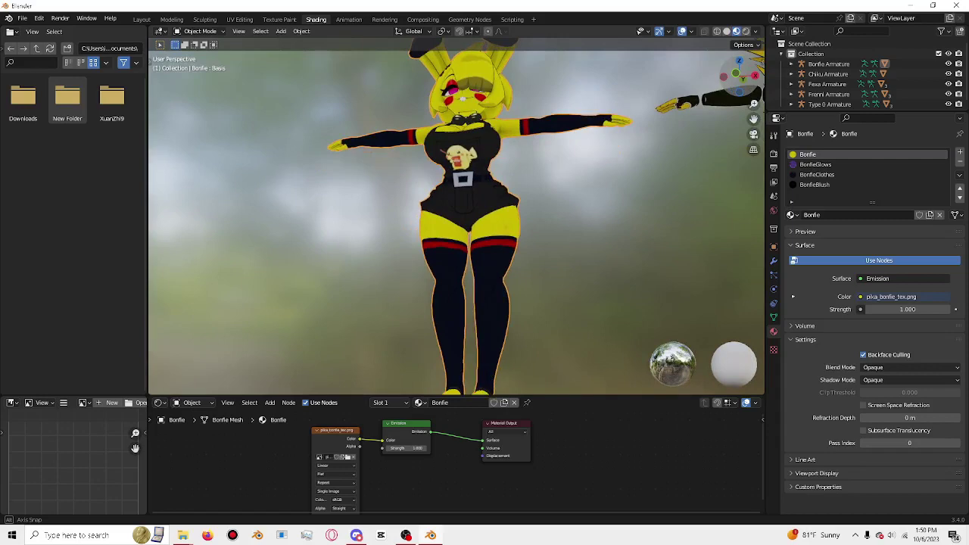
mouse_move(738, 79)
left_mouse_down()
mouse_move(731, 85)
mouse_move(739, 77)
left_mouse_up()
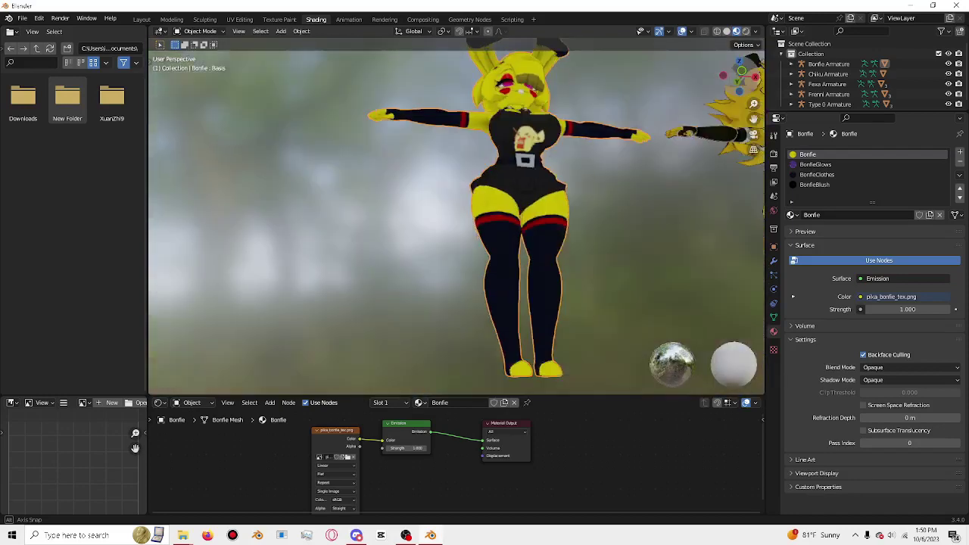
middle_click_drag(560, 159, 594, 153)
scroll(594, 153, "up", 5)
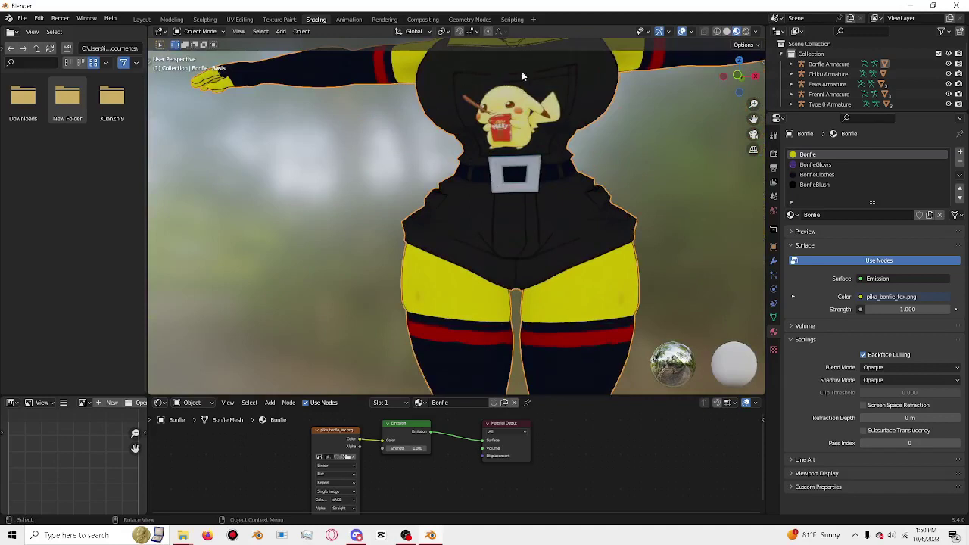
scroll(643, 121, "down", 5)
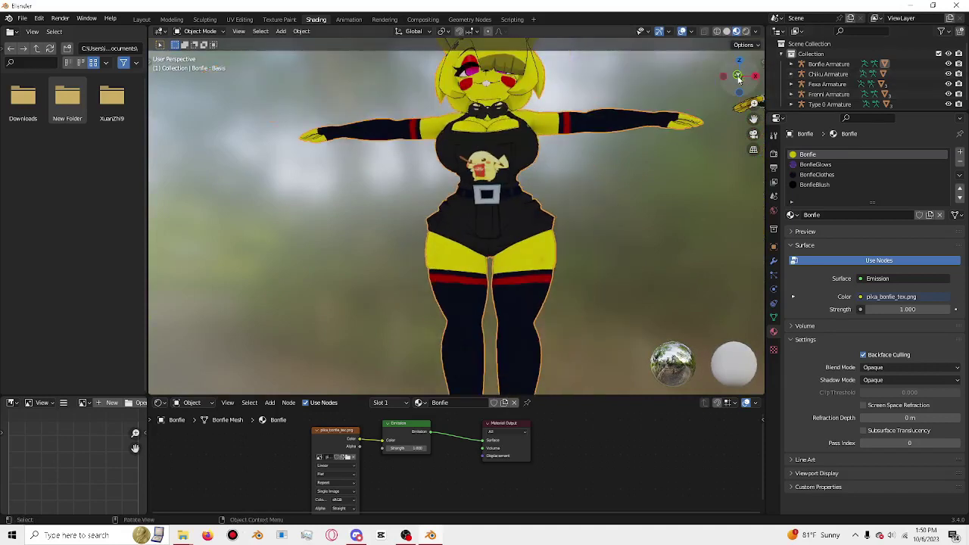
Step: Load Springtrap body (Bonfie).png onto Bonfie, then orbit and zoom to inspect it
mouse_move(739, 79)
left_mouse_down()
mouse_move(746, 83)
mouse_move(721, 114)
left_mouse_up()
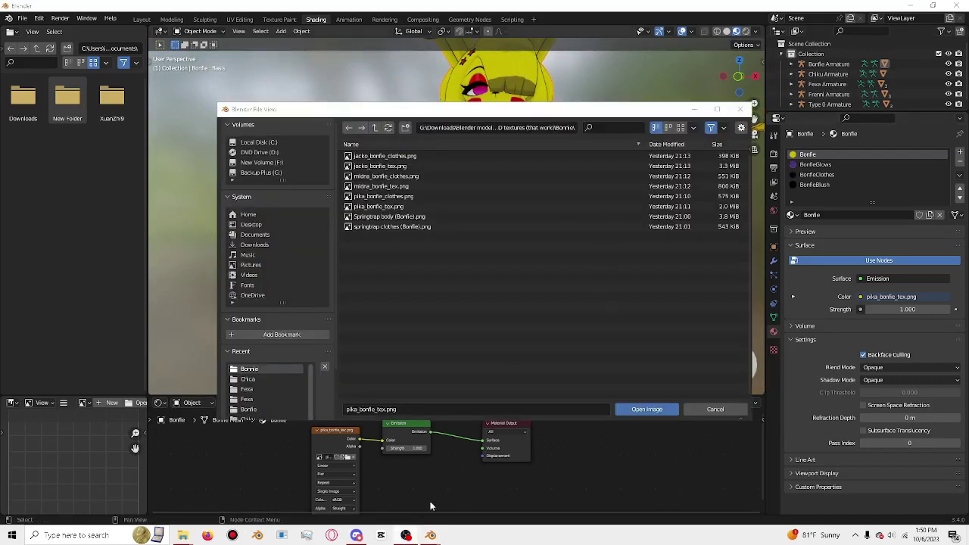
double_click(442, 217)
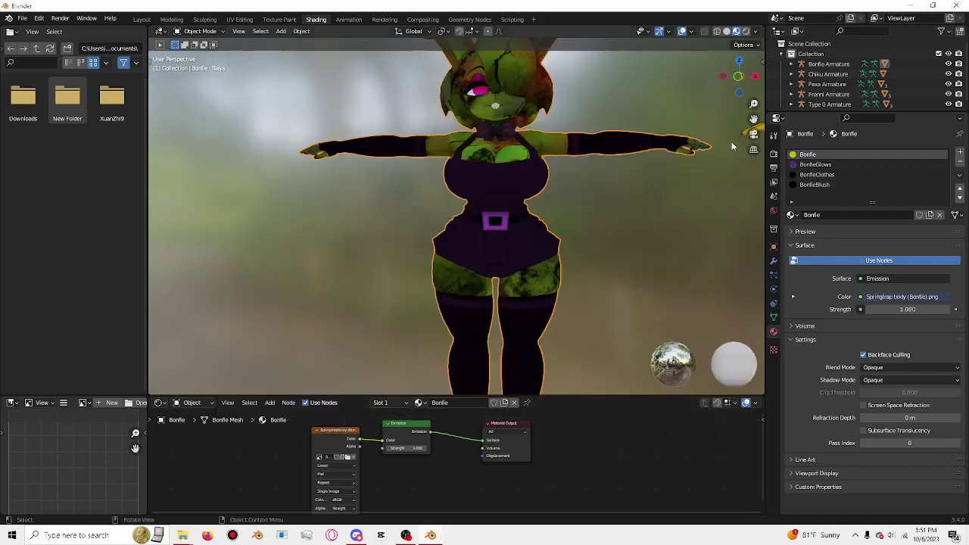
left_click_drag(752, 88, 752, 151)
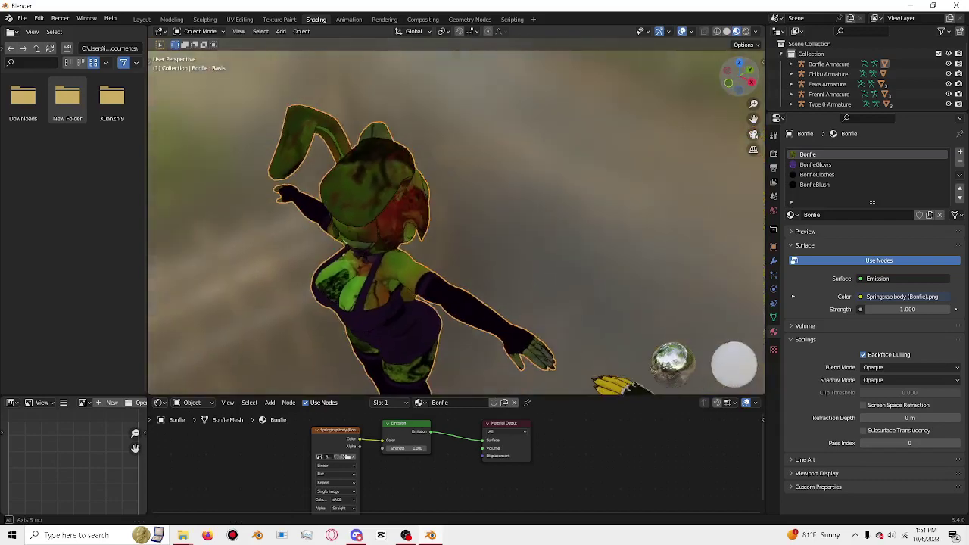
mouse_move(738, 75)
left_mouse_down()
mouse_move(745, 79)
mouse_move(727, 78)
mouse_move(748, 162)
mouse_move(719, 76)
mouse_move(754, 148)
mouse_move(738, 165)
left_mouse_up()
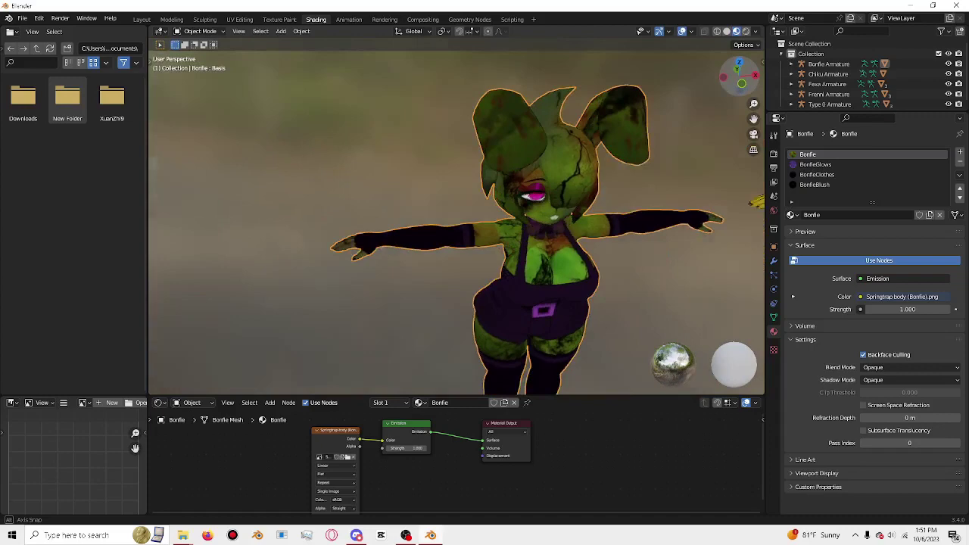
left_click_drag(738, 165, 413, 266)
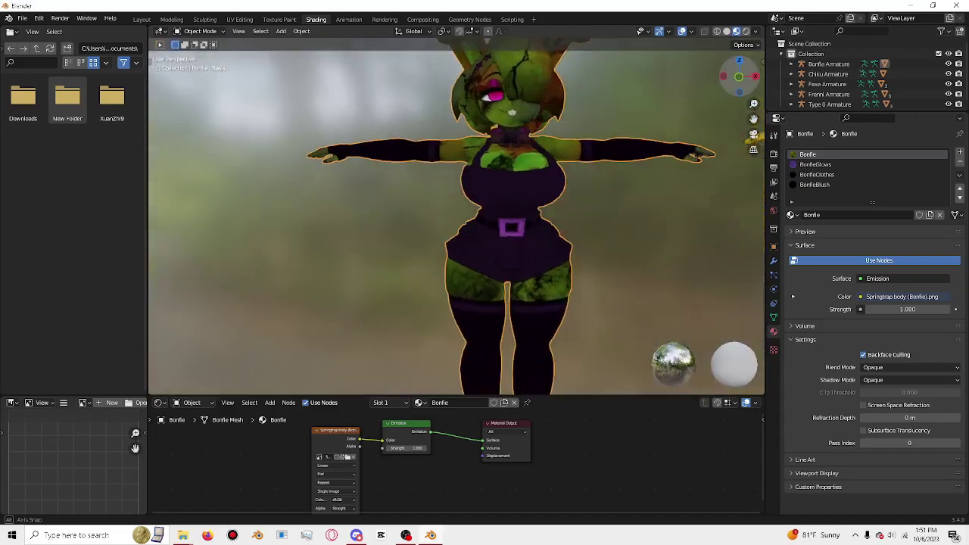
scroll(591, 227, "down", 2)
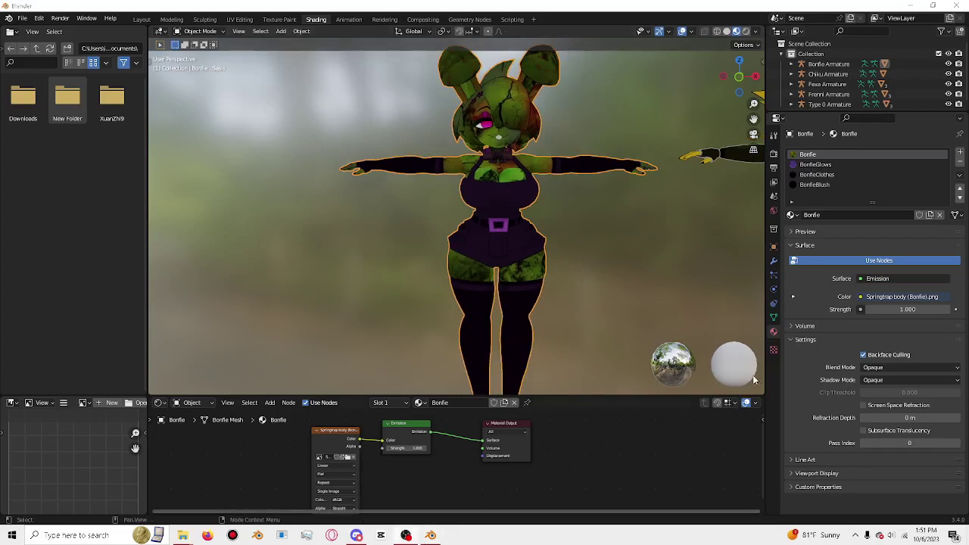
Step: Swap Bonfie's body to the purple glamrock texture and orbit to view her from behind
key("ctrl+z")
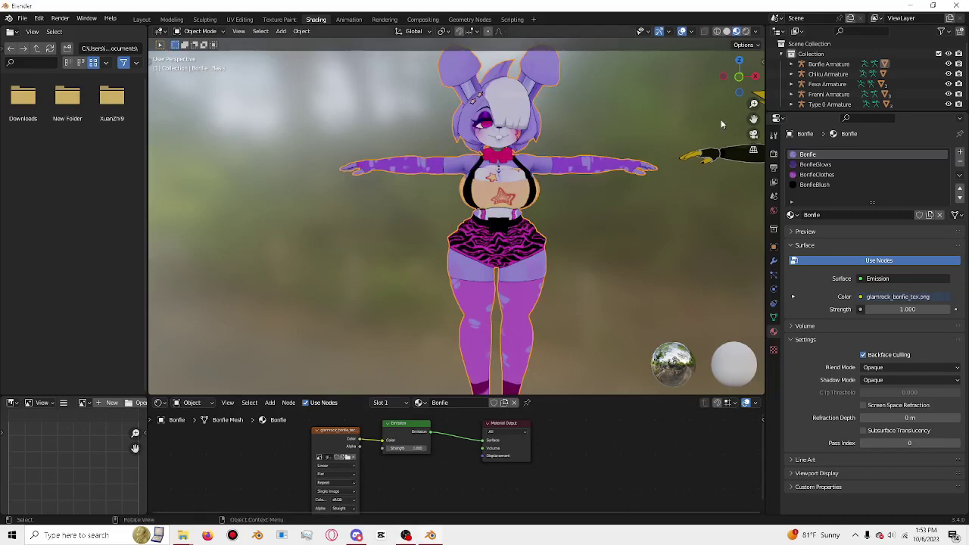
mouse_move(745, 86)
left_mouse_down()
mouse_move(651, 91)
mouse_move(753, 106)
left_mouse_up()
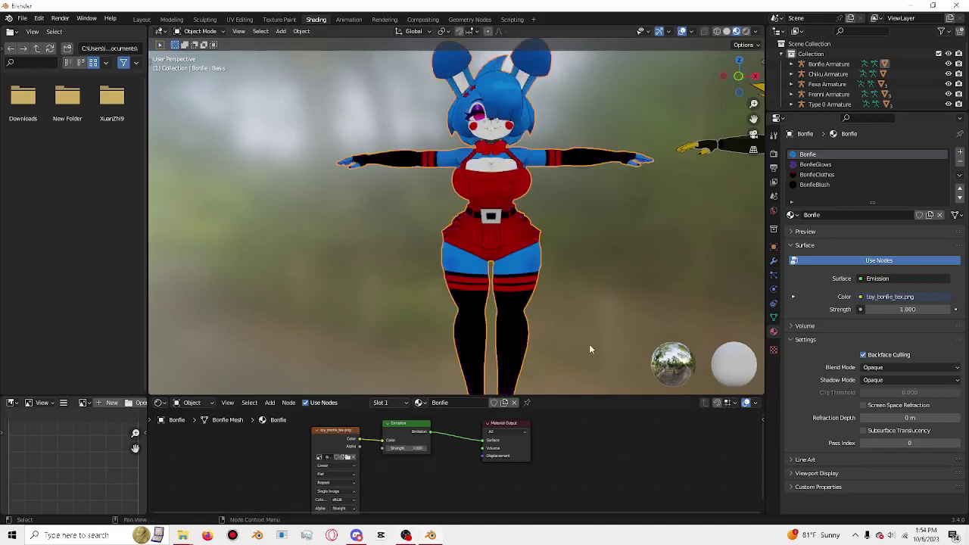
Step: Orbit to an angled view of the lineup and zoom out and back in
left_click_drag(725, 89, 563, 231)
scroll(563, 231, "down", 1)
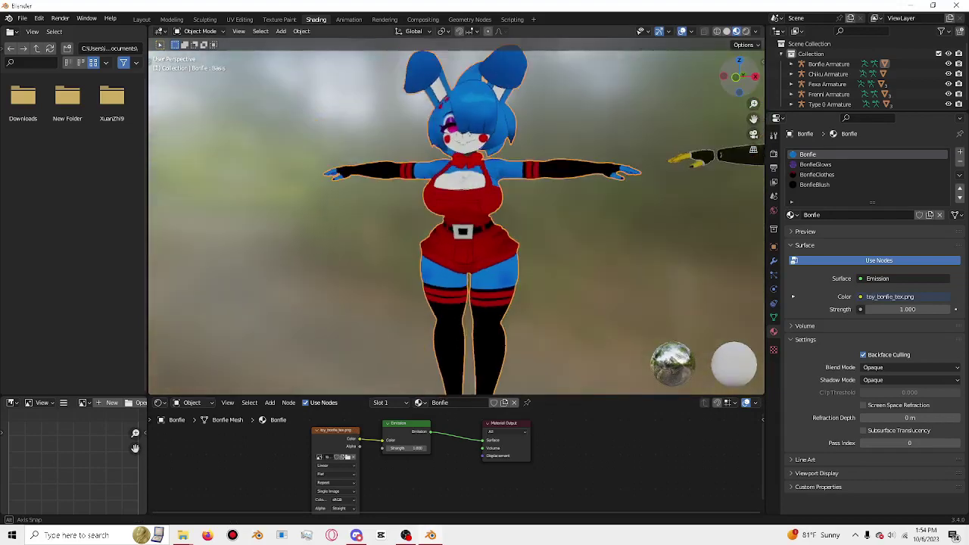
scroll(564, 231, "down", 3)
scroll(563, 231, "down", 3)
scroll(563, 231, "down", 2)
scroll(563, 231, "up", 2)
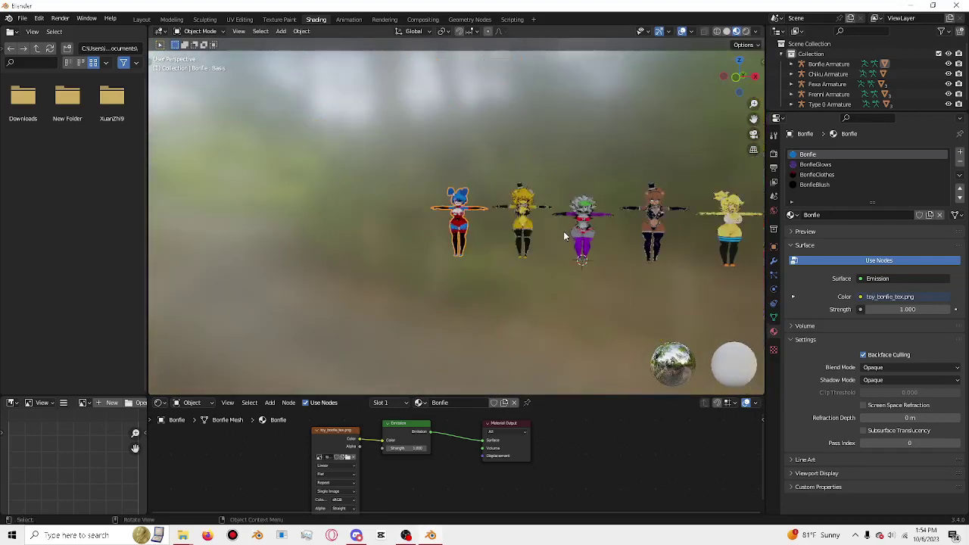
scroll(563, 231, "up", 1)
scroll(692, 171, "up", 3)
scroll(692, 172, "up", 3)
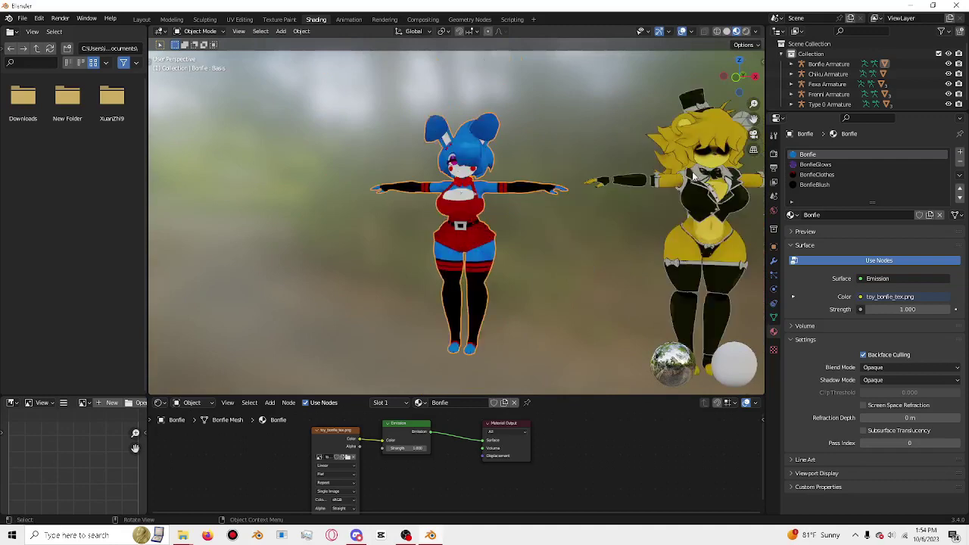
scroll(692, 173, "up", 1)
Step: Pan the view to centre Bonfie and Chica among the neighbouring characters
left_click_drag(754, 119, 666, 88)
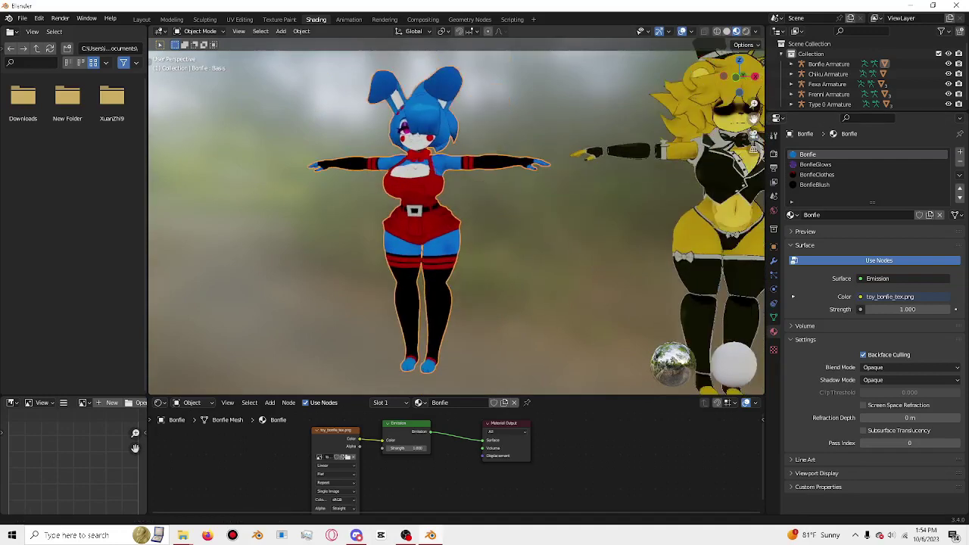
left_click_drag(753, 119, 735, 114)
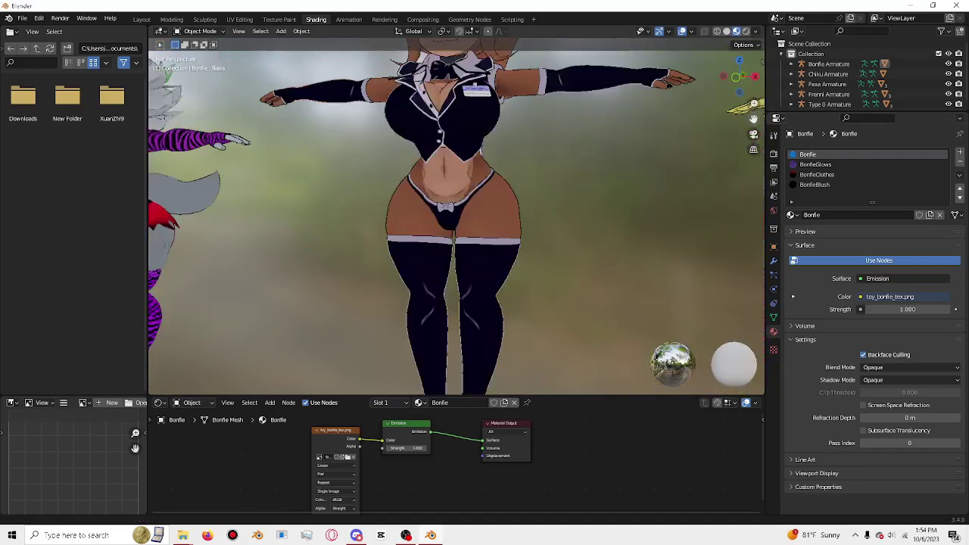
scroll(454, 216, "up", 4)
middle_click_drag(455, 216, 642, 193)
scroll(636, 195, "down", 4)
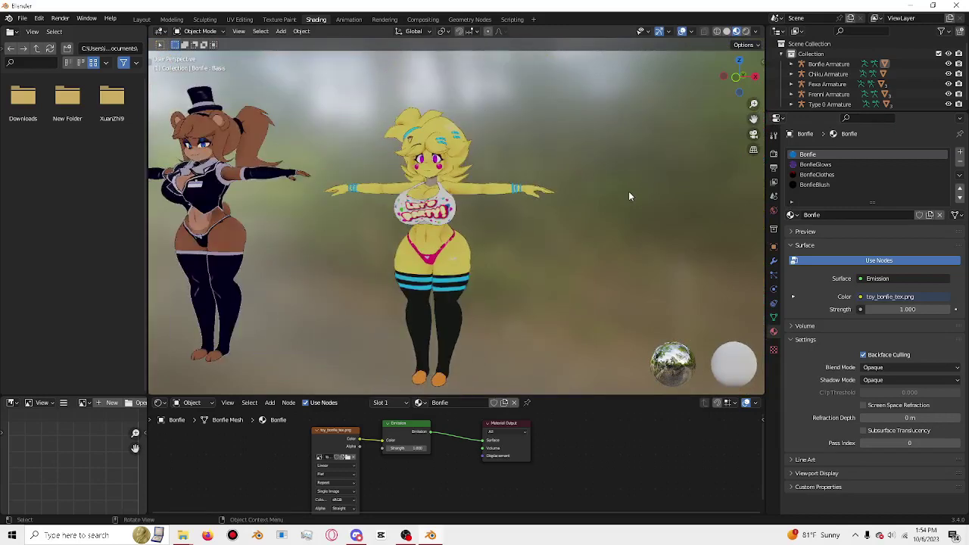
scroll(629, 190, "up", 2)
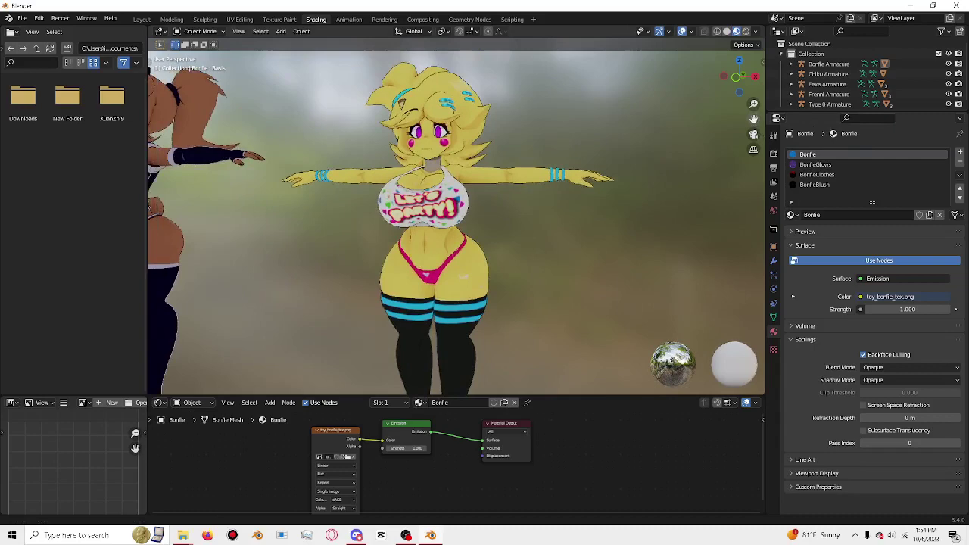
Step: Move to Toy Bonnie and Golden Freddy, orbiting to rear and side views
mouse_move(628, 190)
middle_mouse_down("shift")
mouse_move(485, 201)
mouse_move(510, 194)
middle_mouse_up("shift")
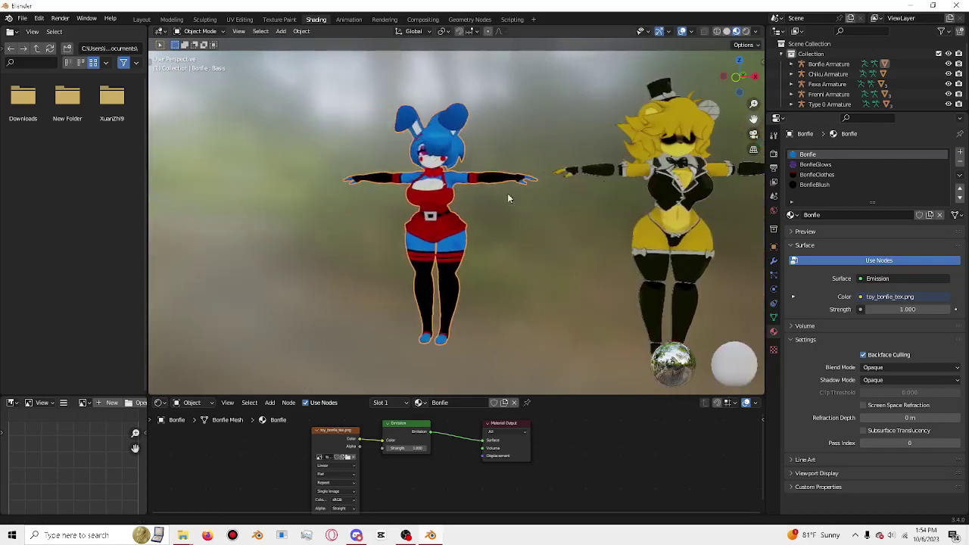
scroll(511, 194, "up", 1)
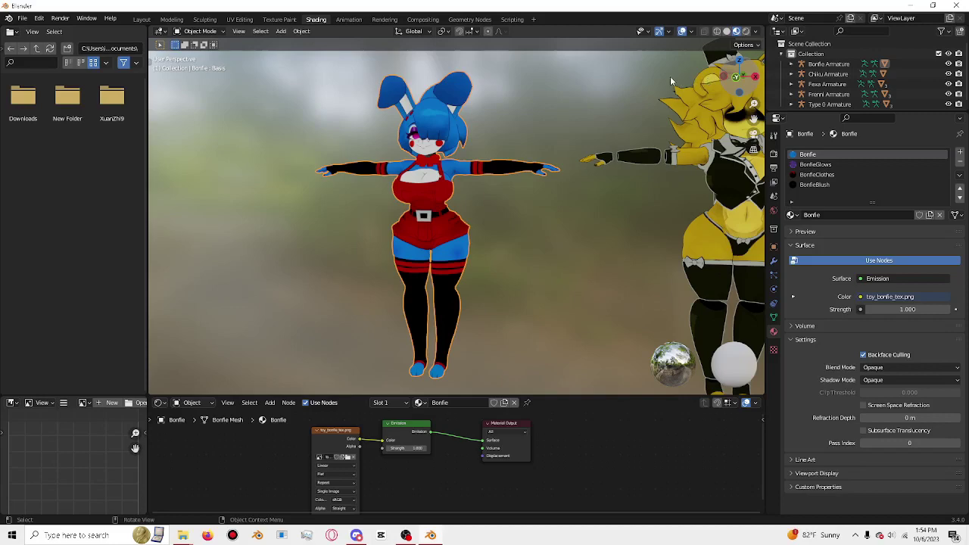
left_click_drag(746, 79, 575, 84)
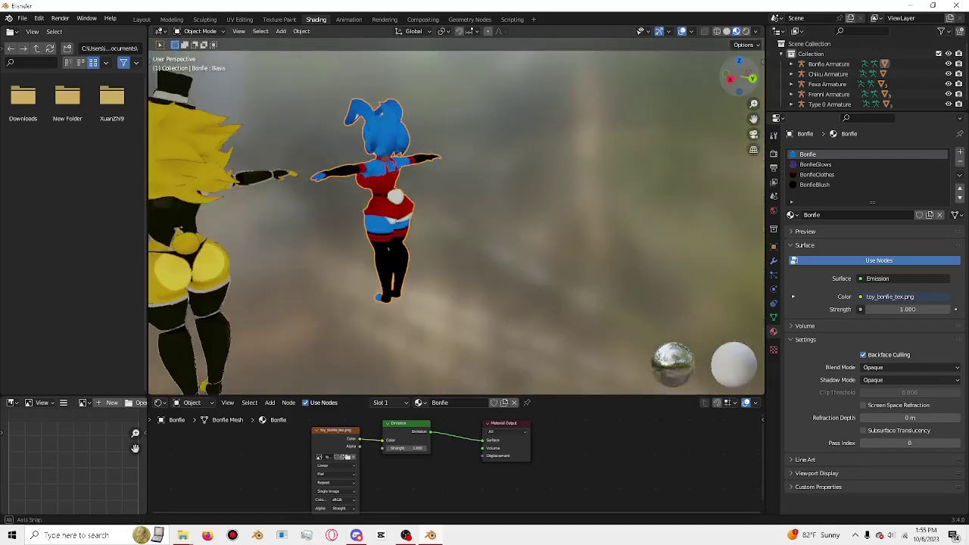
left_click_drag(739, 79, 662, 172)
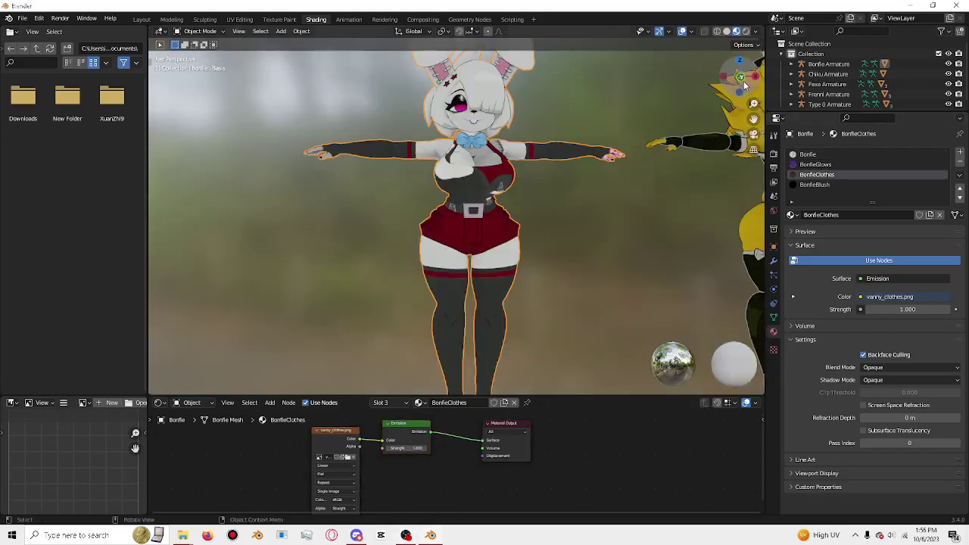
Step: Orbit and zoom around Bonfie to inspect her red, white and black varny_clothes.png outfit
mouse_move(740, 94)
left_mouse_down()
mouse_move(745, 151)
mouse_move(741, 99)
left_mouse_up()
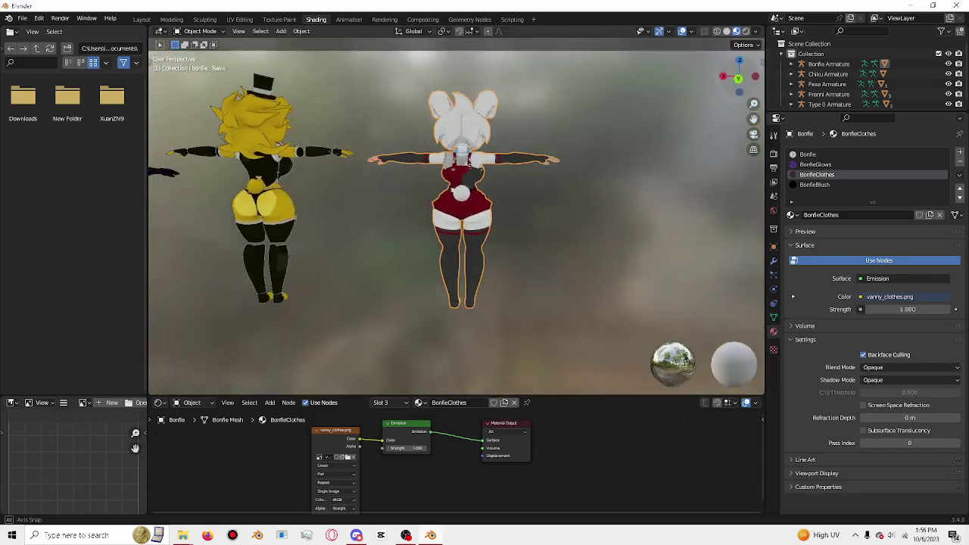
scroll(671, 121, "up", 1)
scroll(671, 121, "up", 2)
scroll(672, 121, "up", 2)
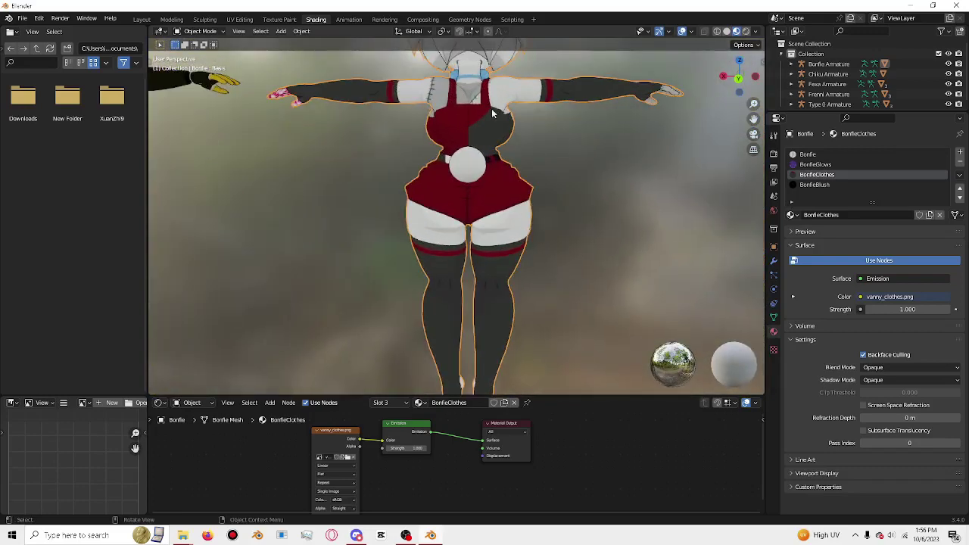
left_click_drag(735, 79, 667, 164)
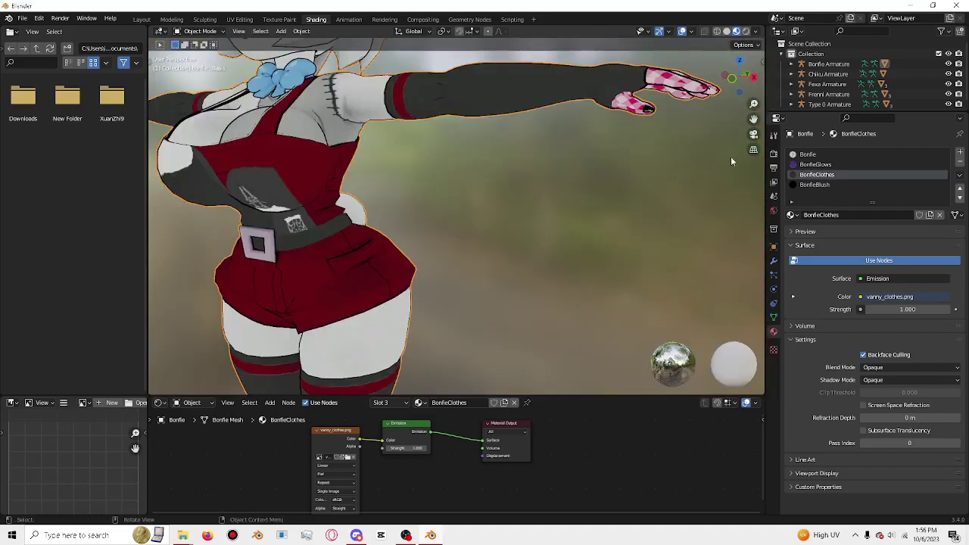
mouse_move(732, 79)
left_mouse_down()
mouse_move(712, 80)
mouse_move(642, 157)
left_mouse_up()
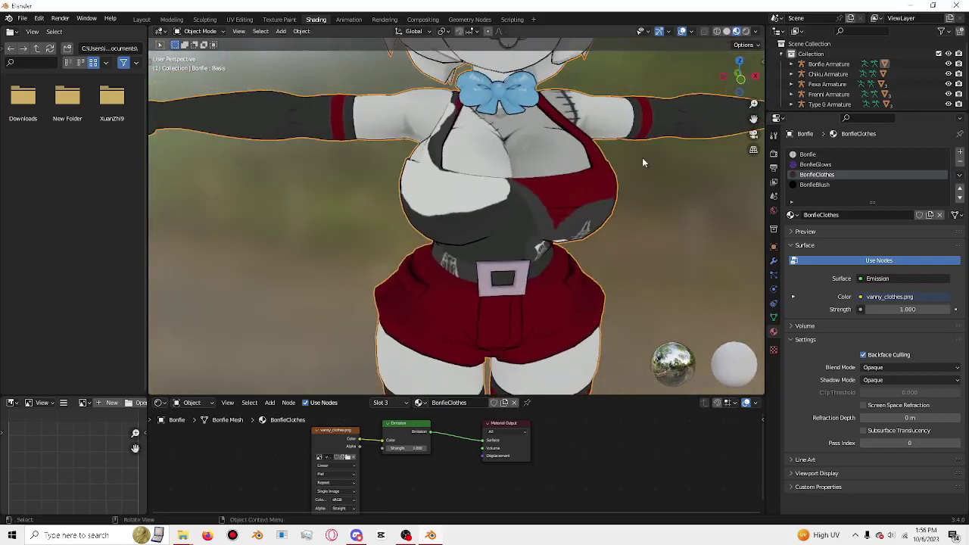
scroll(643, 157, "down", 3)
scroll(641, 159, "down", 2)
scroll(641, 159, "up", 2)
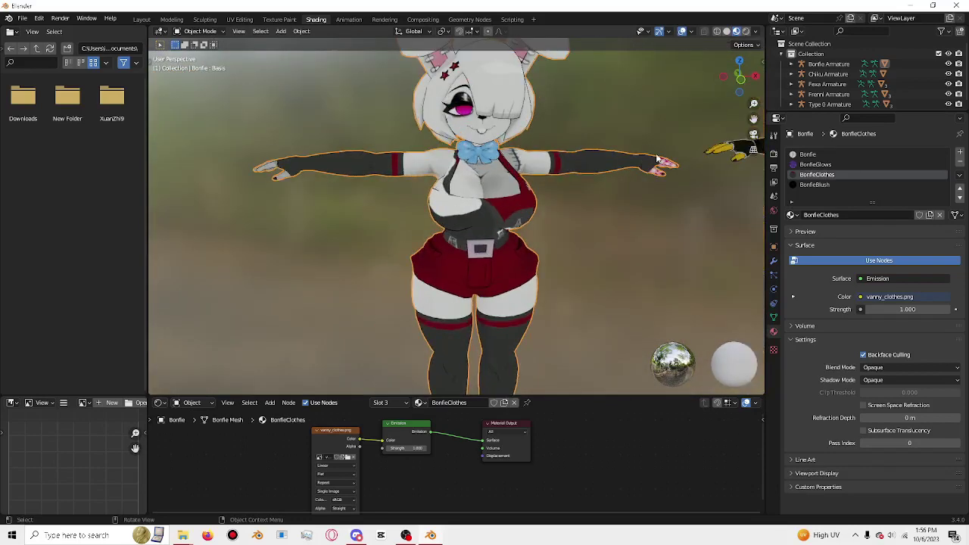
scroll(712, 95, "down", 5)
scroll(714, 96, "up", 3)
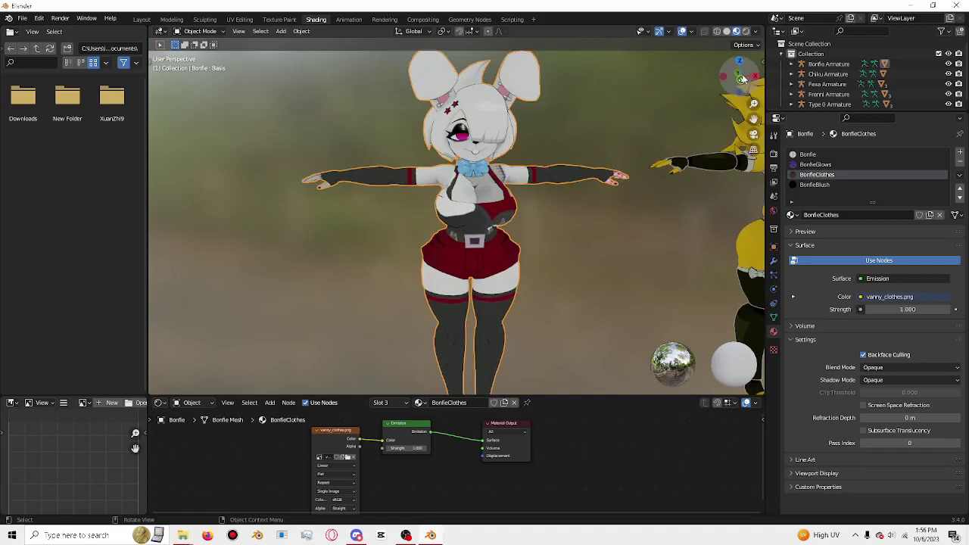
mouse_move(745, 79)
left_mouse_down()
mouse_move(755, 114)
mouse_move(482, 384)
left_mouse_up()
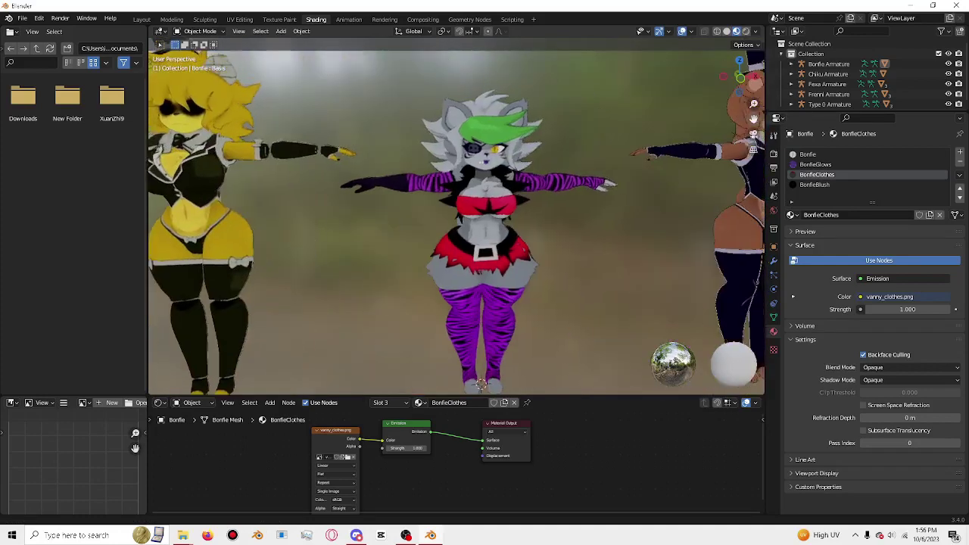
left_click_drag(482, 384, 804, 105)
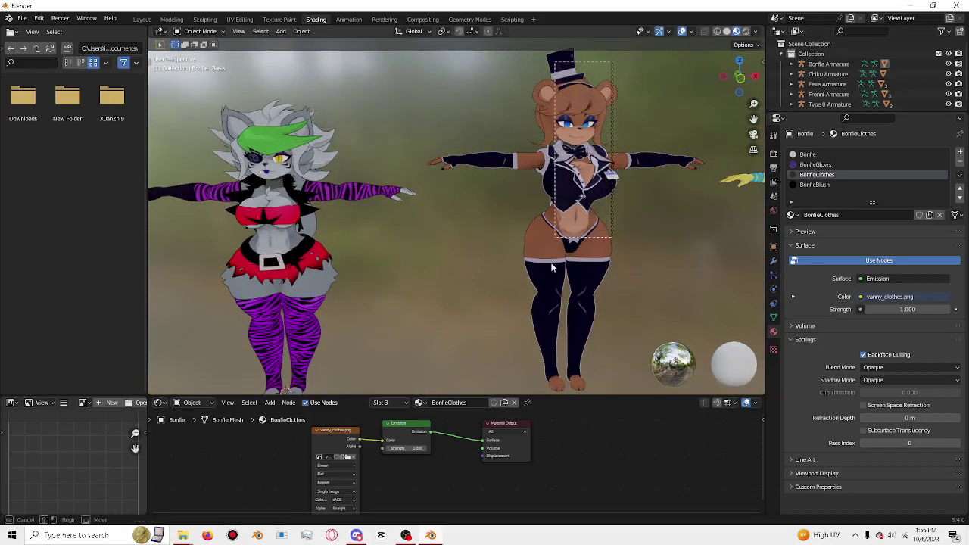
left_click_drag(530, 55, 617, 292)
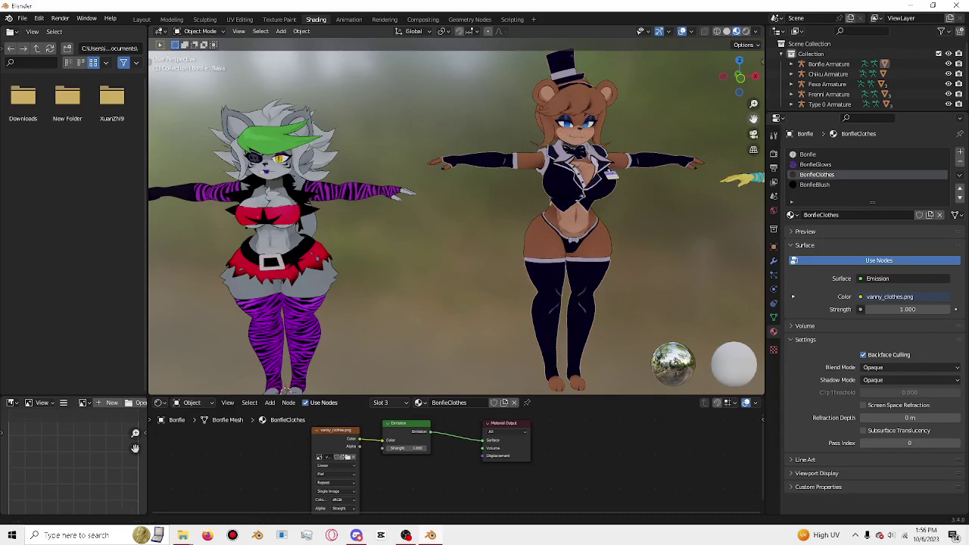
left_click_drag(754, 119, 746, 115)
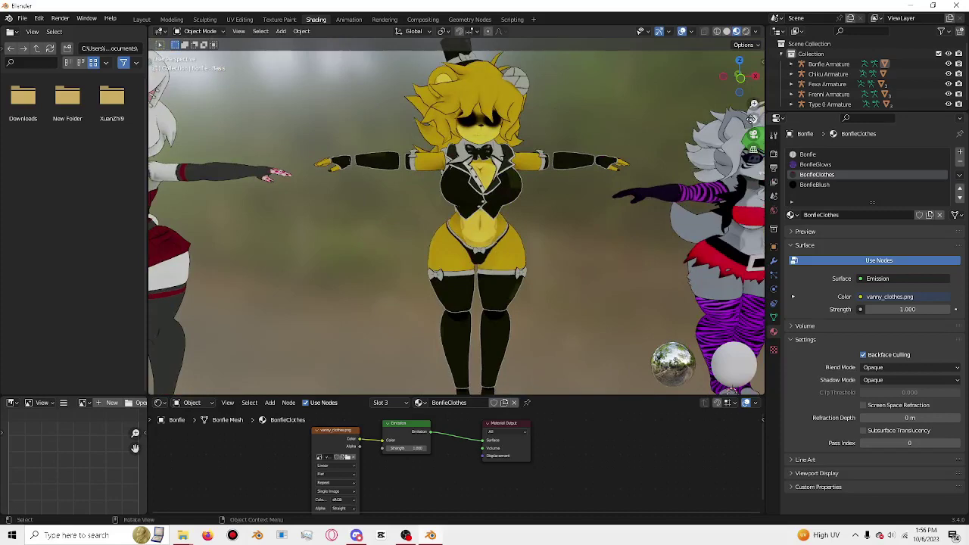
left_click_drag(753, 118, 745, 117)
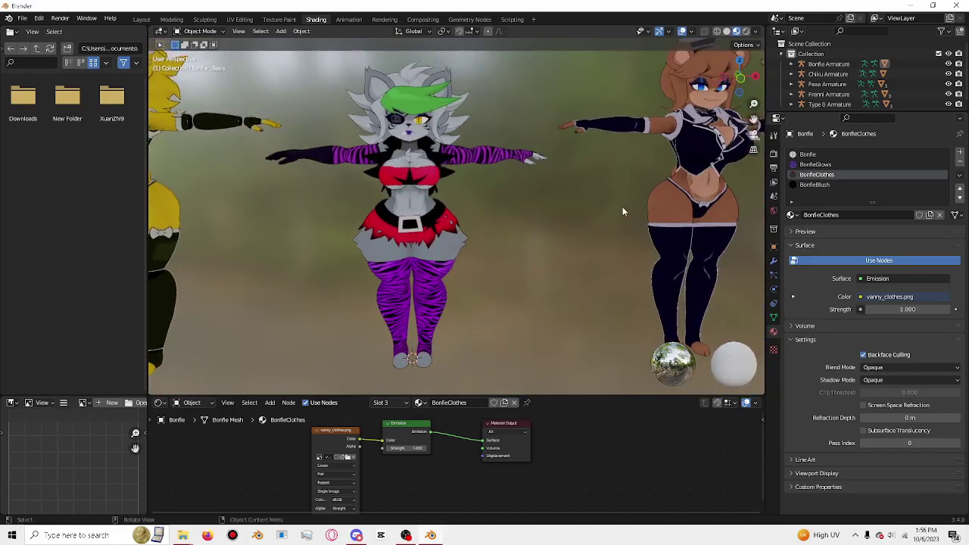
scroll(623, 208, "down", 2)
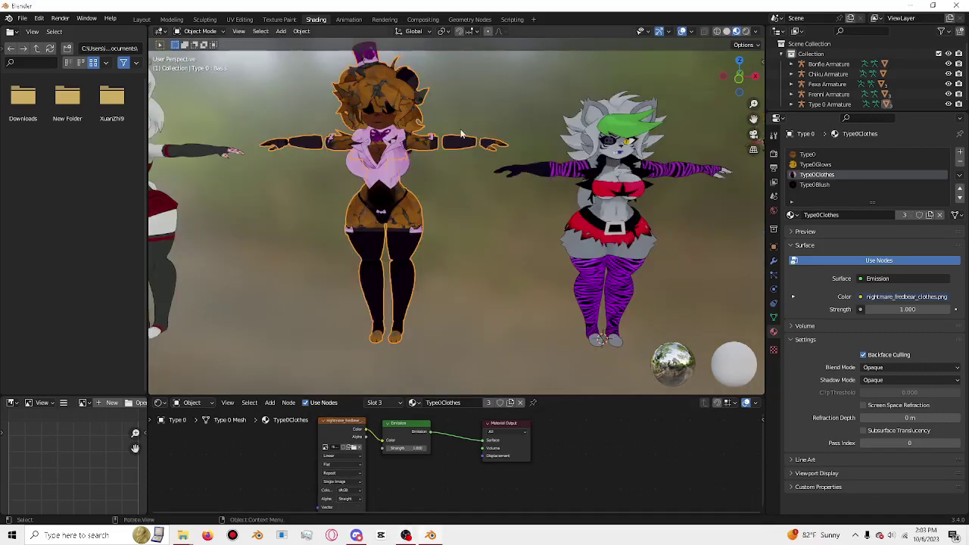
Step: Centre Type 0 in view and bring up its body material using nightmare_tex.png
scroll(461, 130, "up", 3)
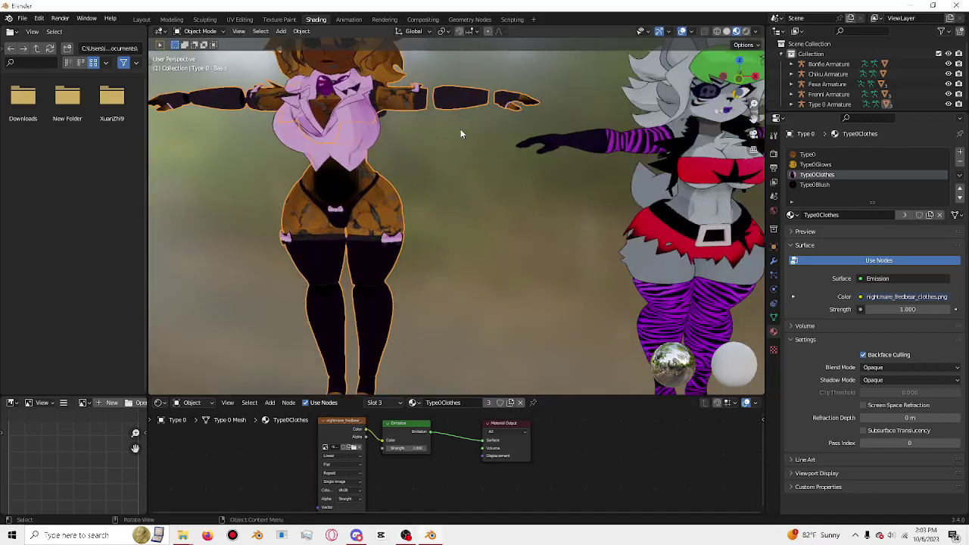
scroll(485, 125, "down", 3)
scroll(496, 124, "up", 3)
middle_click_drag(242, 165, 321, 191, "shift")
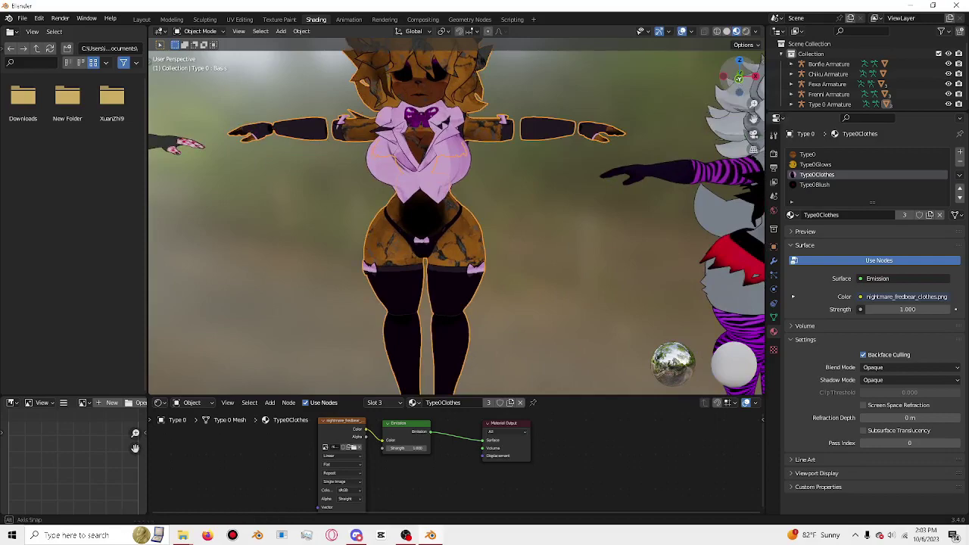
mouse_move(739, 82)
left_mouse_down()
mouse_move(738, 151)
mouse_move(740, 79)
left_mouse_up()
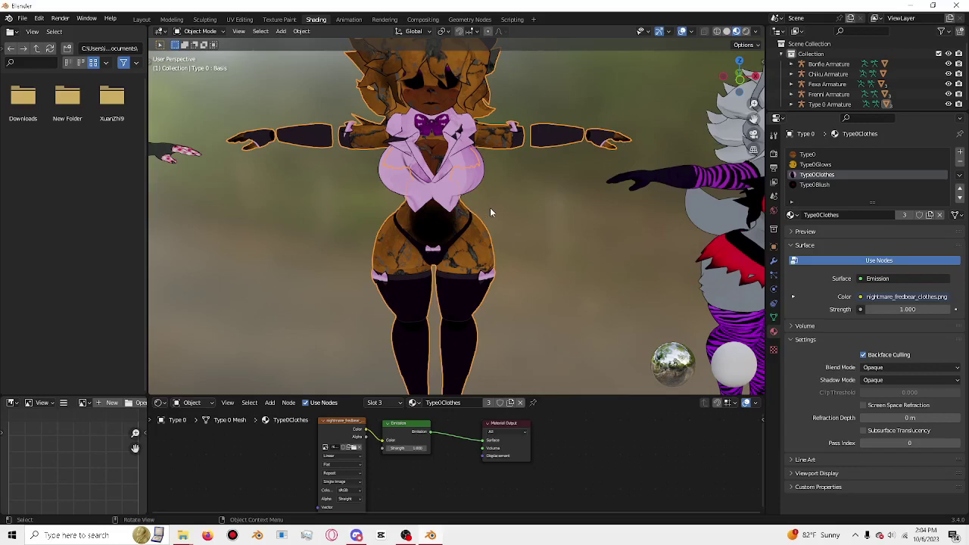
left_click_drag(754, 90, 753, 97)
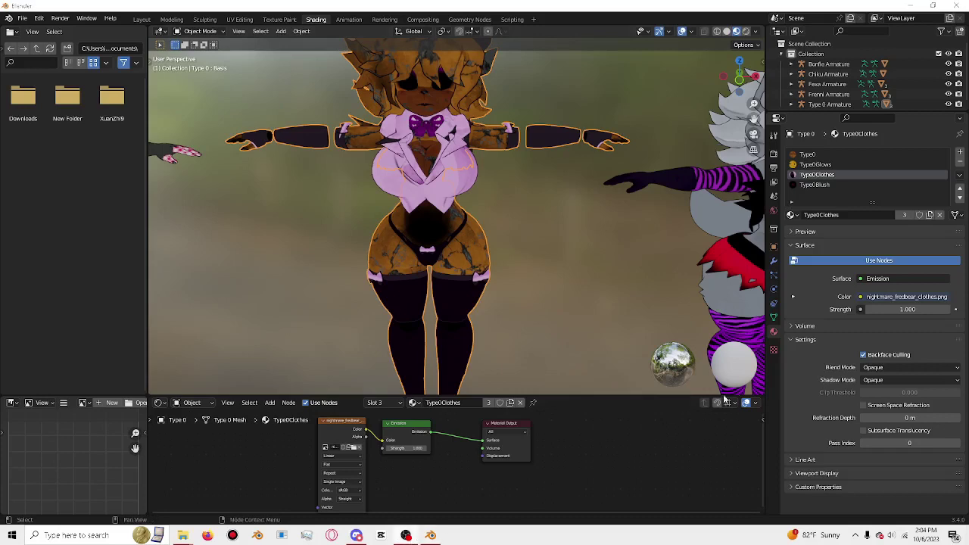
key("ctrl+z")
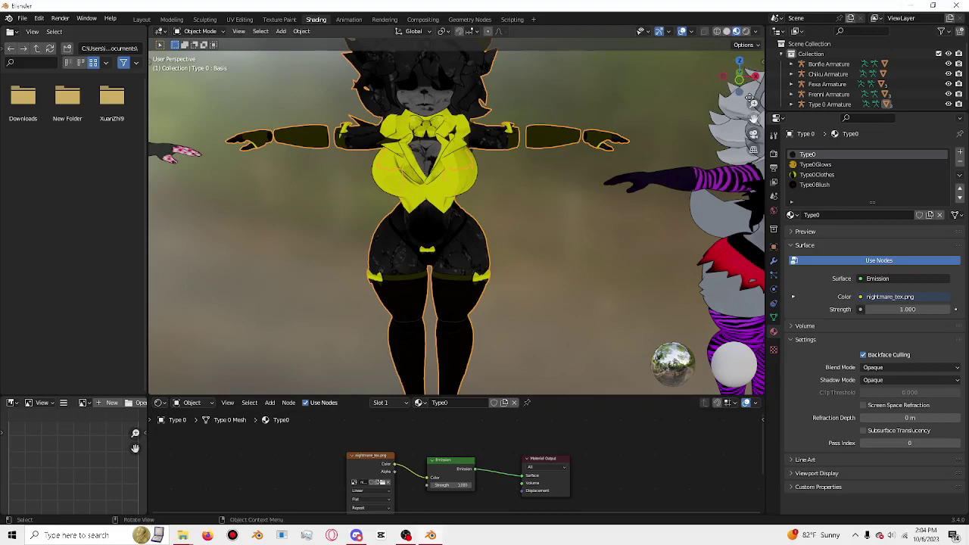
left_click_drag(733, 80, 682, 152)
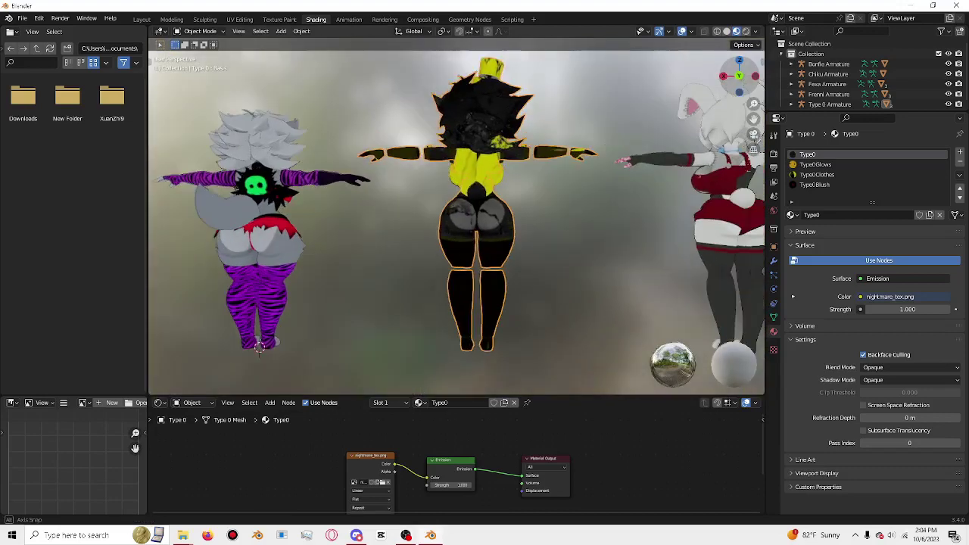
mouse_move(733, 81)
left_mouse_down()
mouse_move(186, 376)
mouse_move(470, 363)
left_mouse_up()
left_click_drag(736, 78, 741, 89)
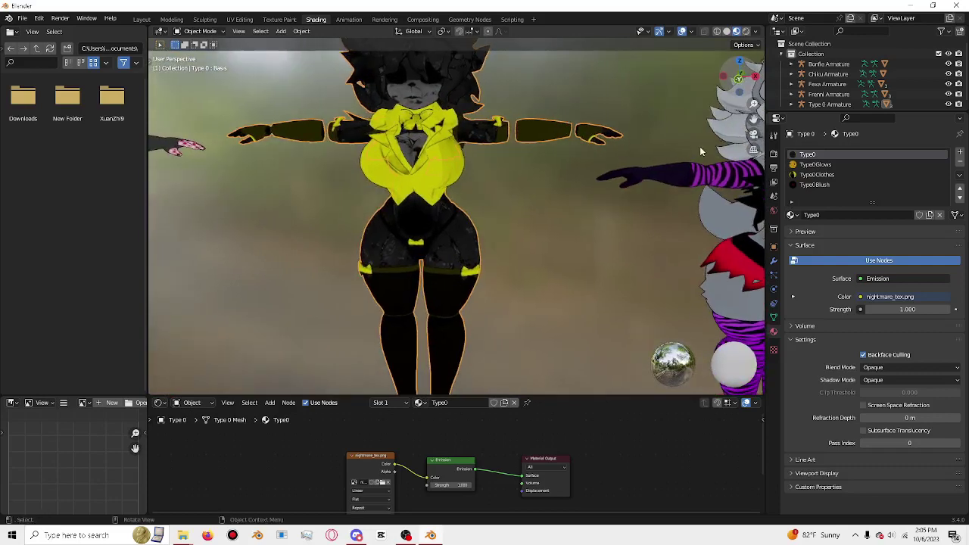
scroll(733, 127, "down", 3)
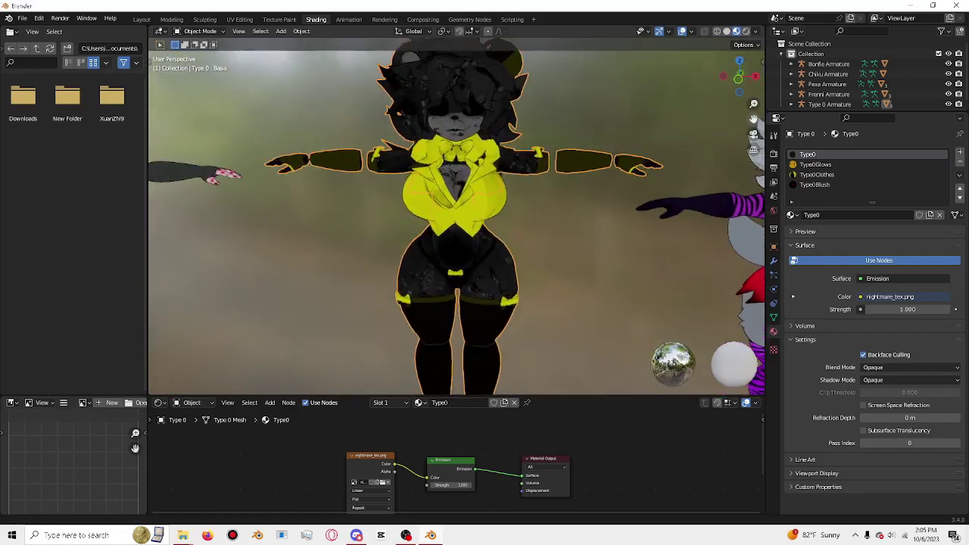
scroll(637, 164, "down", 2)
scroll(648, 168, "up", 2)
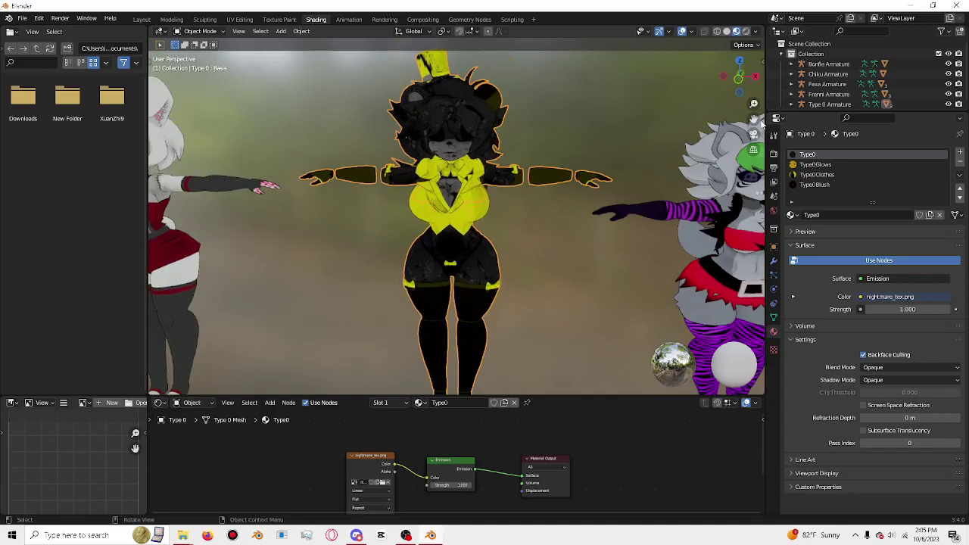
left_click_drag(755, 119, 694, 100)
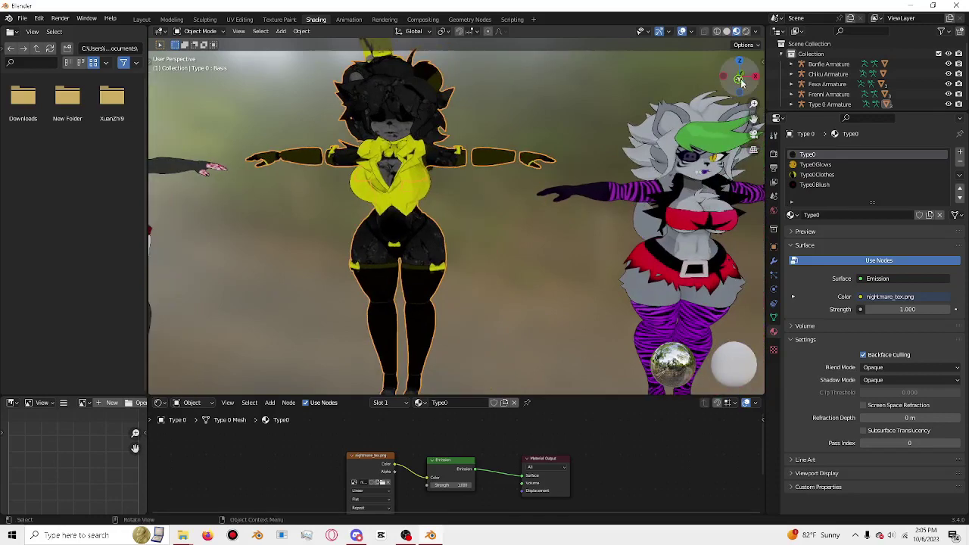
left_click_drag(738, 76, 735, 78)
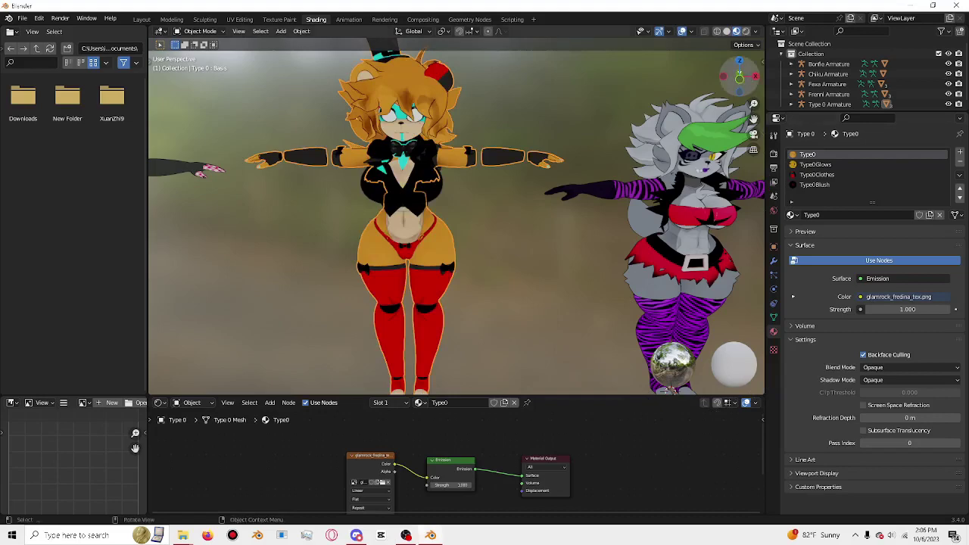
Step: Orbit to check Type 0's glamrock_fredina_tex.png skin, then deselect and reselect it
mouse_move(739, 76)
left_mouse_down()
mouse_move(750, 85)
mouse_move(740, 78)
left_mouse_up()
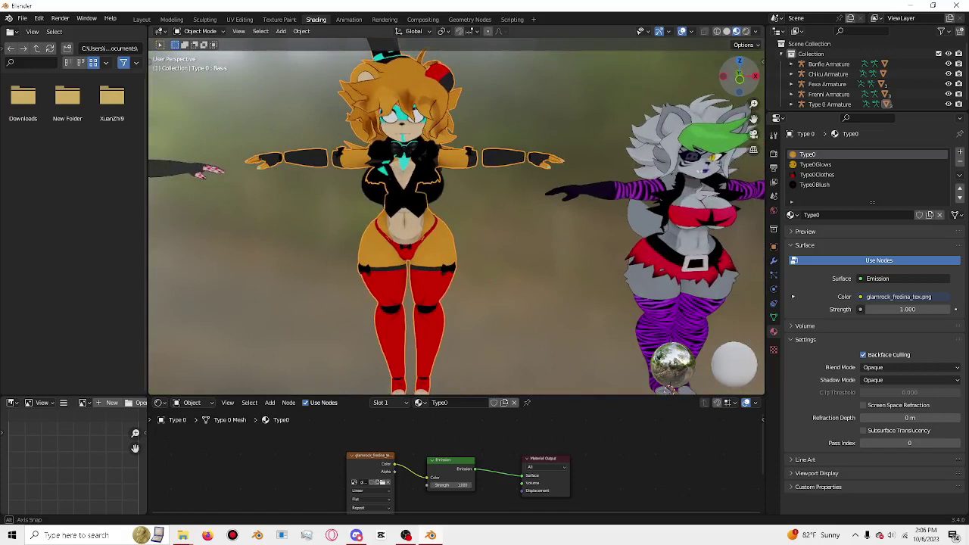
left_click(487, 203)
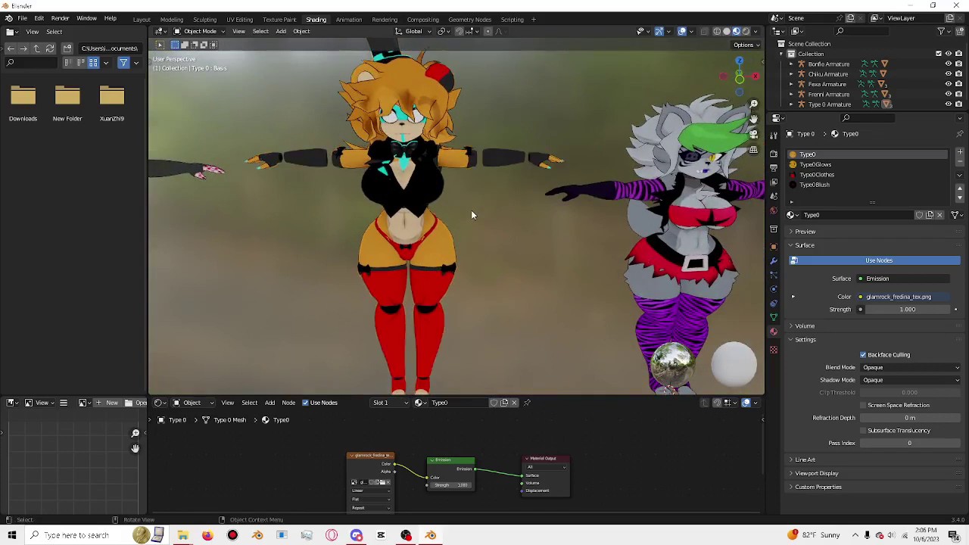
left_click(412, 154)
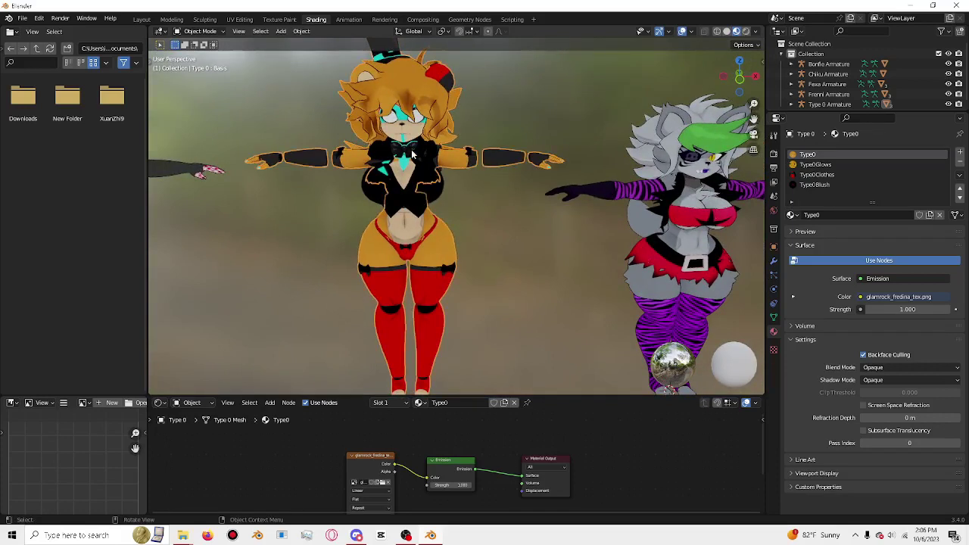
Step: In Type 0's Object Data shape keys, slide deform to 1 and back to 0
left_click(773, 316)
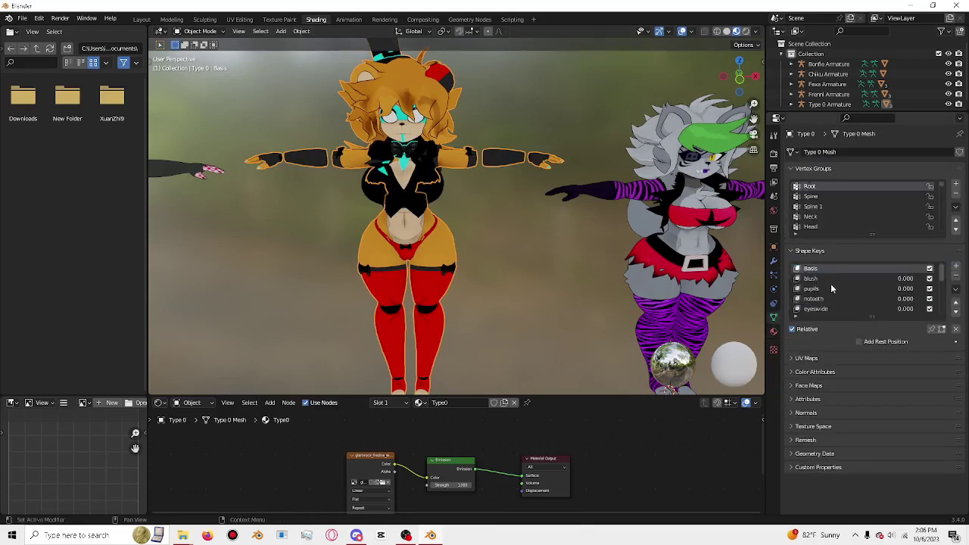
scroll(831, 289, "down", 5)
scroll(831, 289, "down", 3)
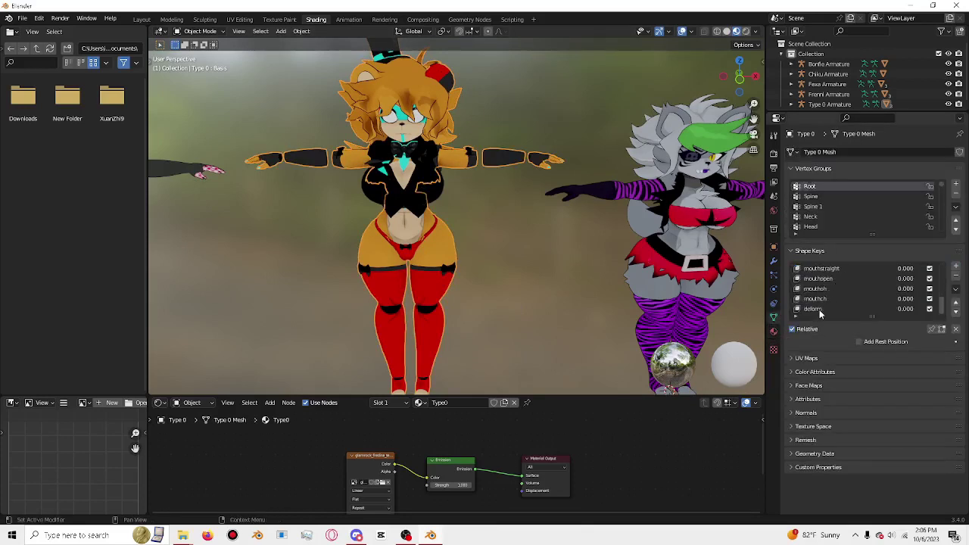
left_click(813, 308)
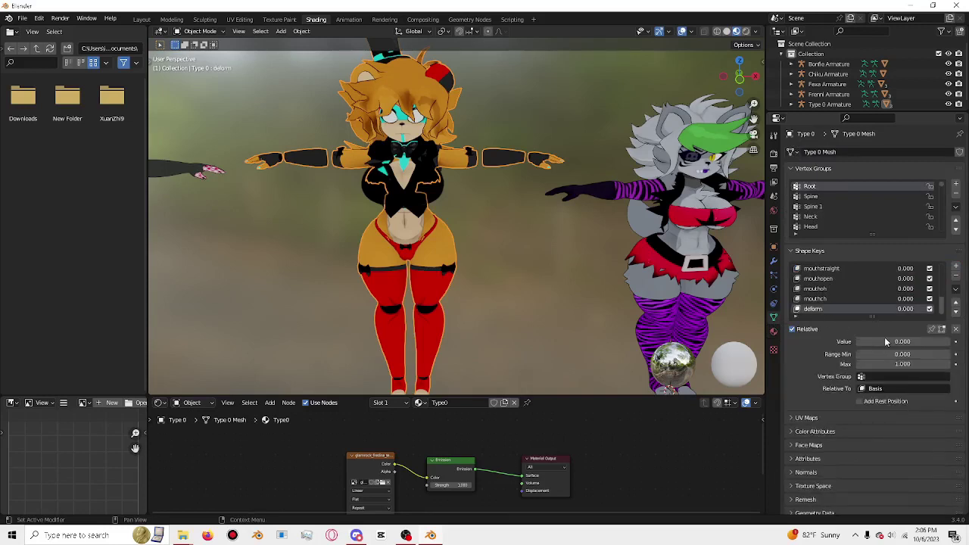
left_click_drag(859, 342, 951, 342)
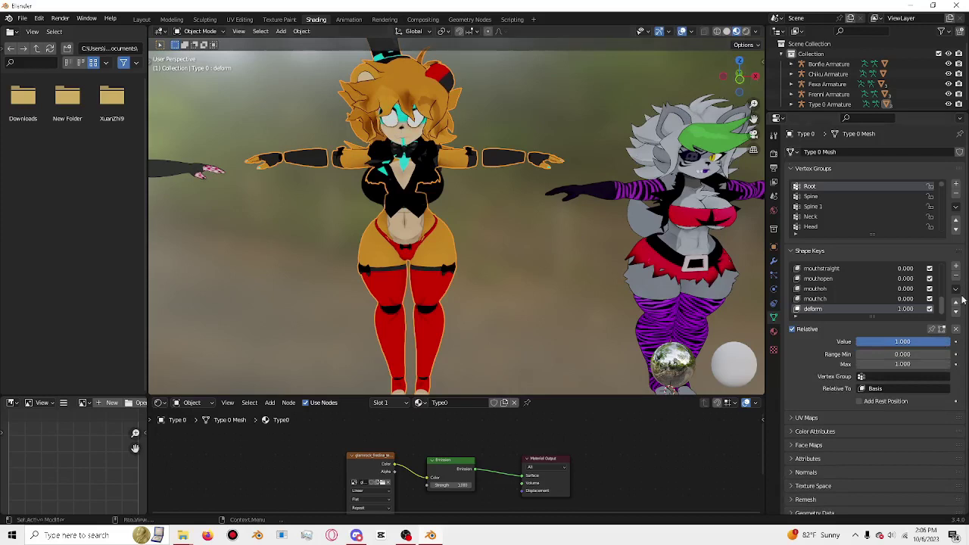
left_click_drag(946, 341, 857, 341)
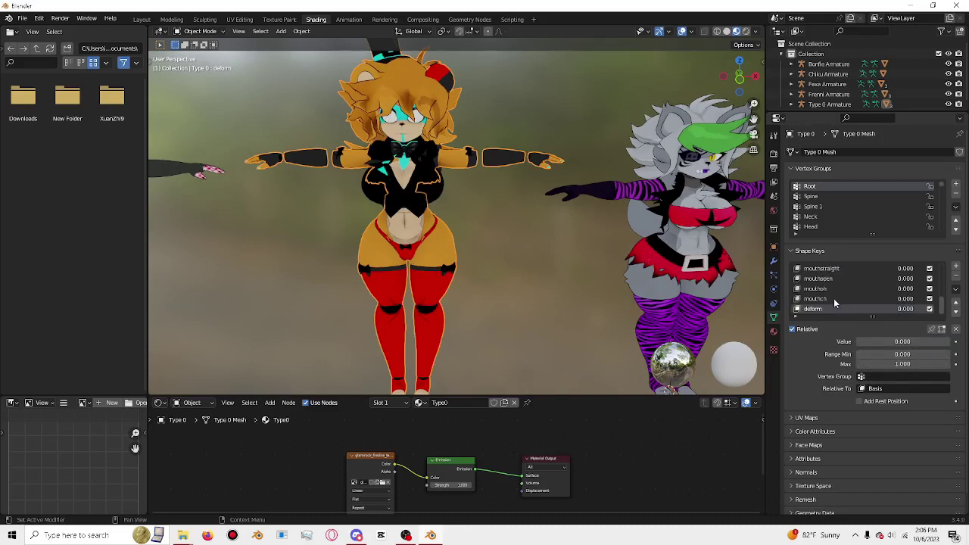
Step: Select the pupils shape key and drag its Value slider
scroll(830, 294, "up", 2)
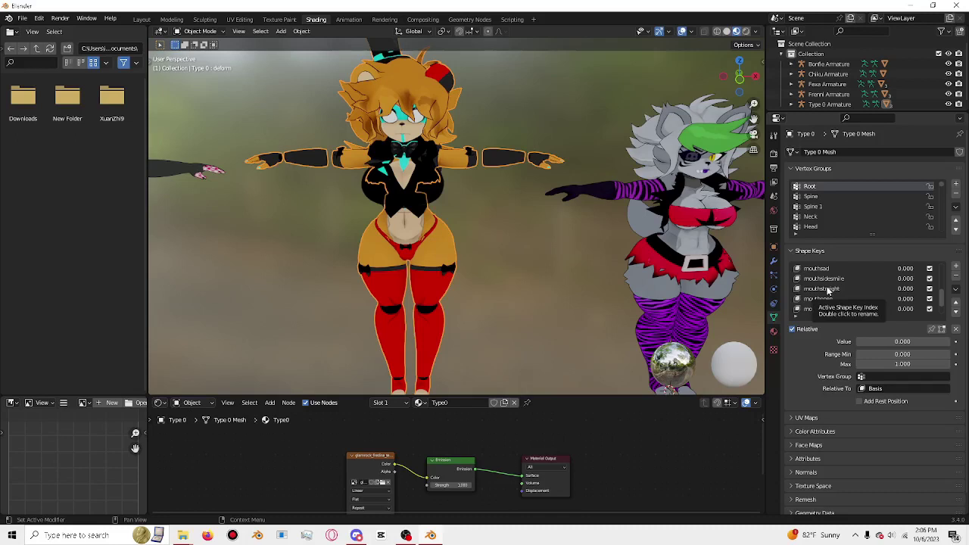
scroll(829, 291, "up", 2)
scroll(828, 291, "up", 1)
scroll(828, 291, "up", 2)
scroll(828, 290, "up", 1)
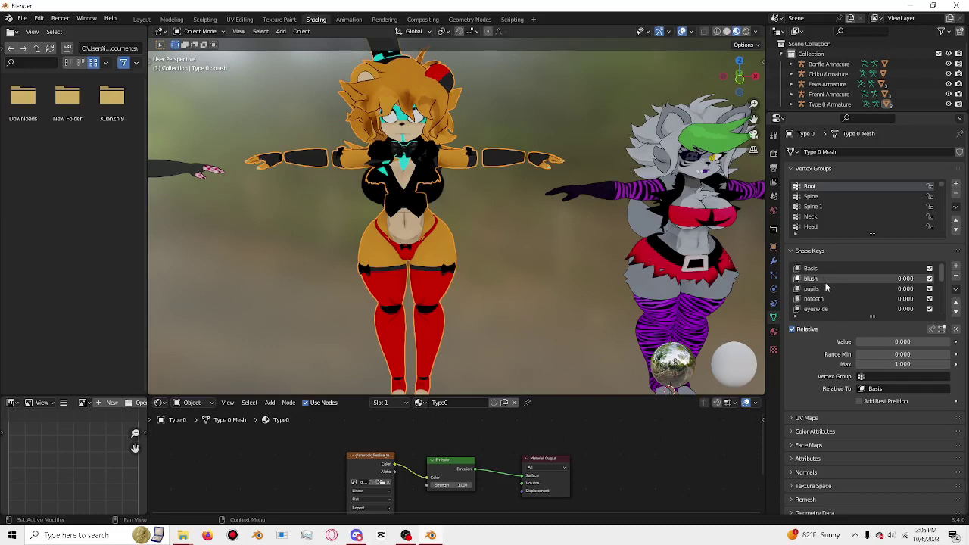
left_click(826, 289)
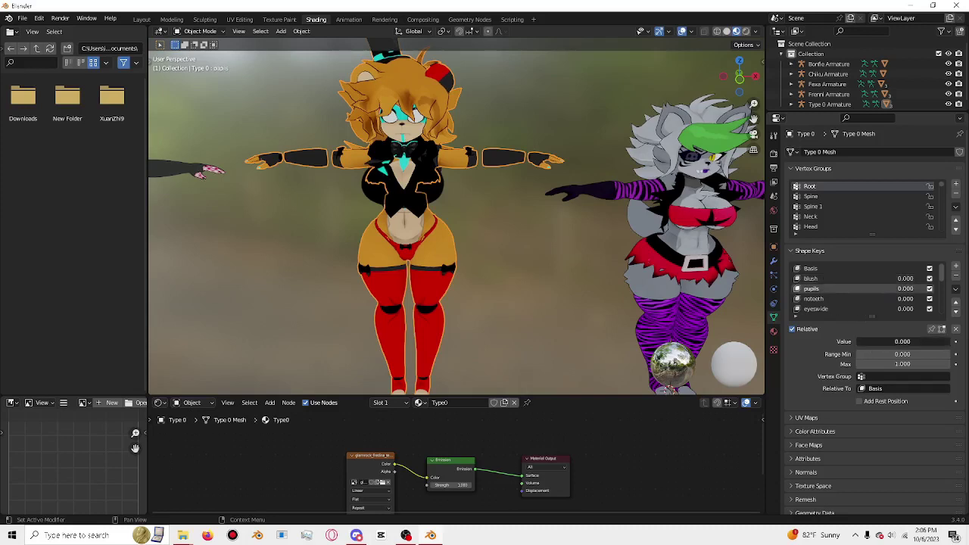
mouse_move(871, 341)
left_mouse_down()
mouse_move(947, 342)
mouse_move(856, 341)
left_mouse_up()
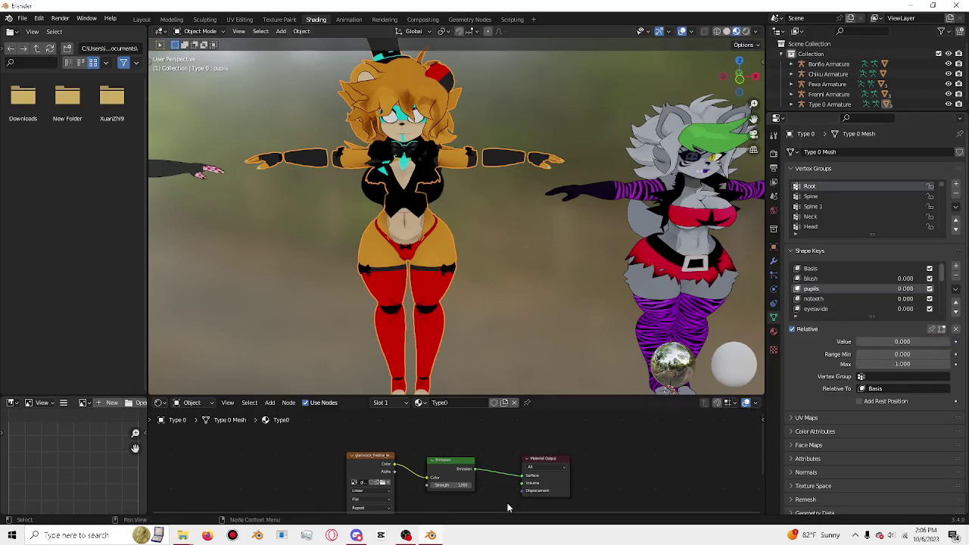
Step: Deselect Type 0 and orbit around it to check the red alastor_fredina_tex.png skin
left_click_drag(741, 80, 682, 83)
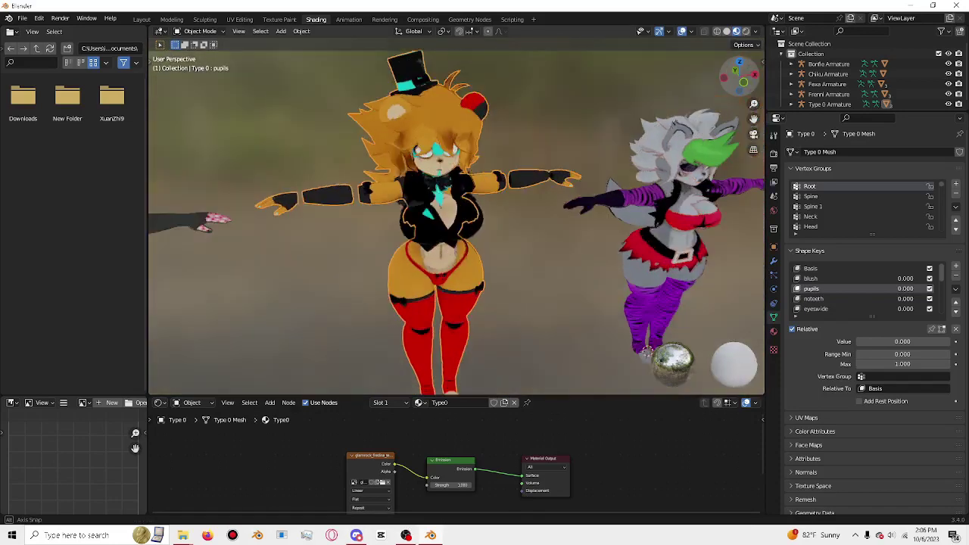
mouse_move(682, 83)
left_mouse_down()
mouse_move(621, 85)
mouse_move(509, 224)
left_mouse_up()
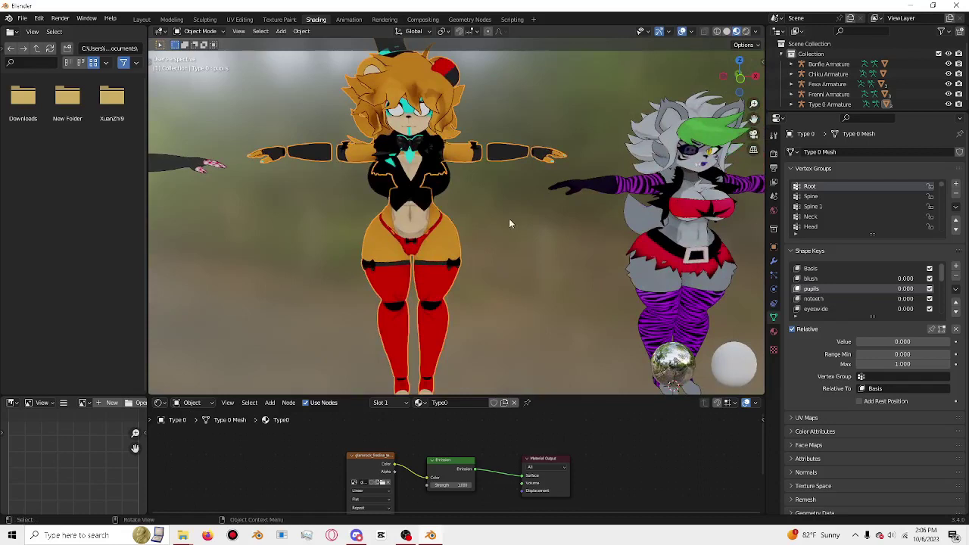
left_click(447, 203)
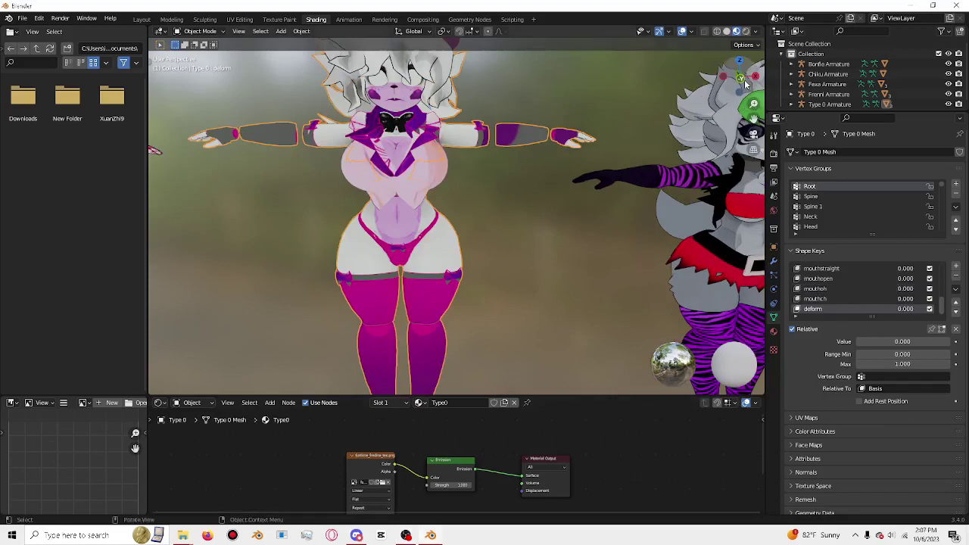
mouse_move(752, 101)
left_mouse_down()
mouse_move(727, 121)
mouse_move(739, 136)
mouse_move(389, 93)
left_mouse_up()
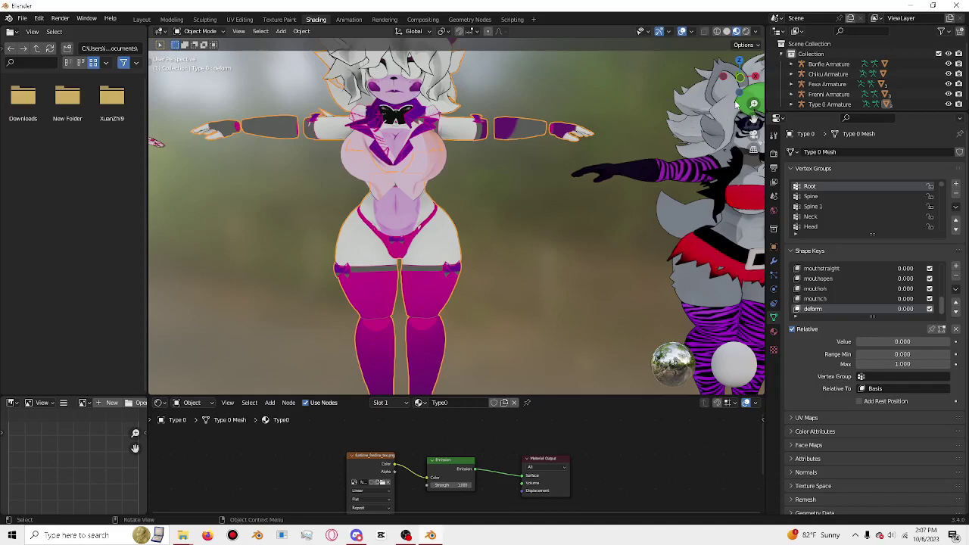
mouse_move(750, 106)
left_mouse_down()
mouse_move(712, 129)
mouse_move(749, 117)
left_mouse_up()
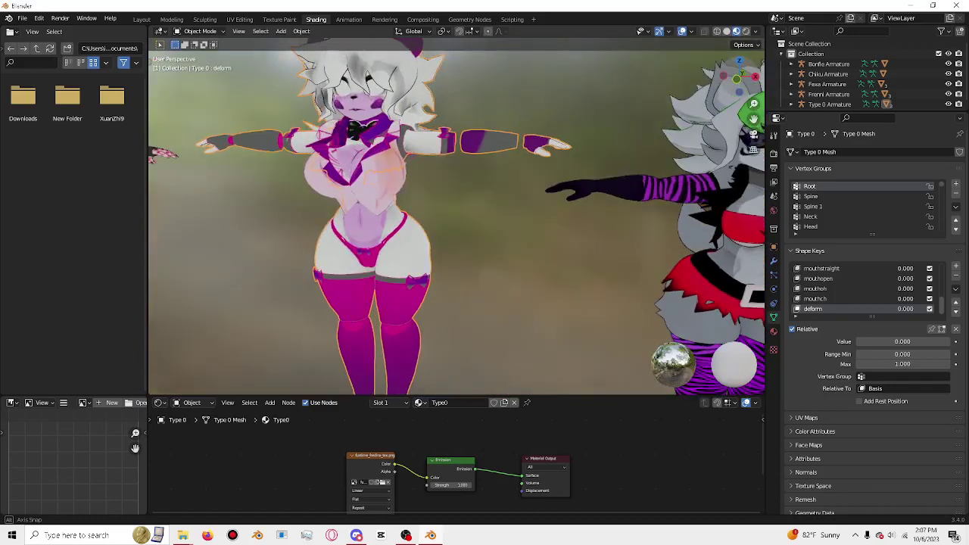
left_click_drag(750, 117, 745, 114)
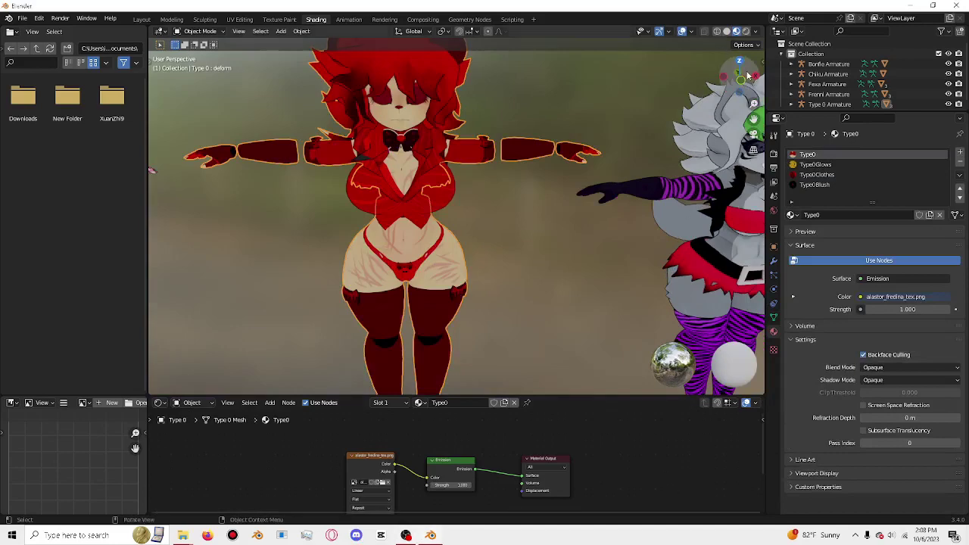
mouse_move(741, 79)
left_mouse_down()
mouse_move(738, 114)
mouse_move(731, 84)
mouse_move(742, 83)
left_mouse_up()
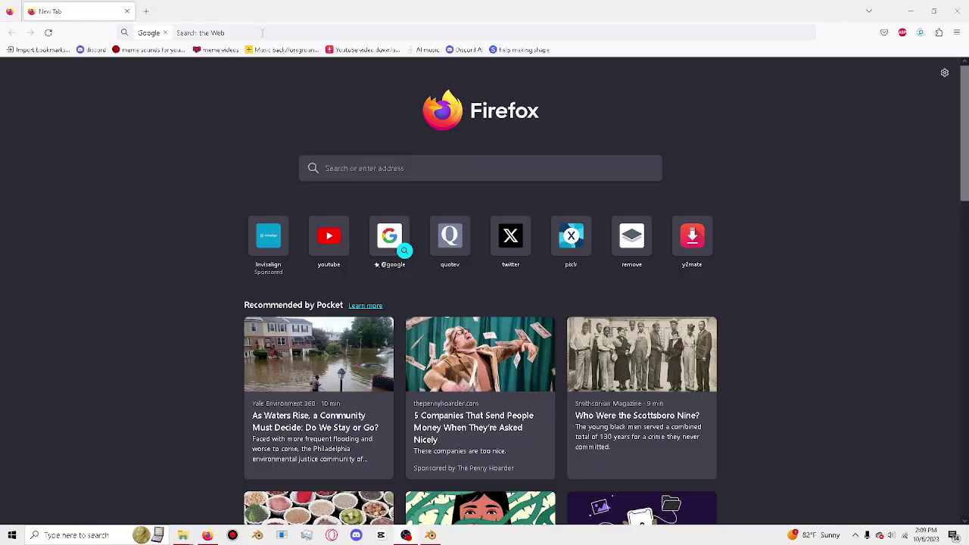
Step: Search Google for 'who is Alastor' and scroll through the results
left_click(262, 33)
type("who is ")
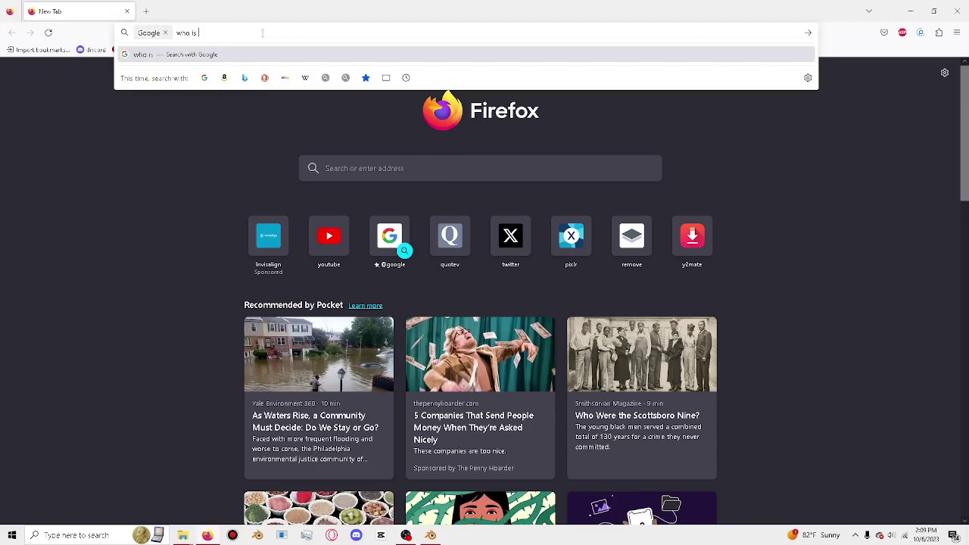
type("Alastor")
key("Return")
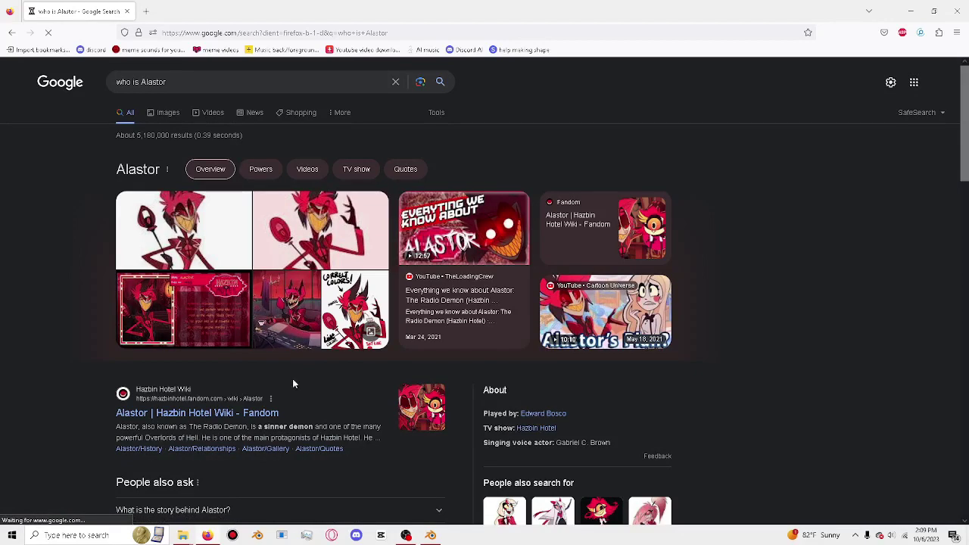
scroll(528, 459, "down", 2)
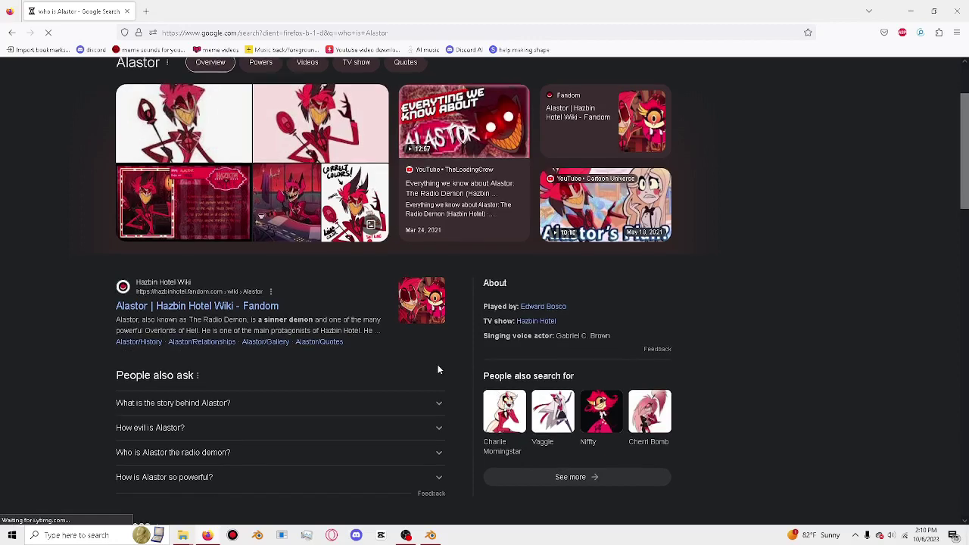
scroll(440, 370, "down", 1)
scroll(438, 371, "down", 3)
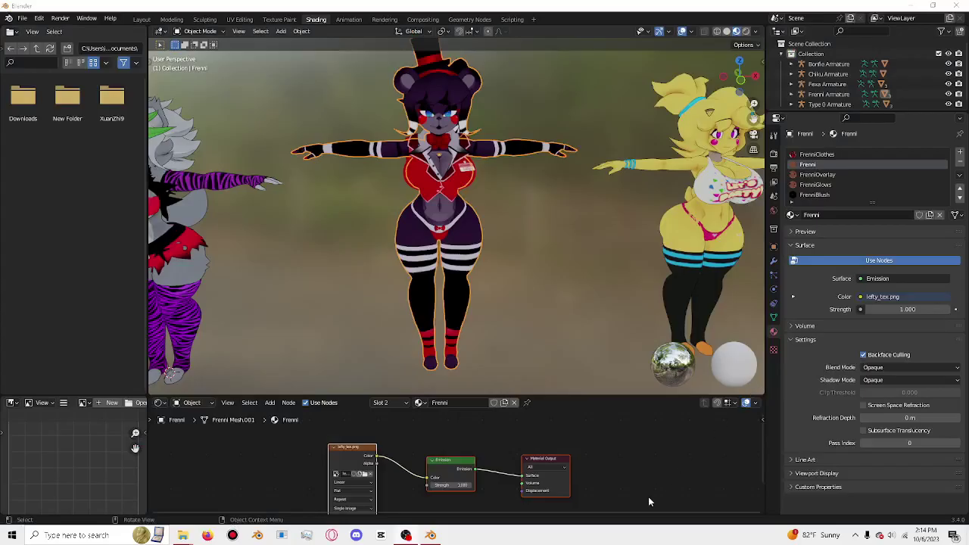
left_click(649, 501)
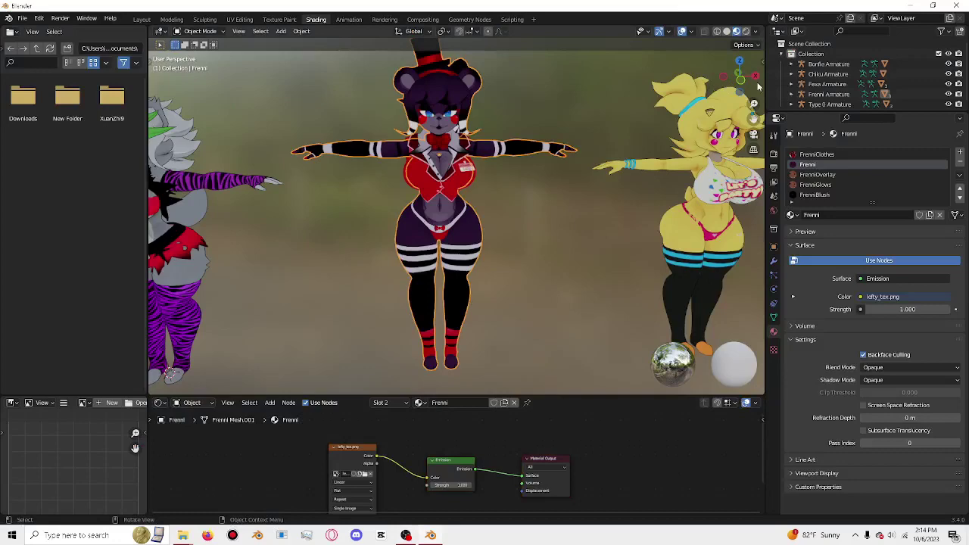
Step: Orbit slightly around Frenni to view the yellow-and-brown queen_bee_tex.png skin
left_click_drag(748, 79, 736, 86)
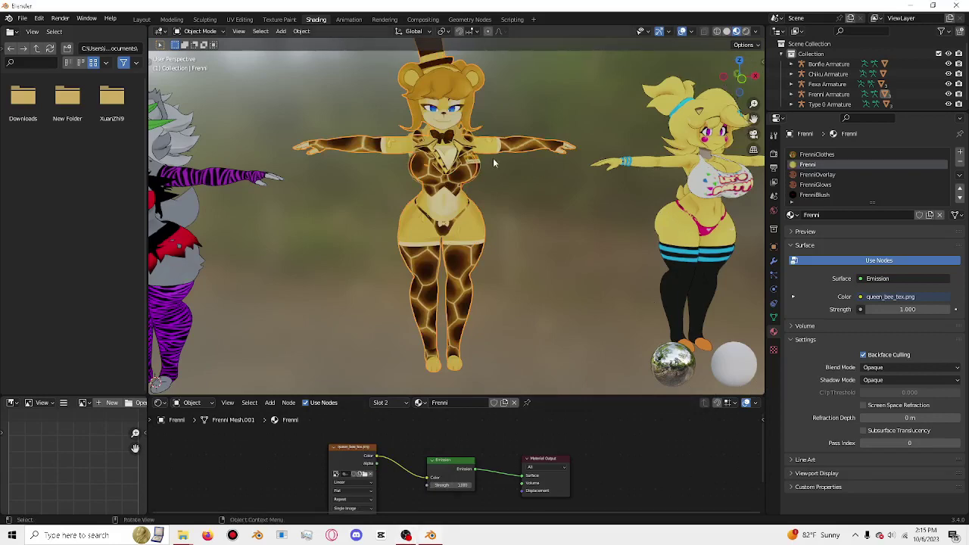
scroll(492, 163, "up", 2)
scroll(492, 164, "up", 2)
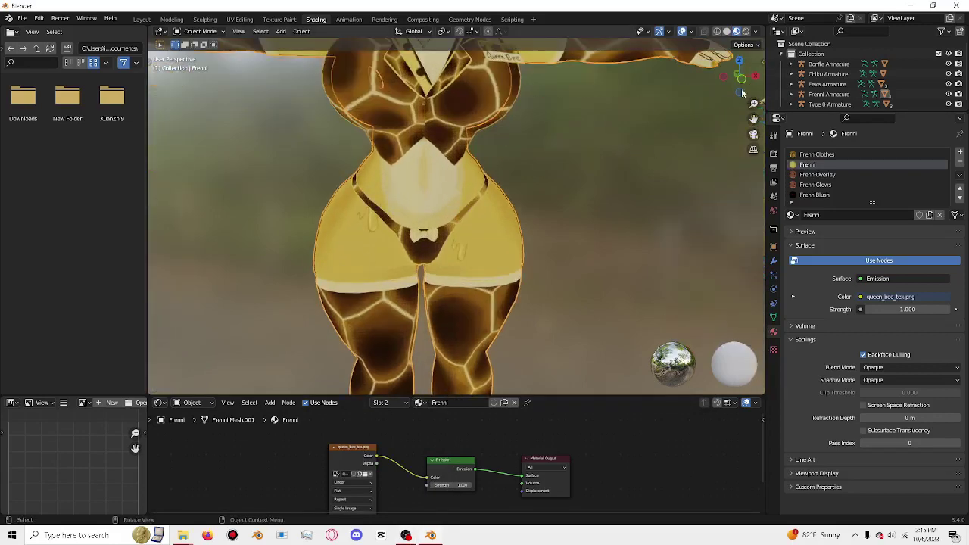
left_click_drag(742, 92, 709, 106)
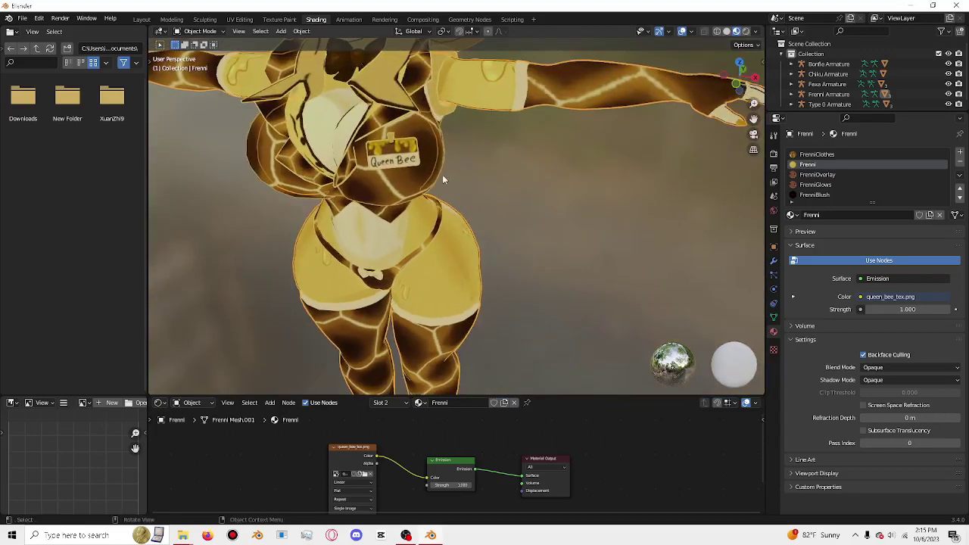
left_click_drag(736, 84, 642, 184)
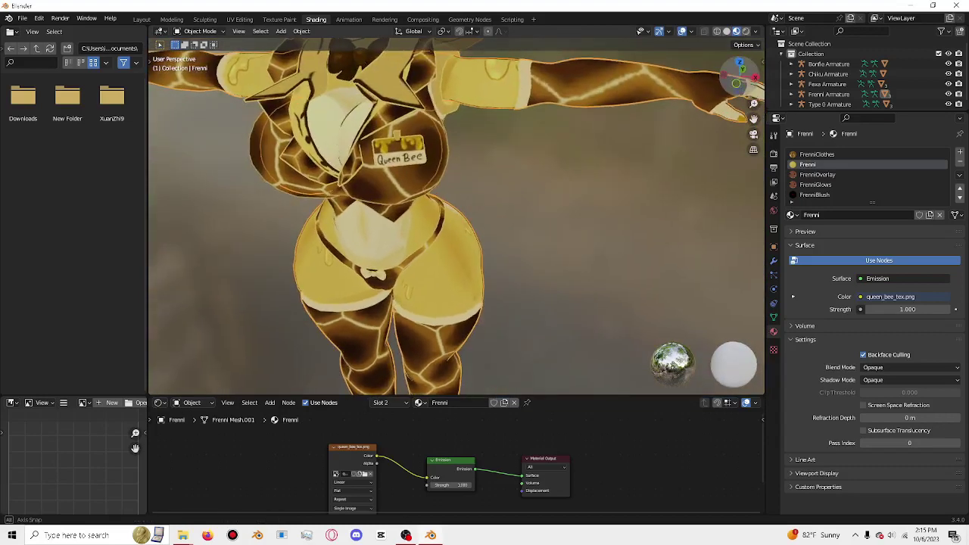
scroll(642, 185, "down", 4)
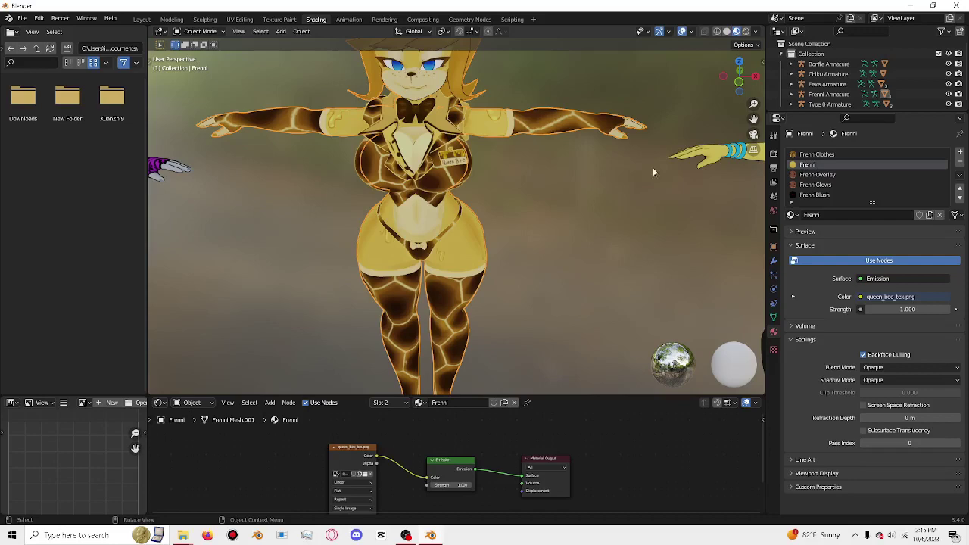
left_click_drag(738, 93, 600, 154)
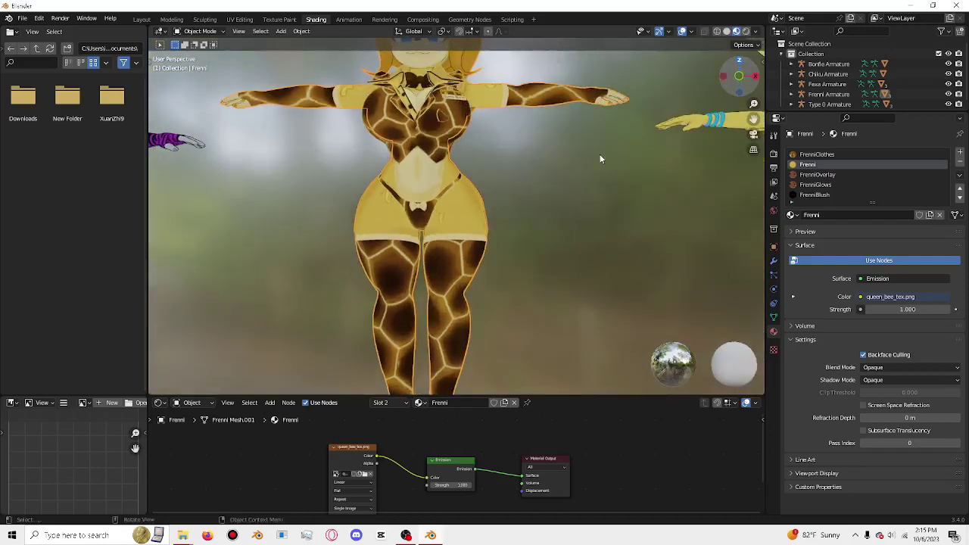
scroll(599, 154, "down", 3)
scroll(599, 156, "down", 2)
scroll(600, 155, "up", 2)
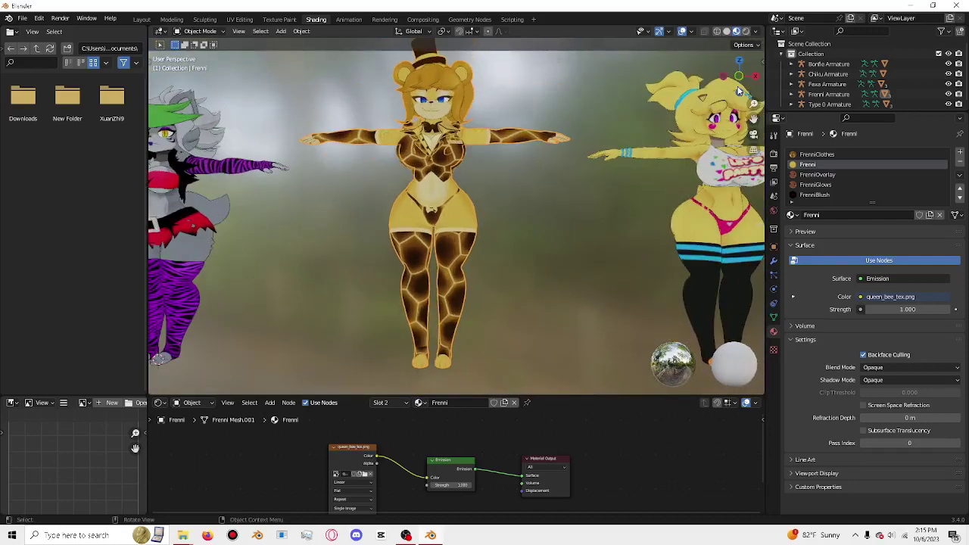
left_click_drag(738, 77, 753, 120)
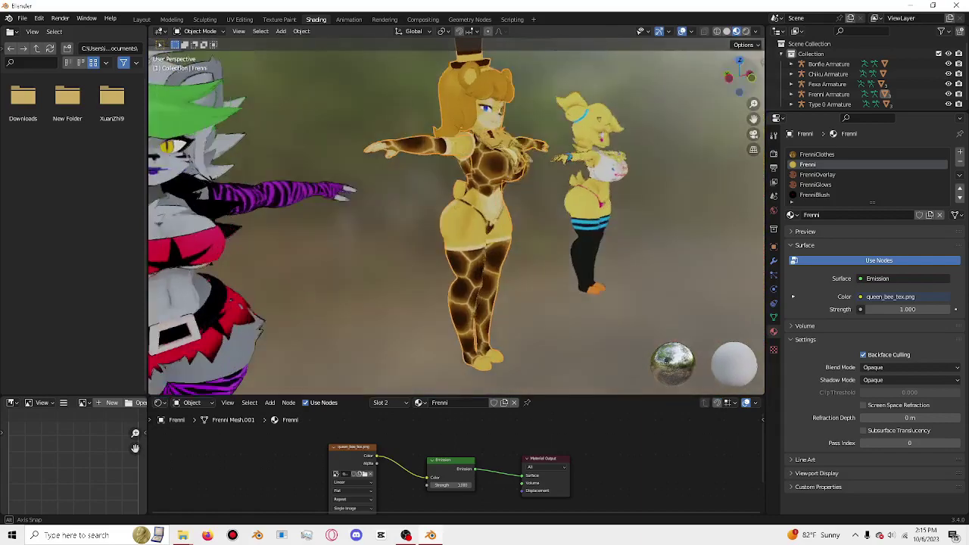
Step: Orbit around Frenni from front and behind to inspect the toy_frenni_tex.png skin
left_click_drag(754, 119, 753, 120)
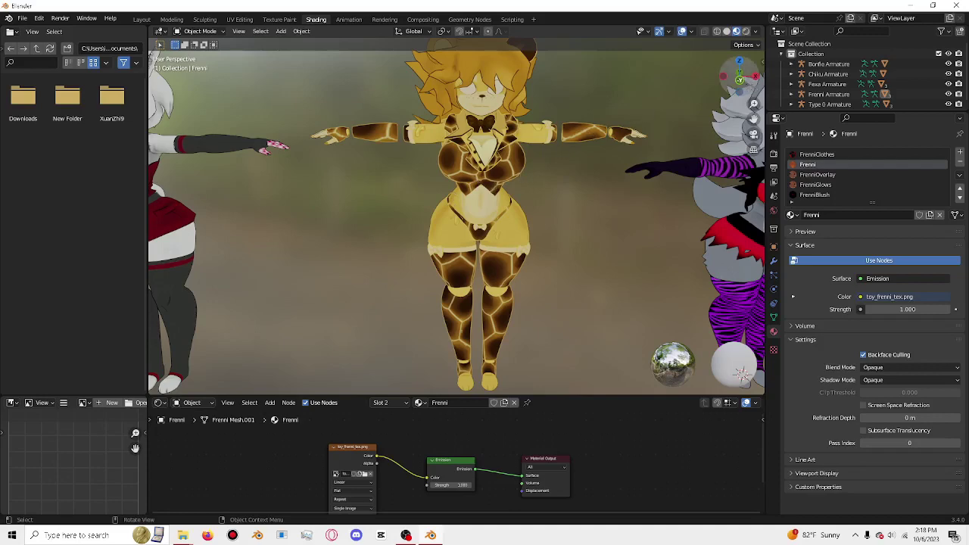
mouse_move(738, 78)
left_mouse_down()
mouse_move(712, 80)
mouse_move(716, 379)
left_mouse_up()
mouse_move(455, 228)
middle_mouse_down()
mouse_move(530, 227)
mouse_move(748, 359)
mouse_move(754, 118)
middle_mouse_up()
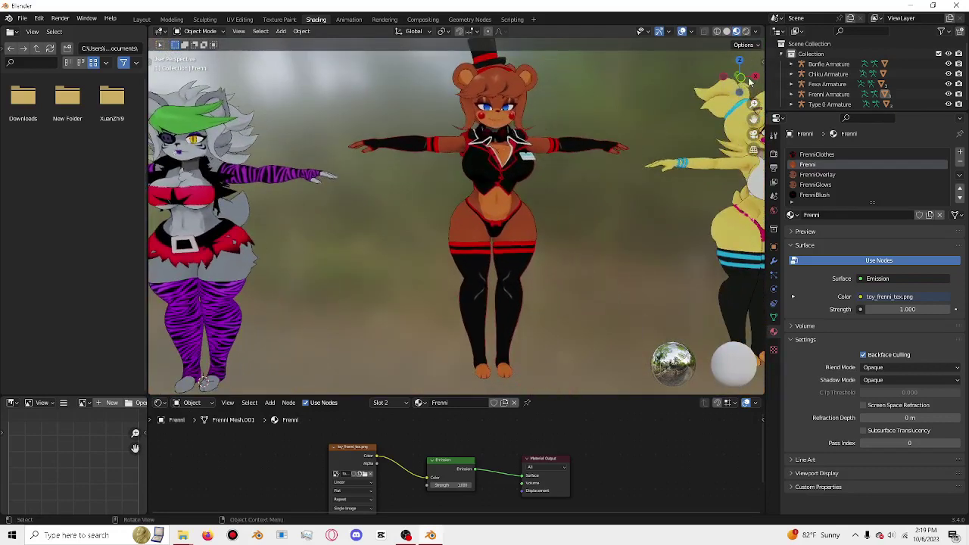
middle_click_drag(754, 118, 749, 121)
mouse_move(208, 378)
middle_mouse_down()
mouse_move(720, 365)
mouse_move(454, 363)
mouse_move(688, 100)
middle_mouse_up()
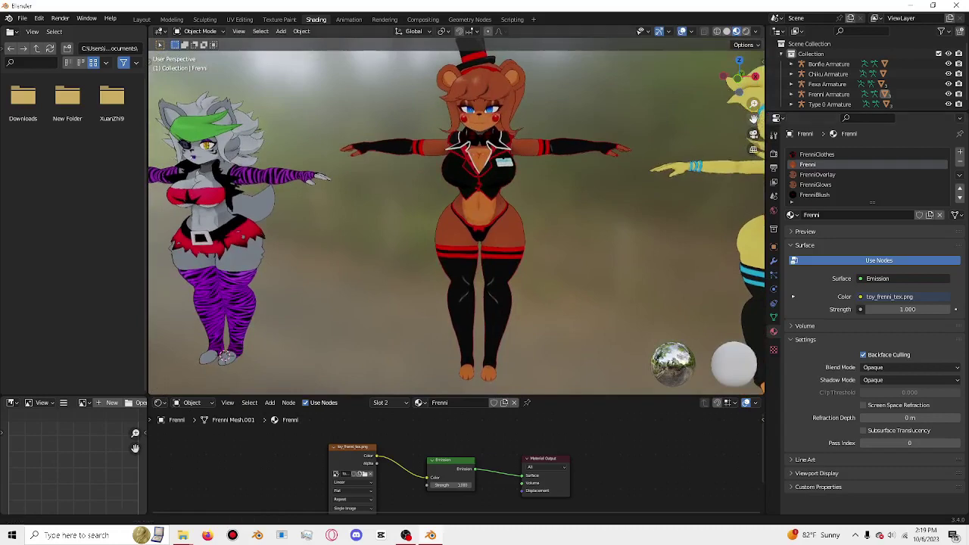
Step: Zoom out, orbit to behind and side views, then pan to centre the five-character row
left_click_drag(754, 122, 440, 221)
scroll(438, 220, "down", 3)
scroll(434, 216, "down", 2)
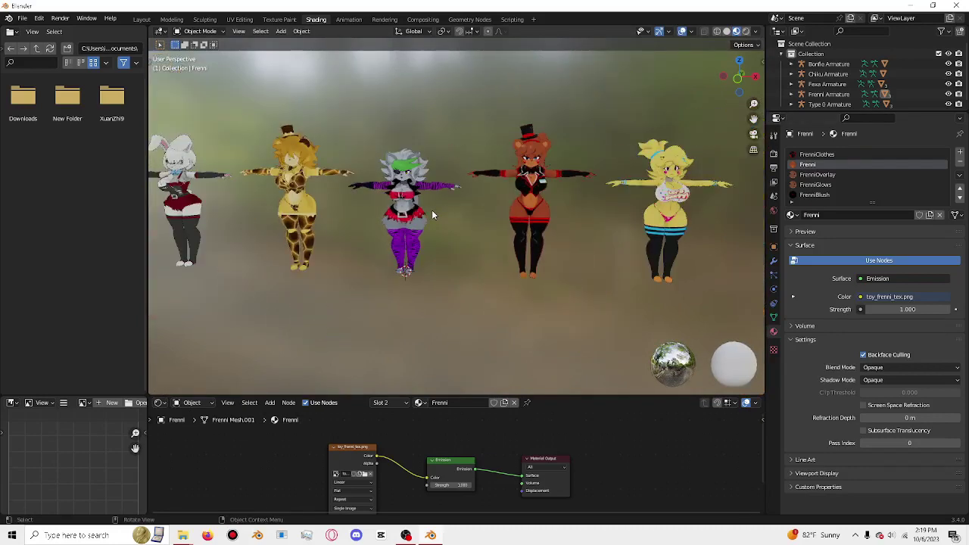
left_click_drag(738, 78, 606, 83)
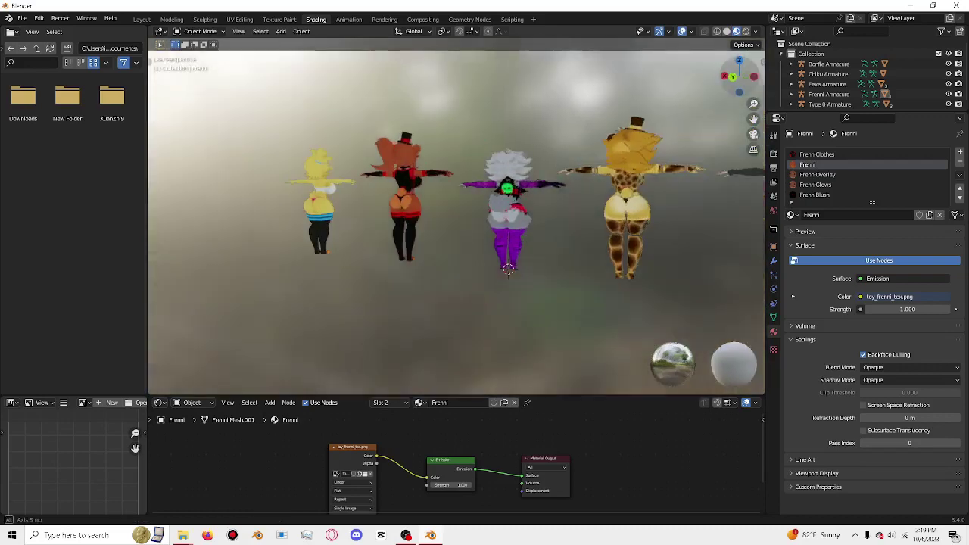
mouse_move(739, 78)
left_mouse_down()
mouse_move(681, 83)
mouse_move(738, 81)
left_mouse_up()
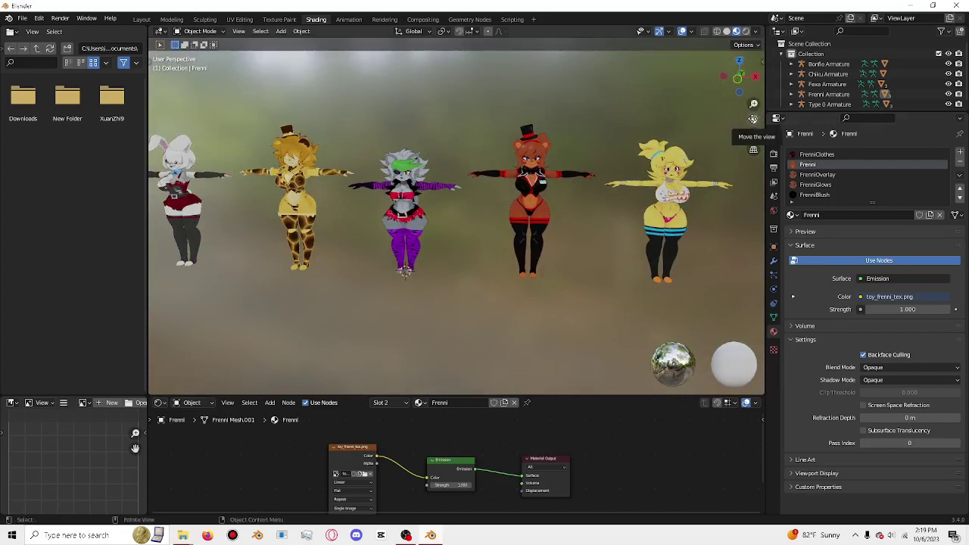
left_click_drag(754, 119, 780, 112)
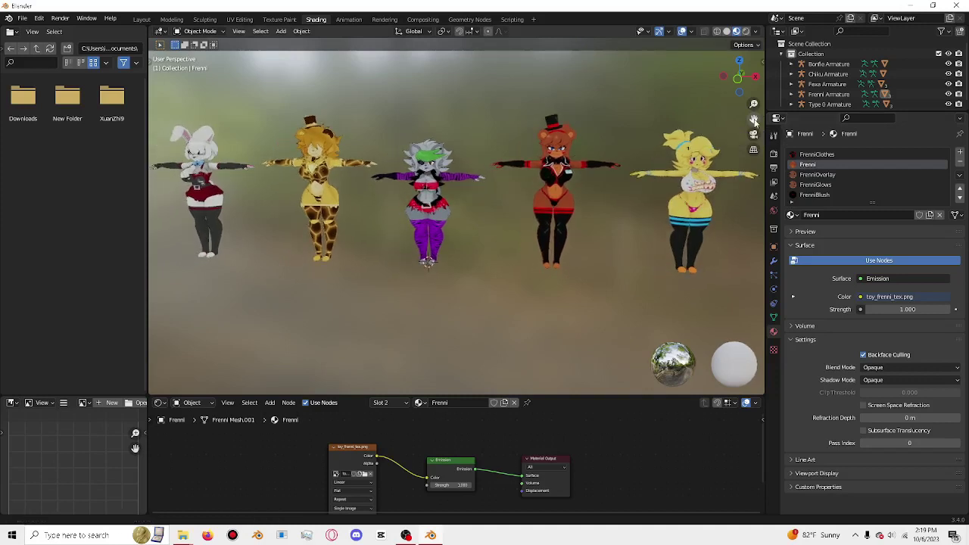